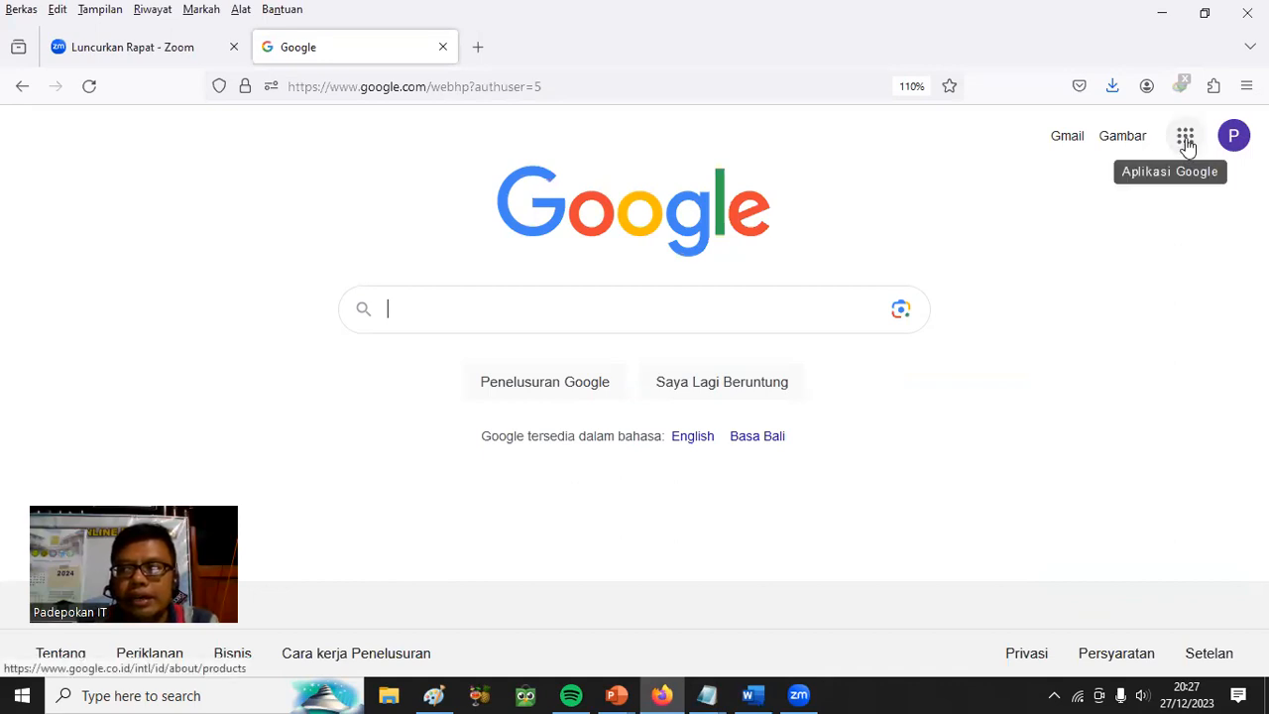
# Open Google Forms from the Google apps list and create a blank form
pyautogui.click(1187, 145)
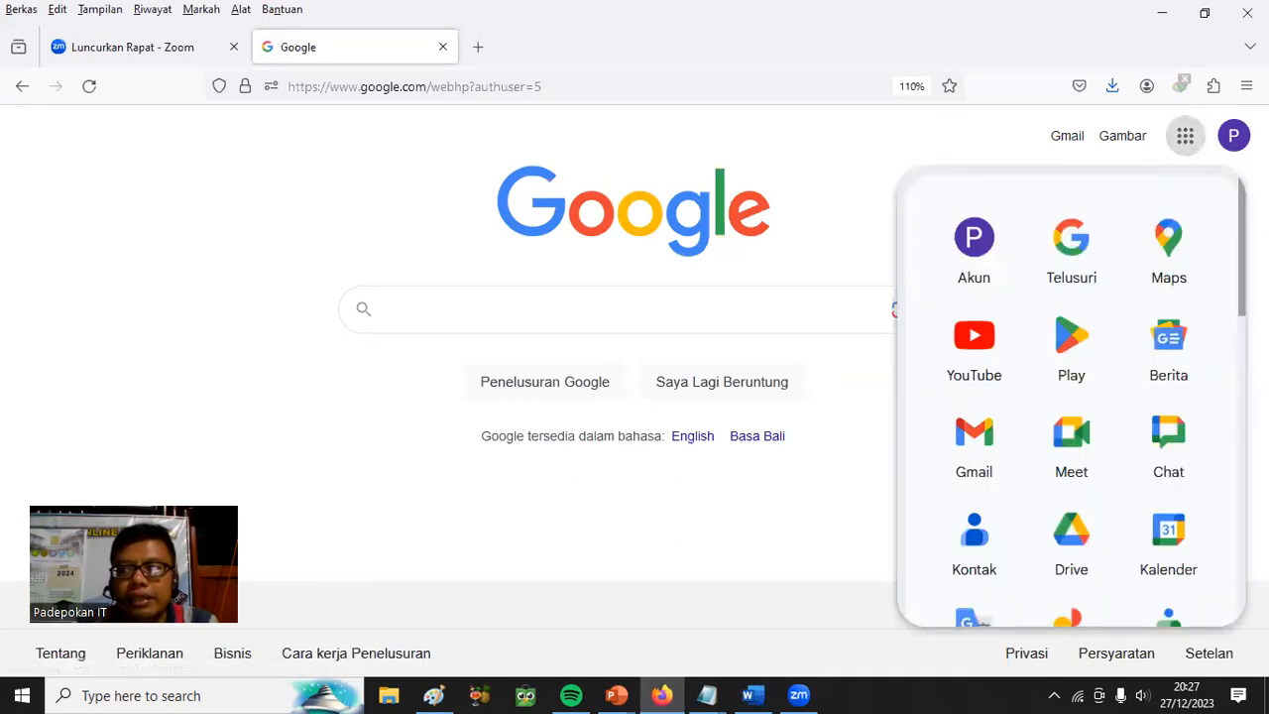
pyautogui.scroll(-7, 1204, 495)
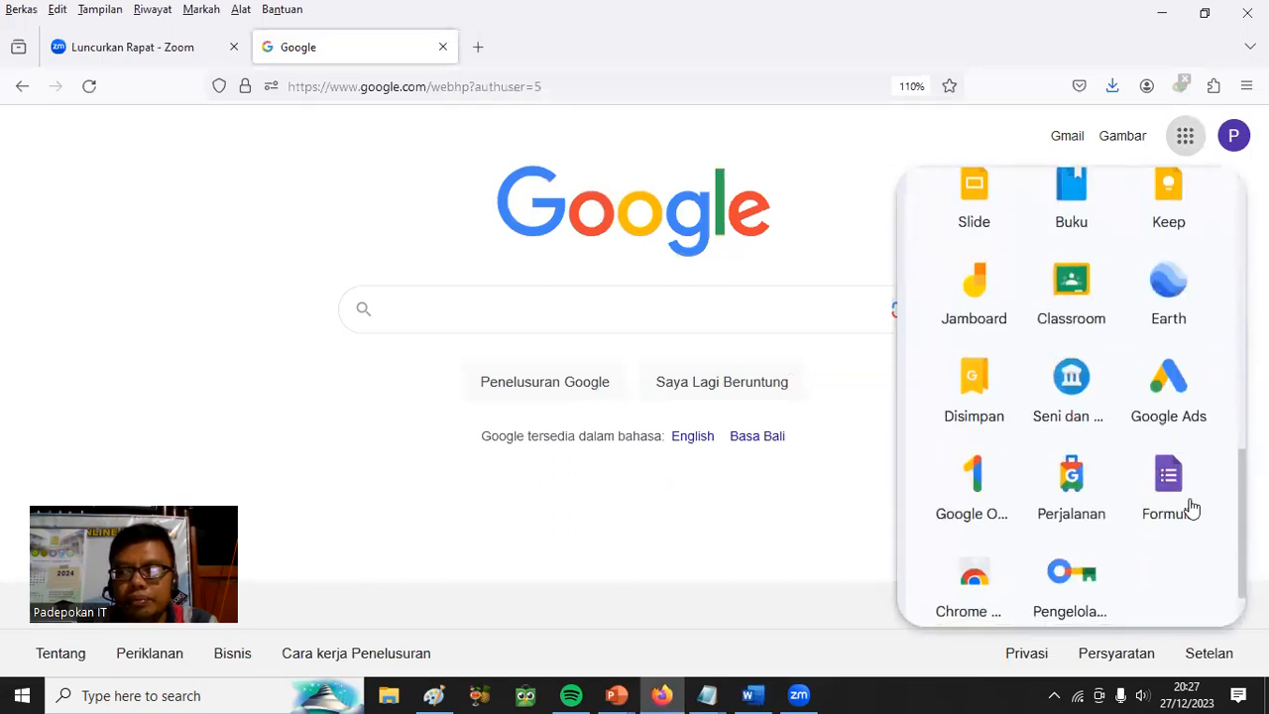
pyautogui.click(1172, 481)
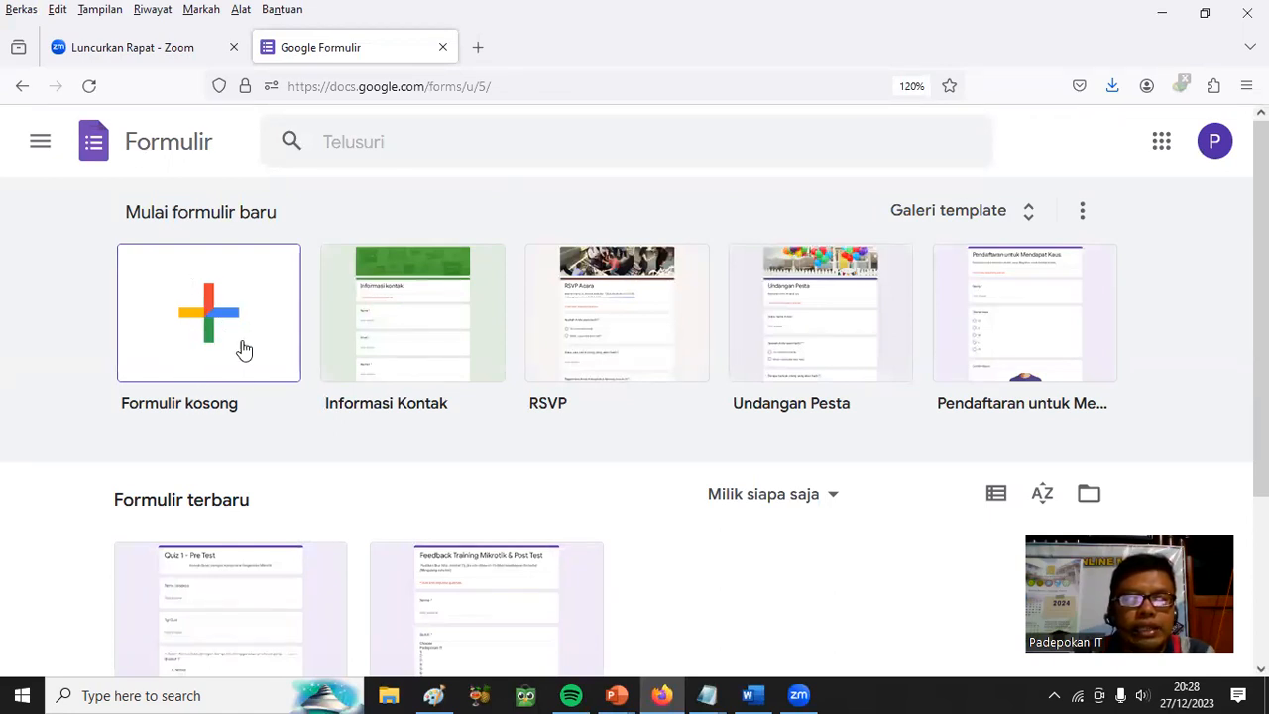
pyautogui.click(204, 312)
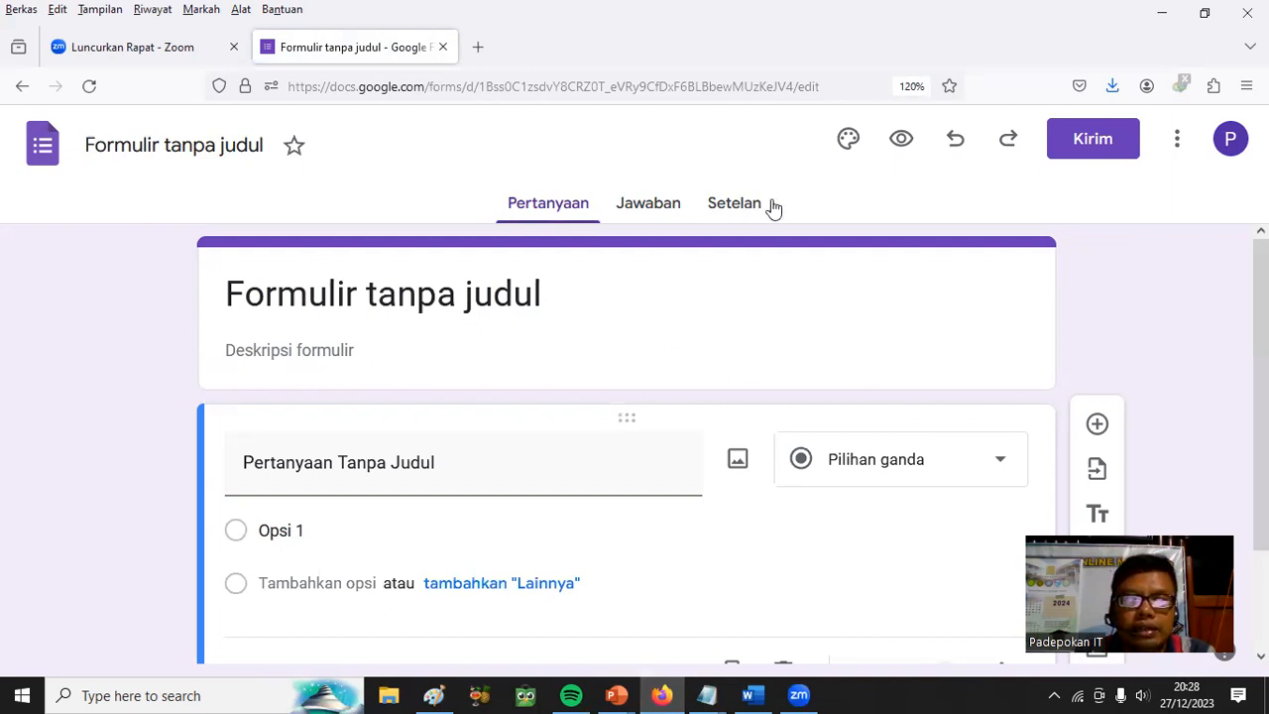
# Make the form a quiz in its settings and set the default question point value to 2
pyautogui.click(731, 210)
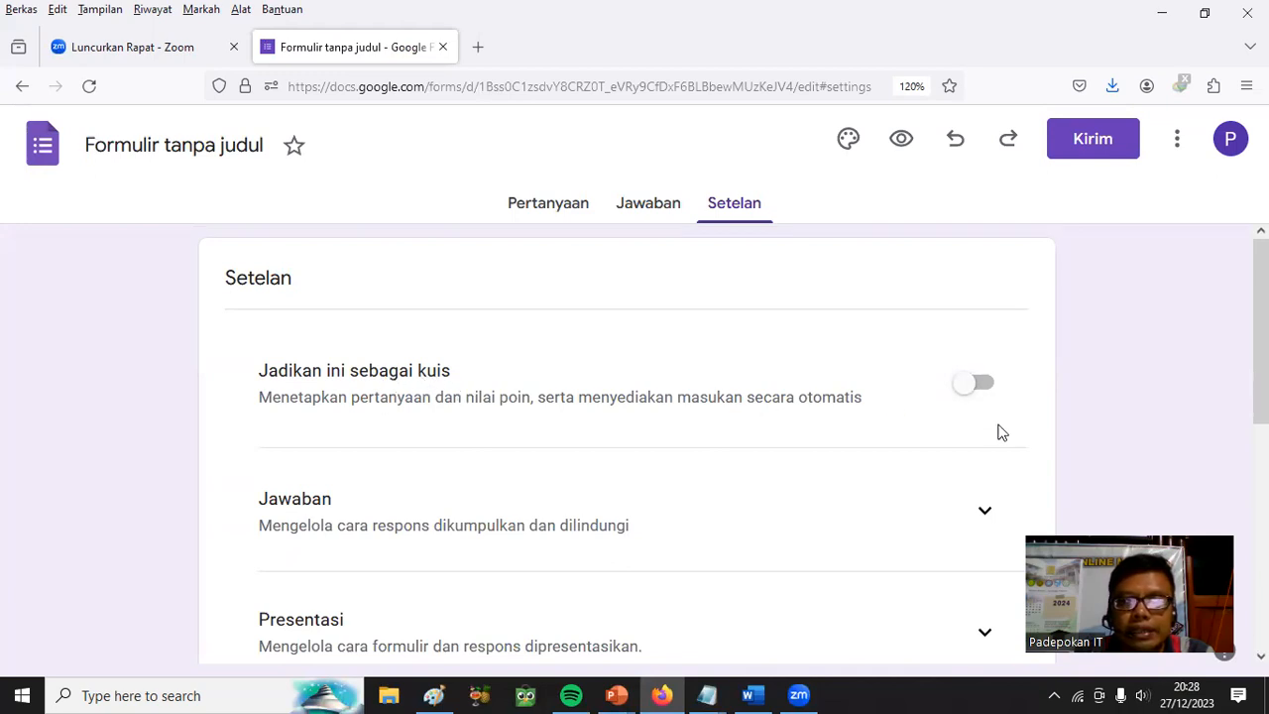
pyautogui.click(970, 389)
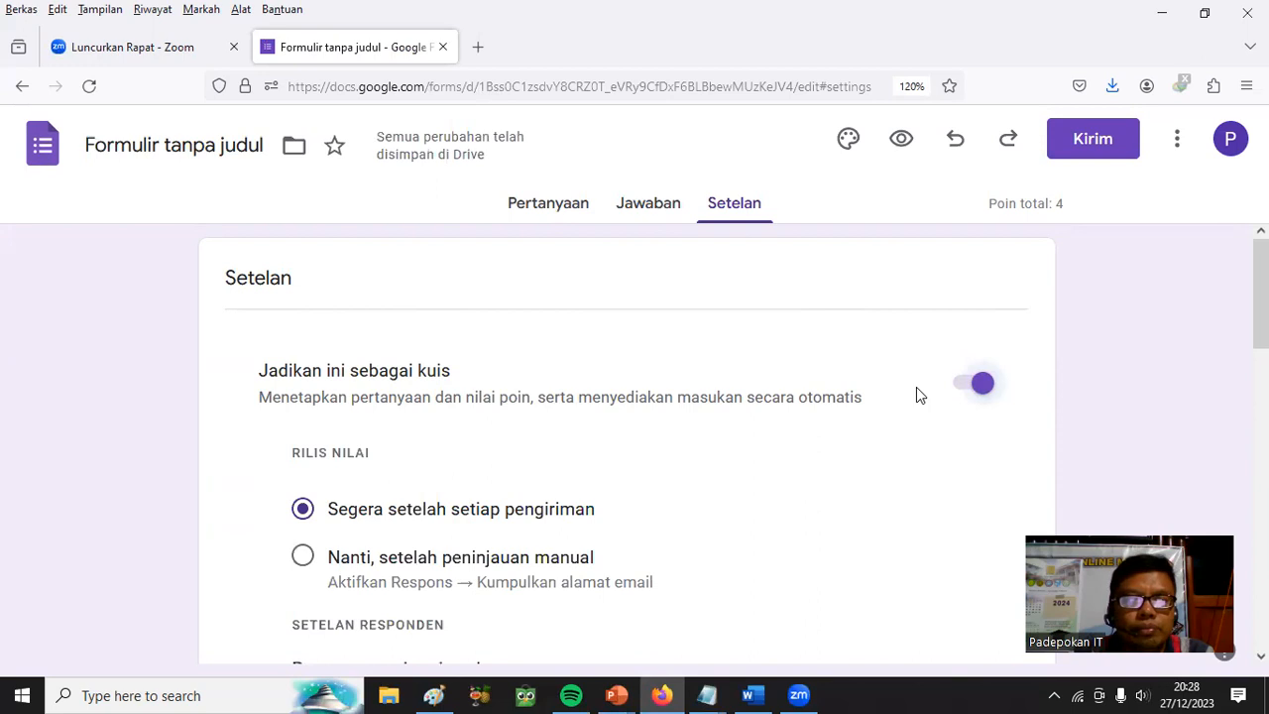
pyautogui.scroll(-2, 918, 394)
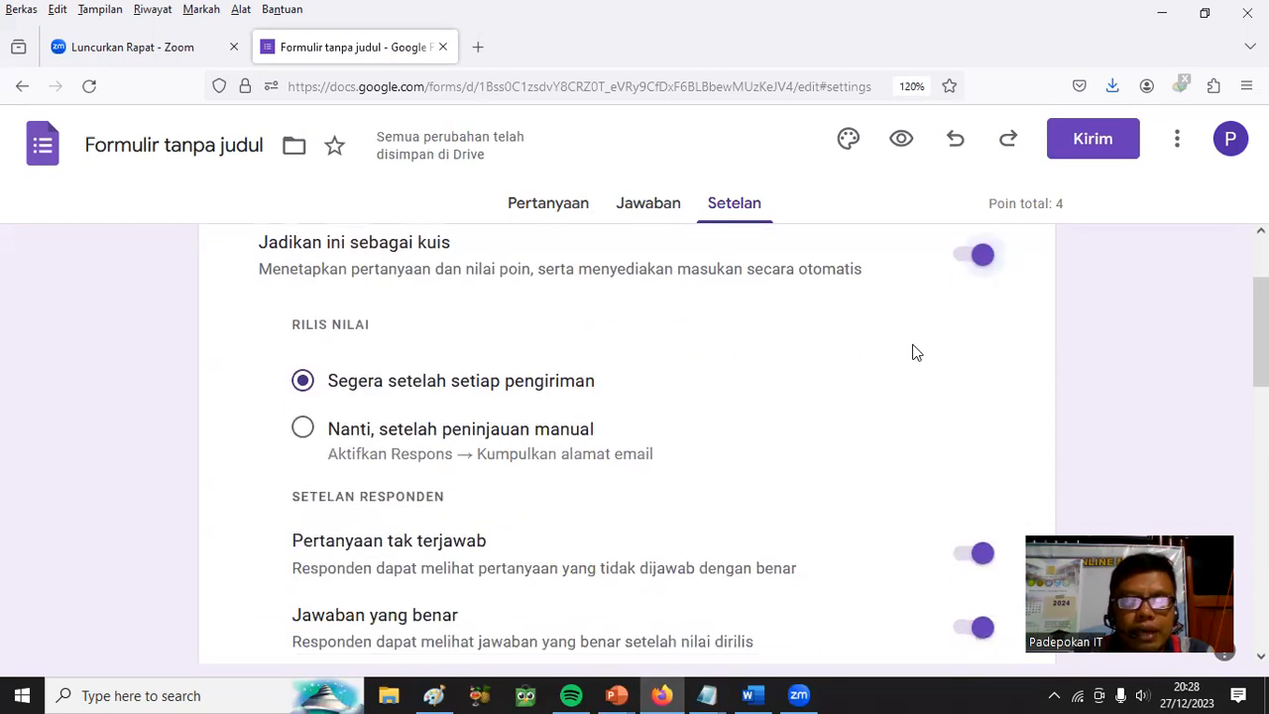
pyautogui.scroll(-2, 915, 351)
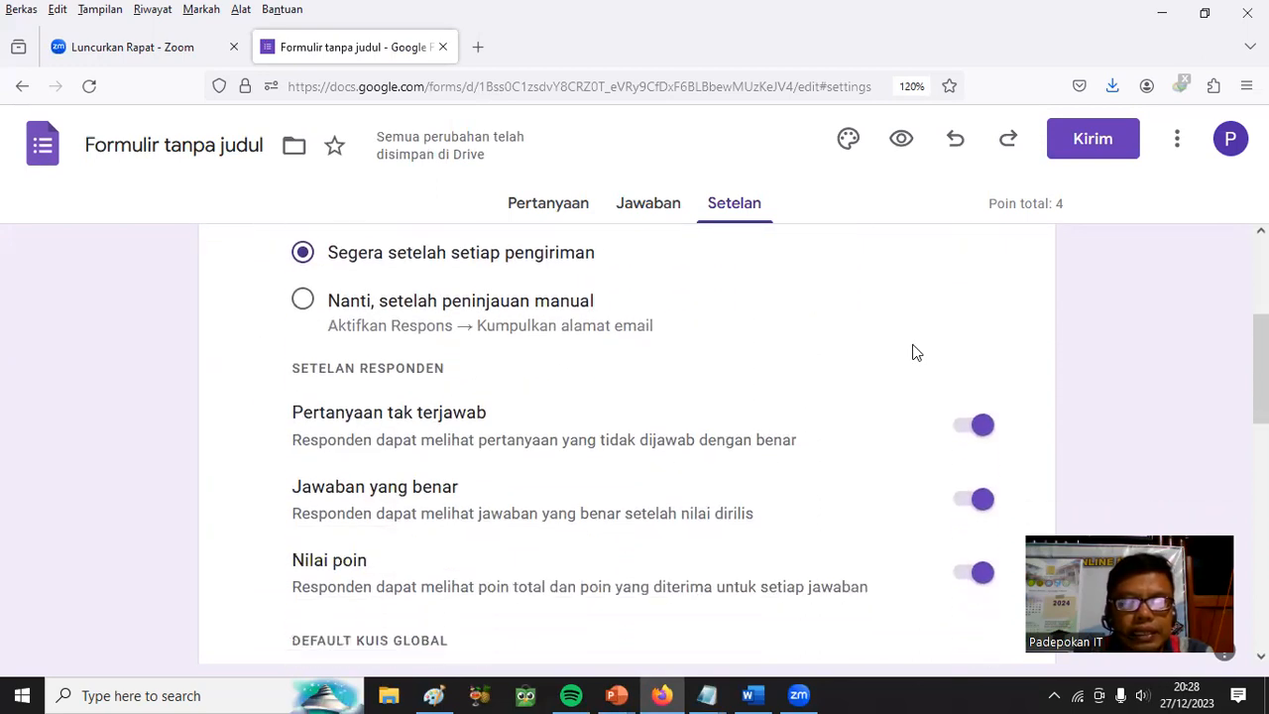
pyautogui.scroll(-2, 916, 353)
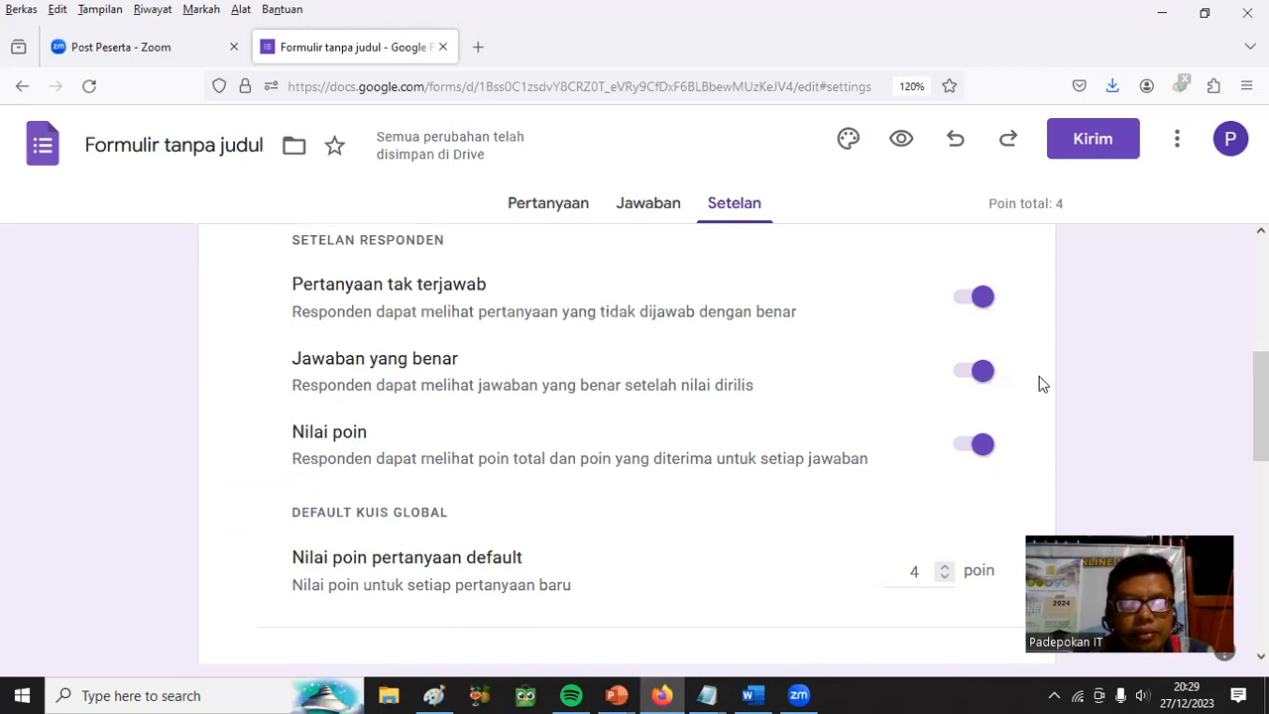
pyautogui.scroll(-3, 1039, 382)
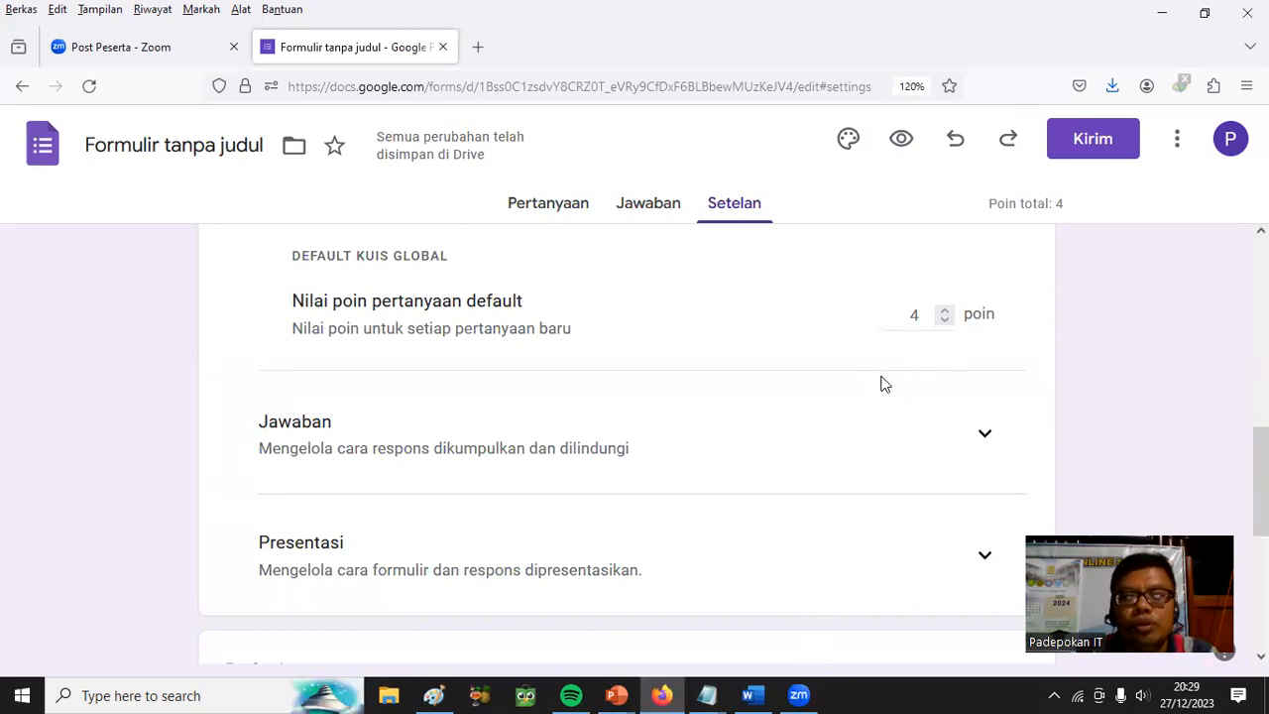
pyautogui.click(944, 320)
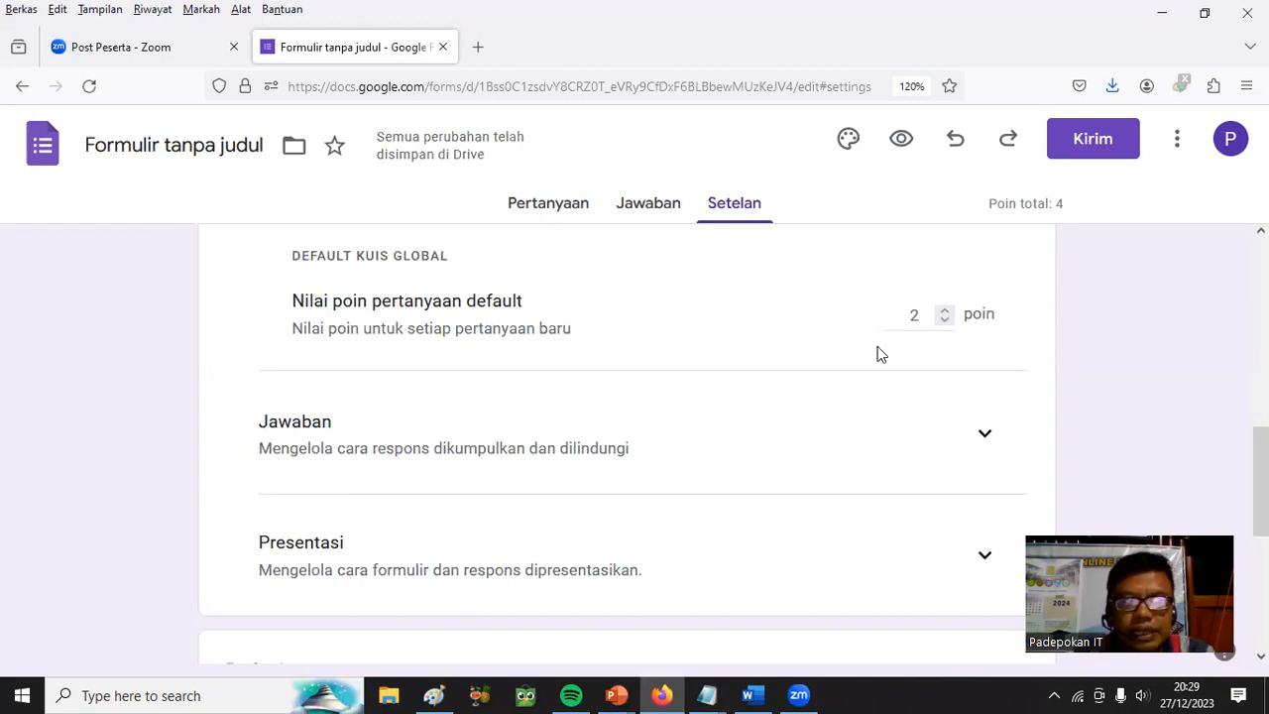
pyautogui.scroll(4, 881, 354)
pyautogui.scroll(-7, 882, 353)
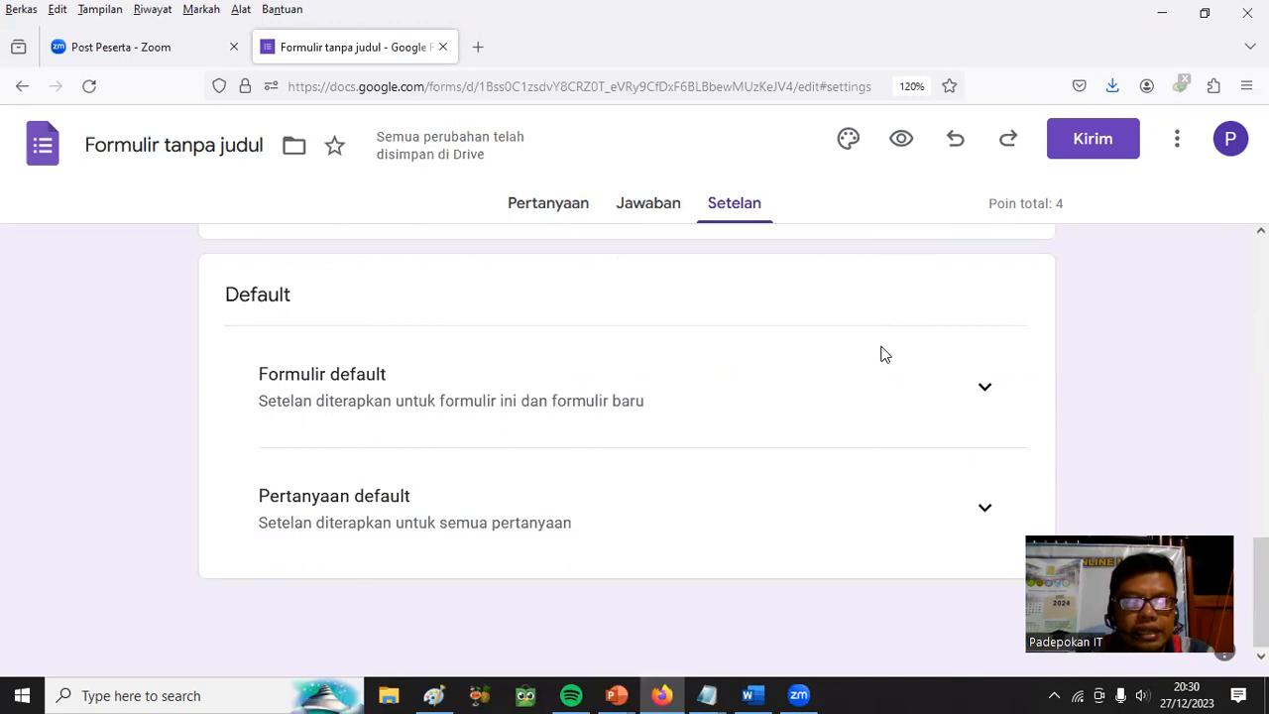
pyautogui.scroll(10, 933, 404)
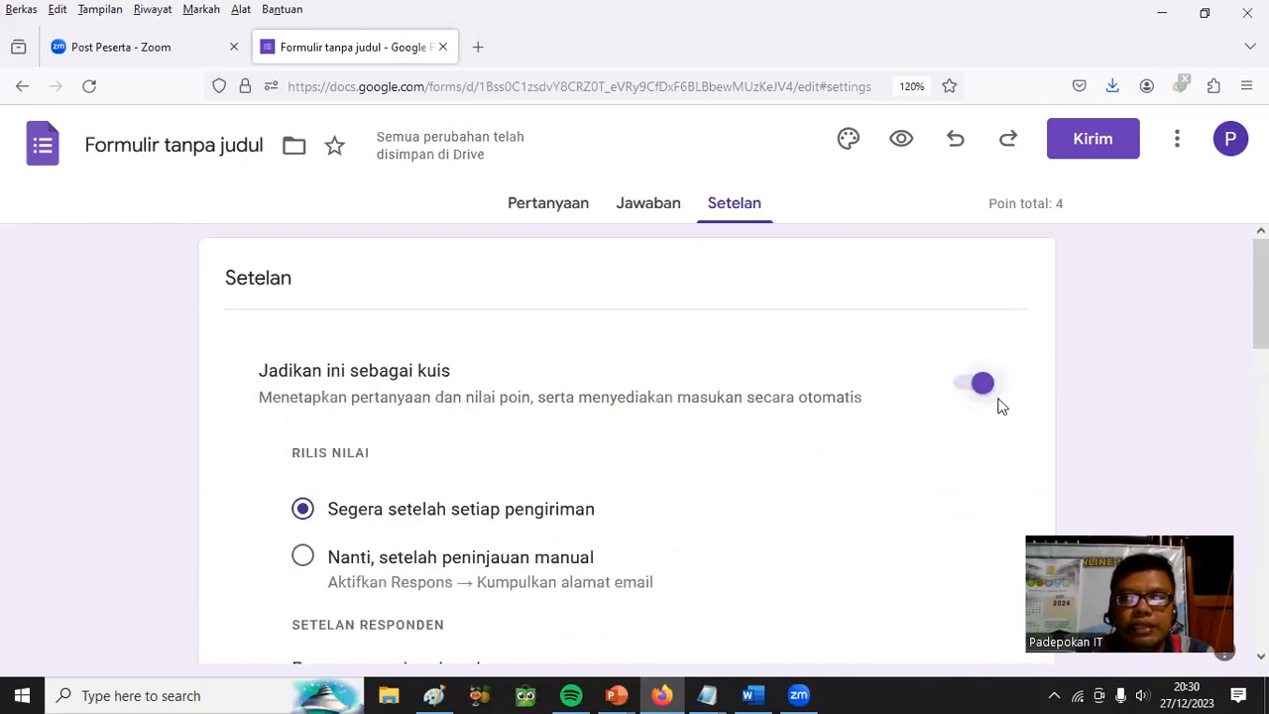
# Copy question 1, "Parameter apakah pada mangle yang berfungsi untuk menambahkan informasi address list secara dynamic", from the Word document into the untitled question's title
pyautogui.click(557, 208)
pyautogui.scroll(-2, 585, 299)
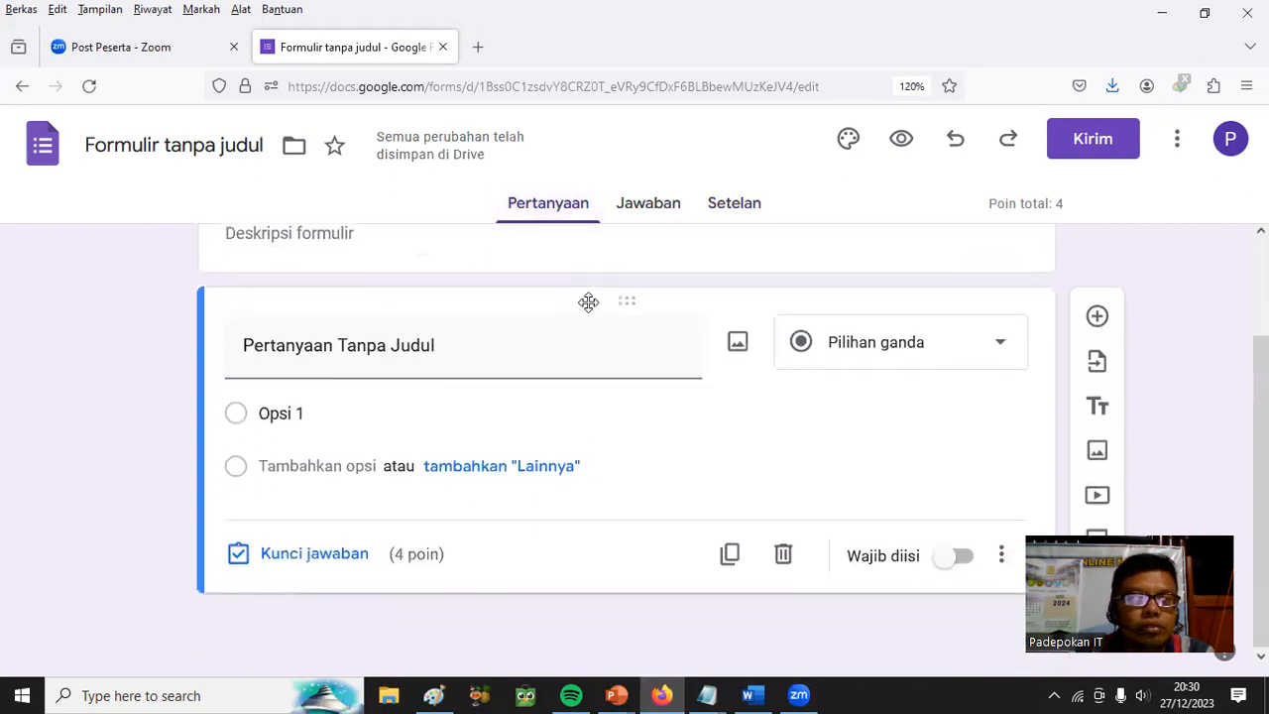
pyautogui.click(265, 352)
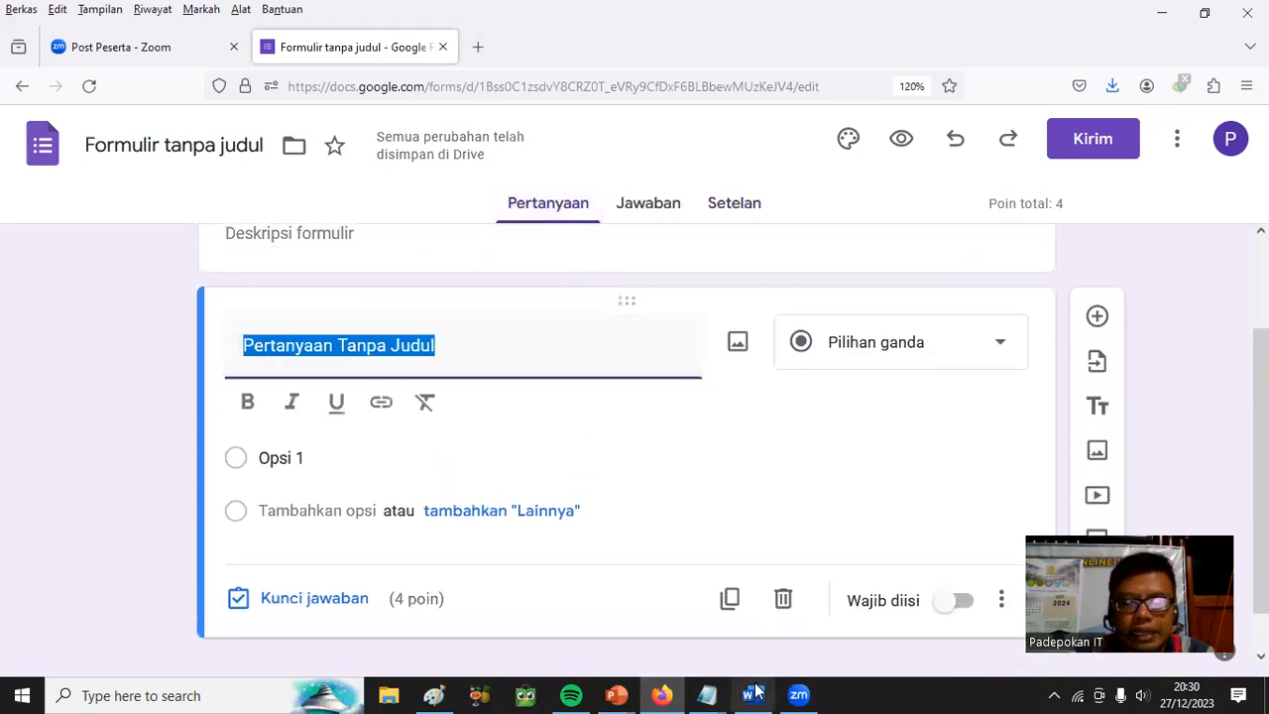
pyautogui.click(751, 693)
pyautogui.moveTo(362, 292); pyautogui.dragTo(491, 300)
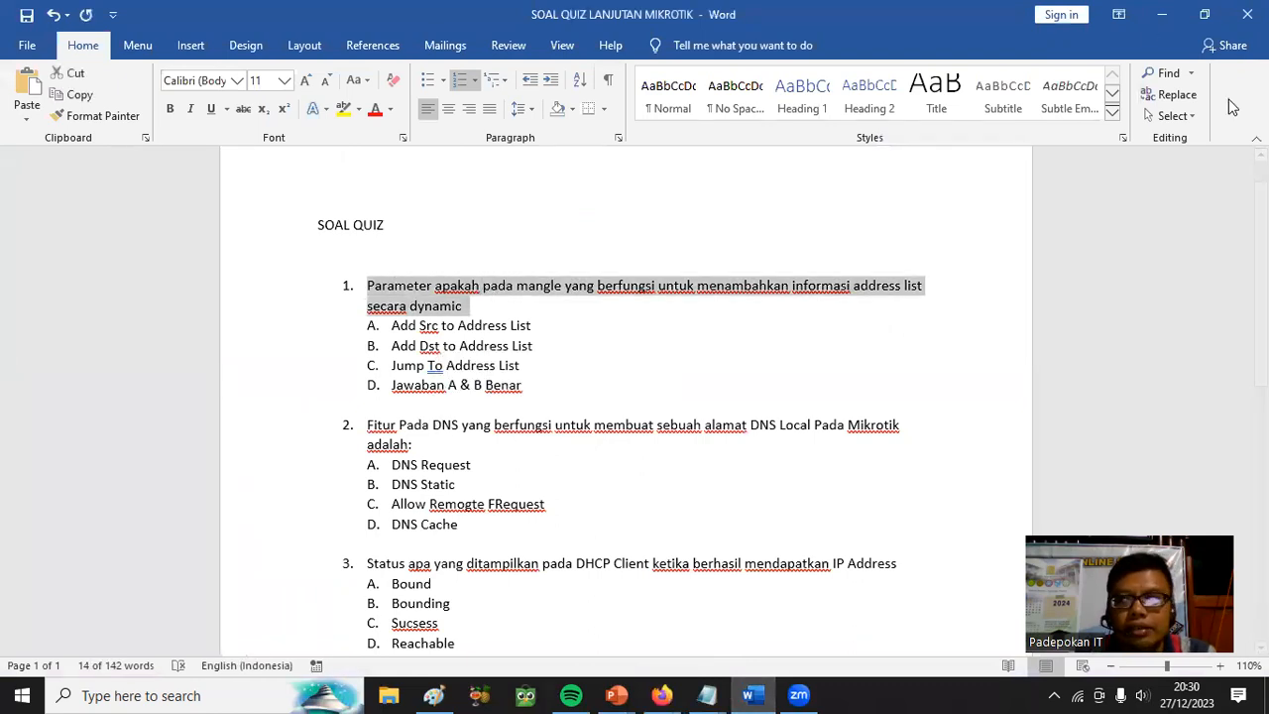
pyautogui.hotkey('alt', 'Tab')
pyautogui.write('1.\tParameter apakah pada mangle yang berfungsi untuk menambahkan informasi address list secara dynamic')
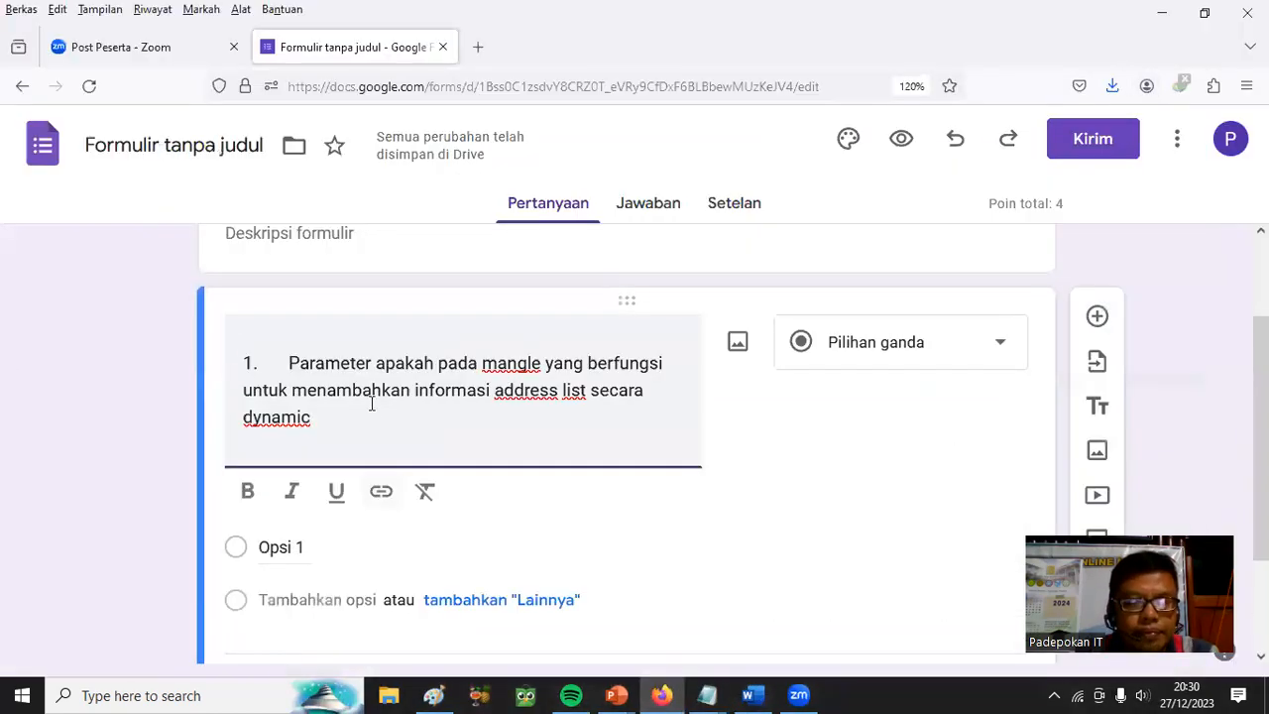
# Reduce the gap after "1." in the question title to a single space before "Parameter"
pyautogui.click(288, 363)
pyautogui.press('BackSpace')
pyautogui.press('BackSpace')
pyautogui.press('BackSpace')
pyautogui.press('BackSpace')
pyautogui.press('BackSpace')
pyautogui.scroll(-2, 448, 416)
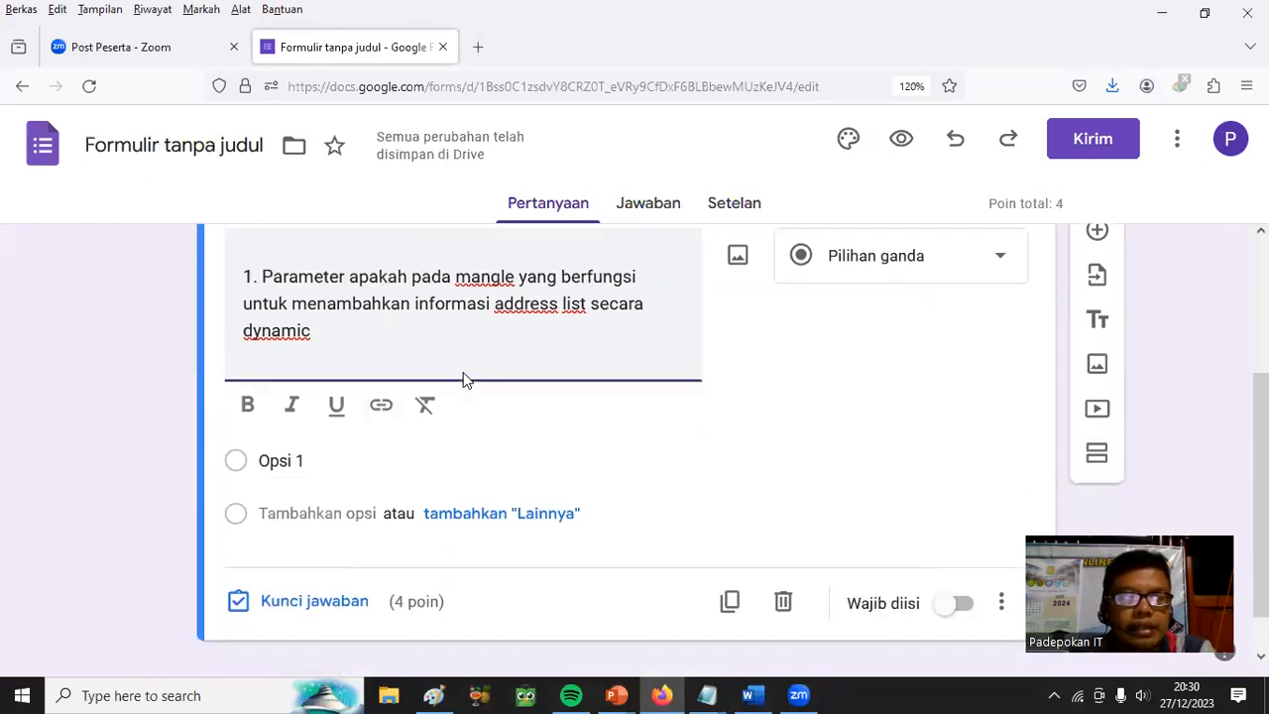
pyautogui.click(387, 300)
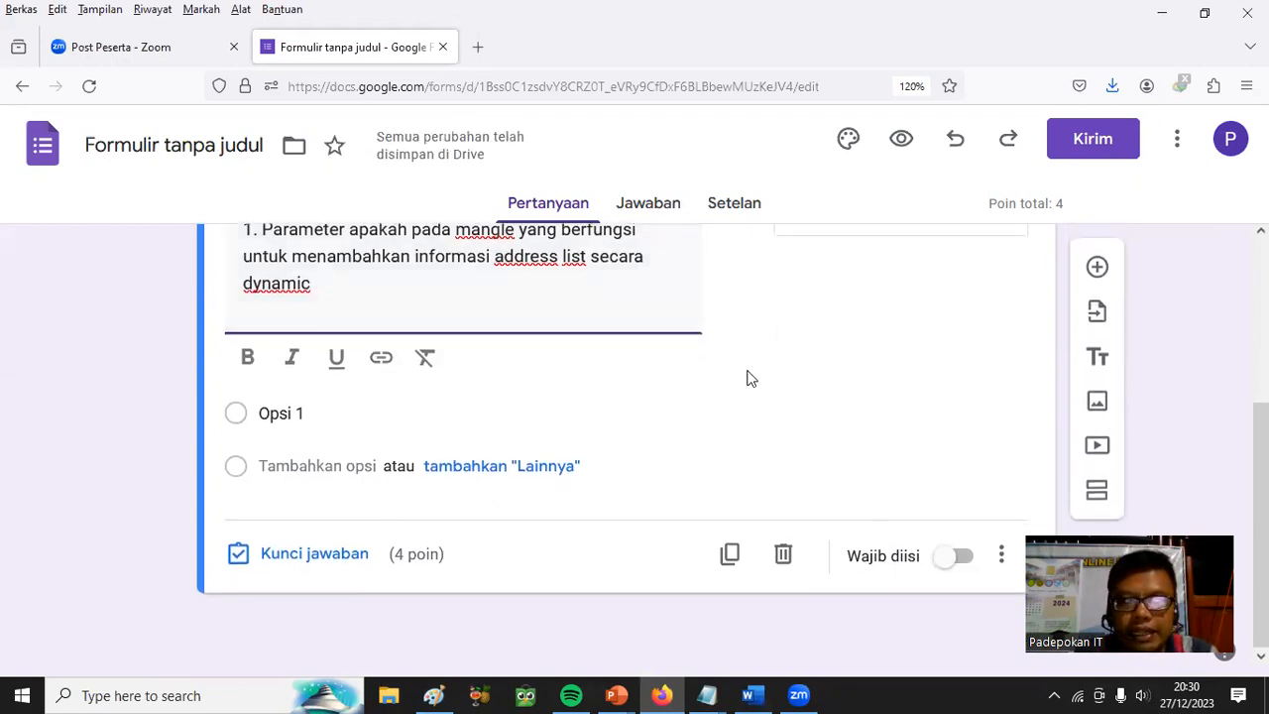
# Copy answer A from the Word document into the first option as "A. Add Src to Address List"
pyautogui.click(283, 413)
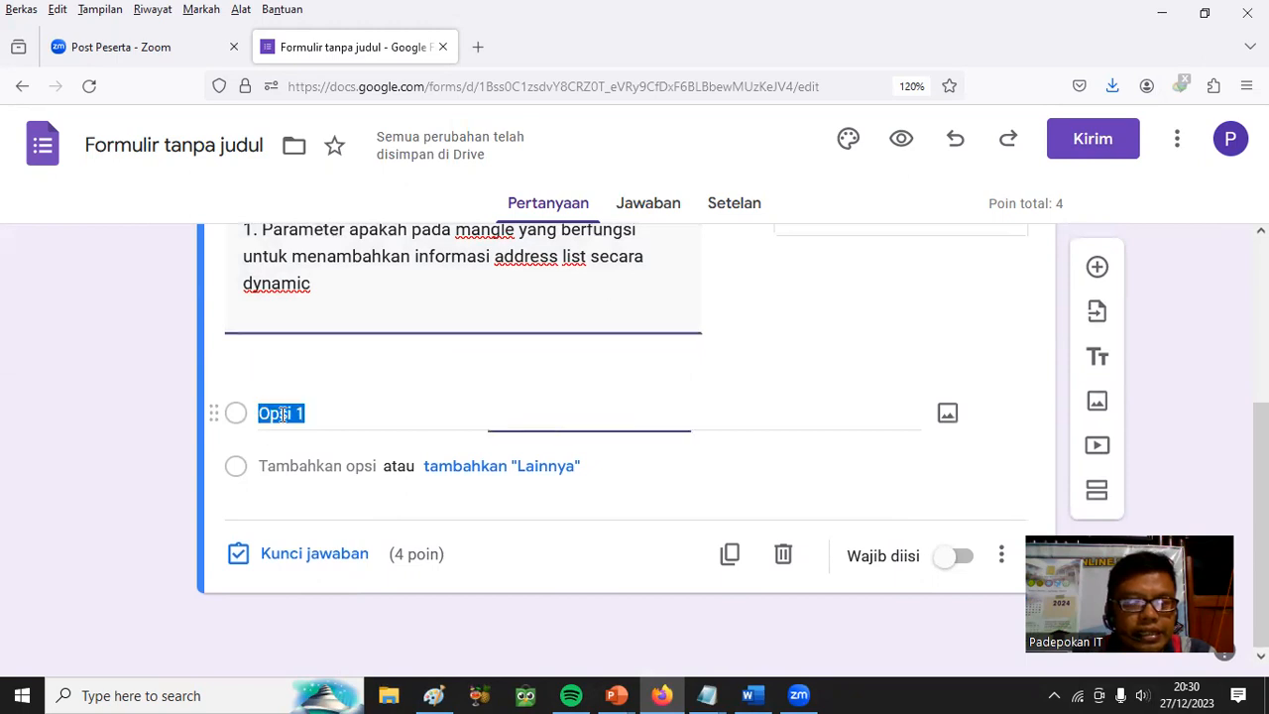
pyautogui.click(751, 695)
pyautogui.moveTo(535, 326); pyautogui.dragTo(392, 326)
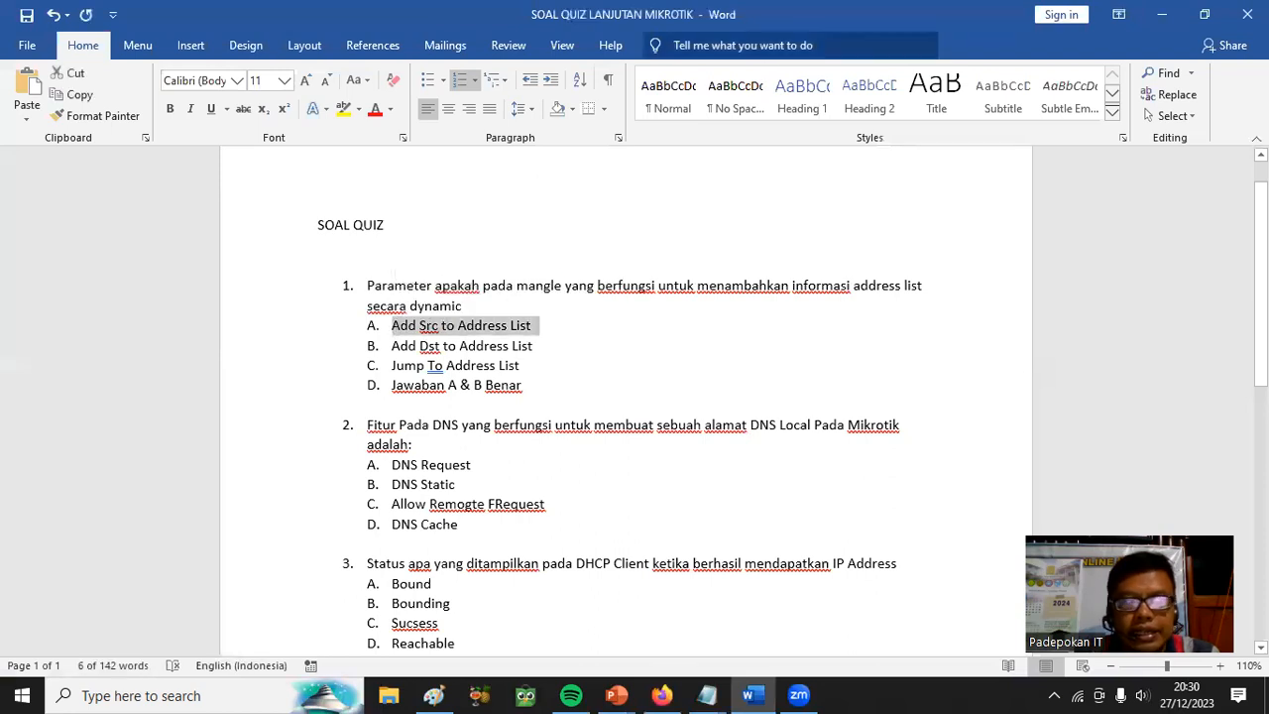
pyautogui.click(1161, 14)
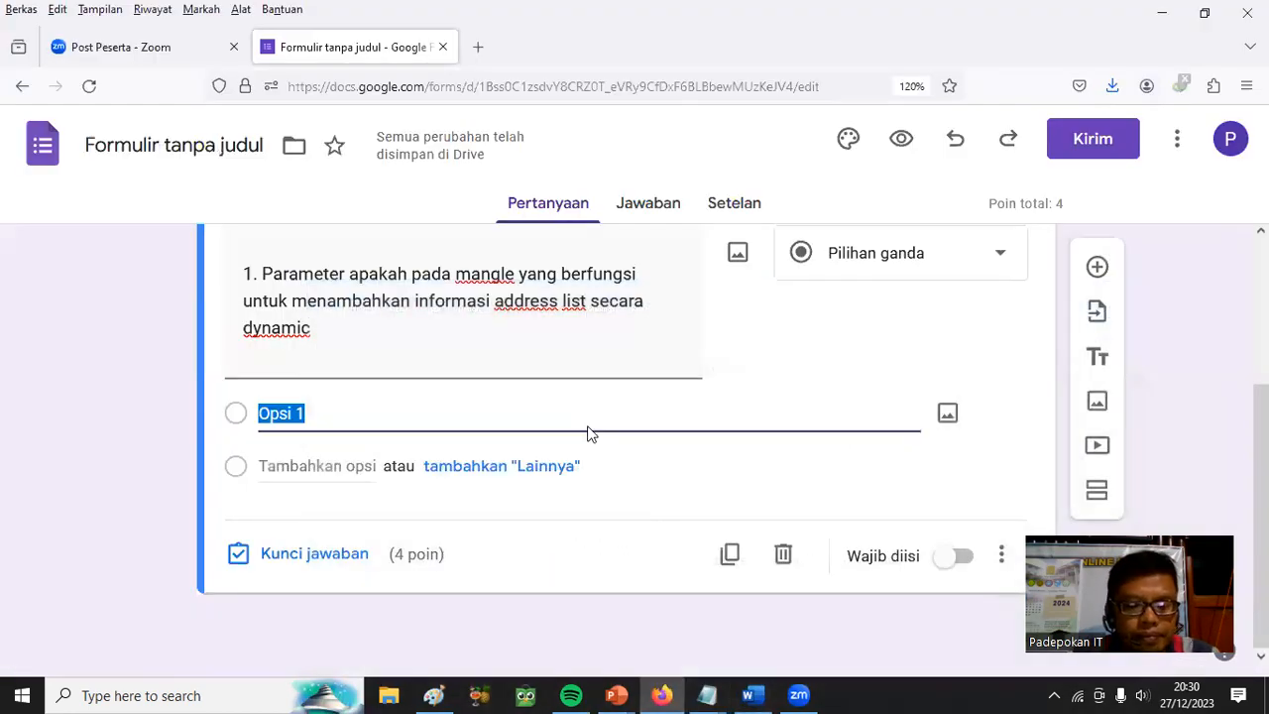
pyautogui.write('A.\tAdd Src to Address List')
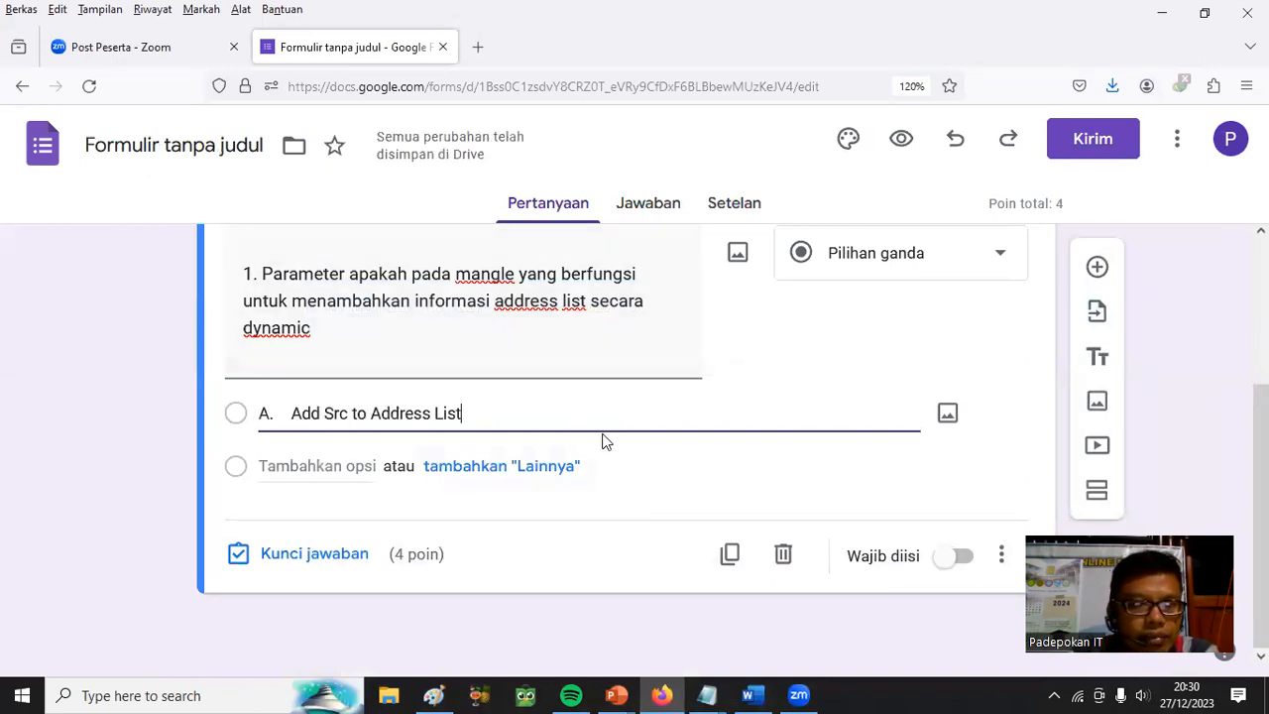
# Add a second option and fill it with "B. Add Dst to Address List" copied from the Word document
pyautogui.press('Return')
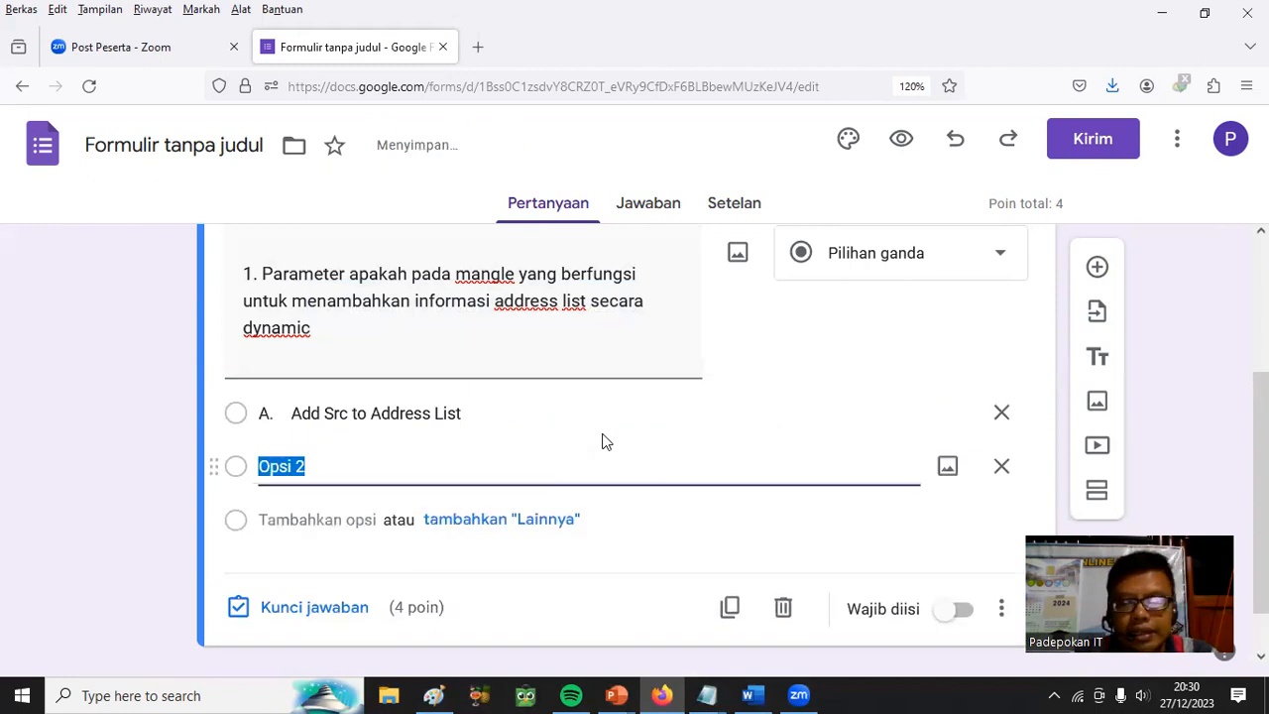
pyautogui.click(756, 693)
pyautogui.moveTo(400, 345); pyautogui.dragTo(544, 345)
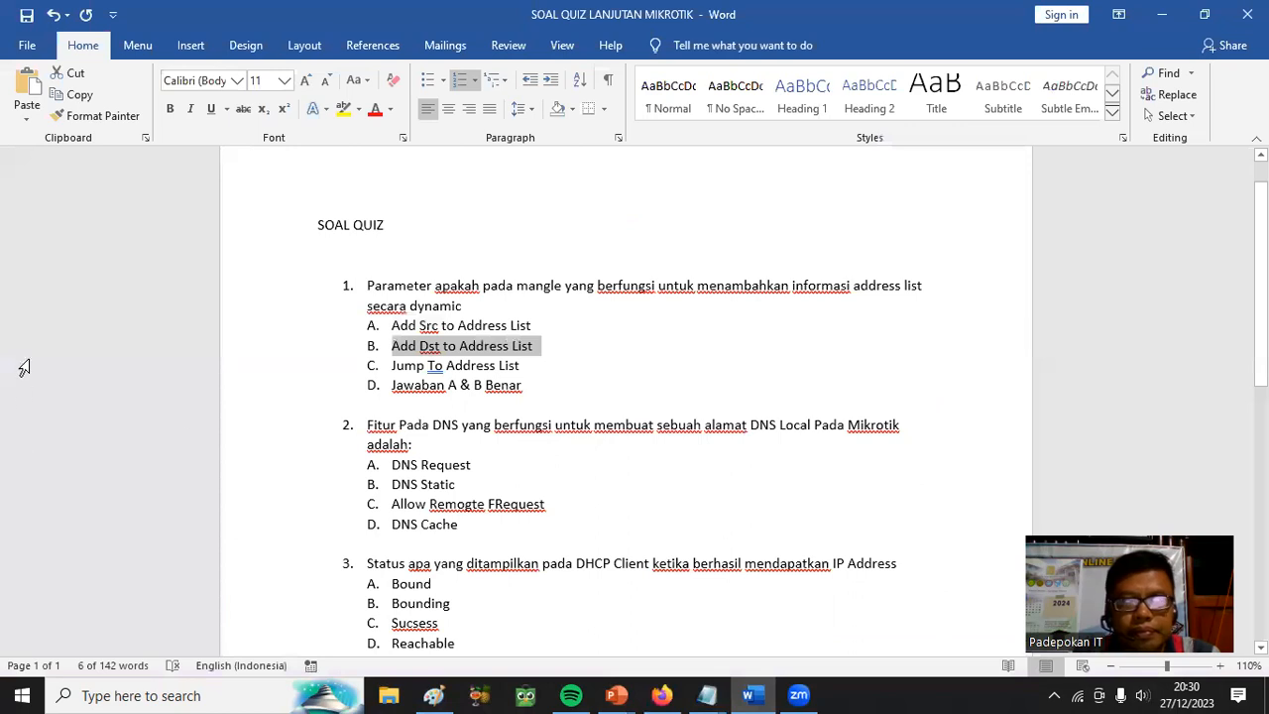
pyautogui.click(1161, 14)
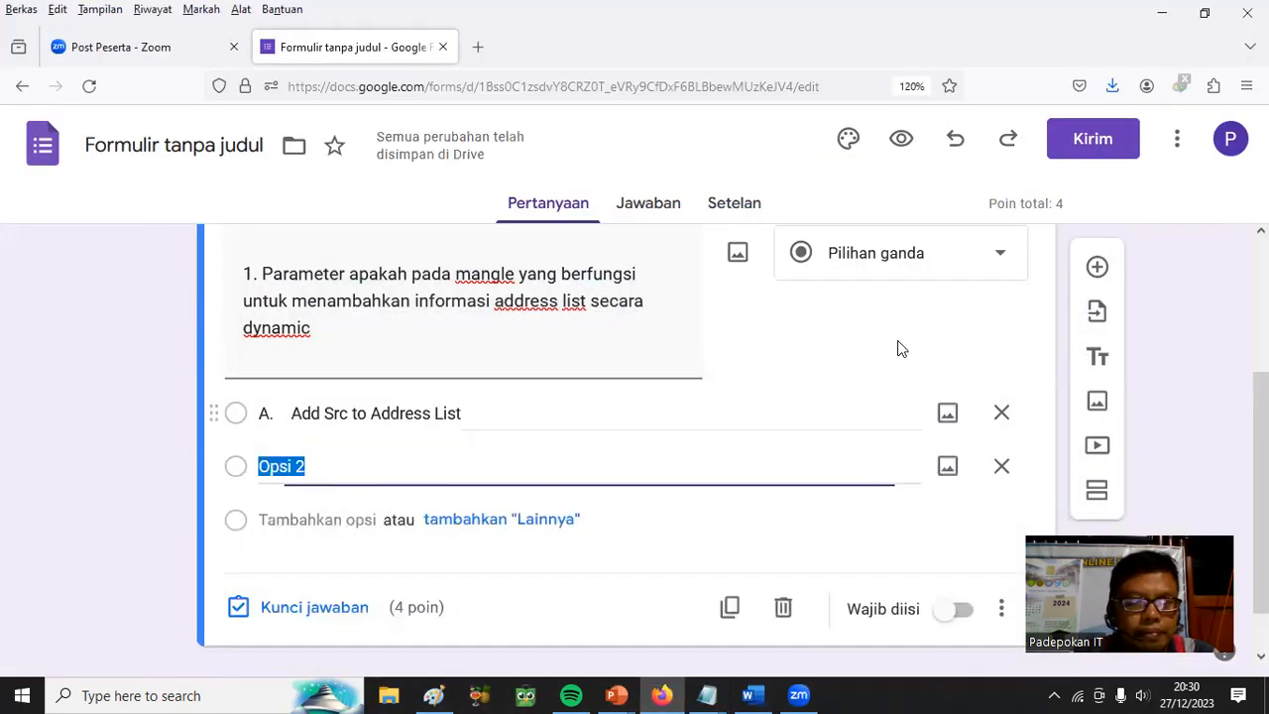
pyautogui.write('B.\tAdd Dst to Address List')
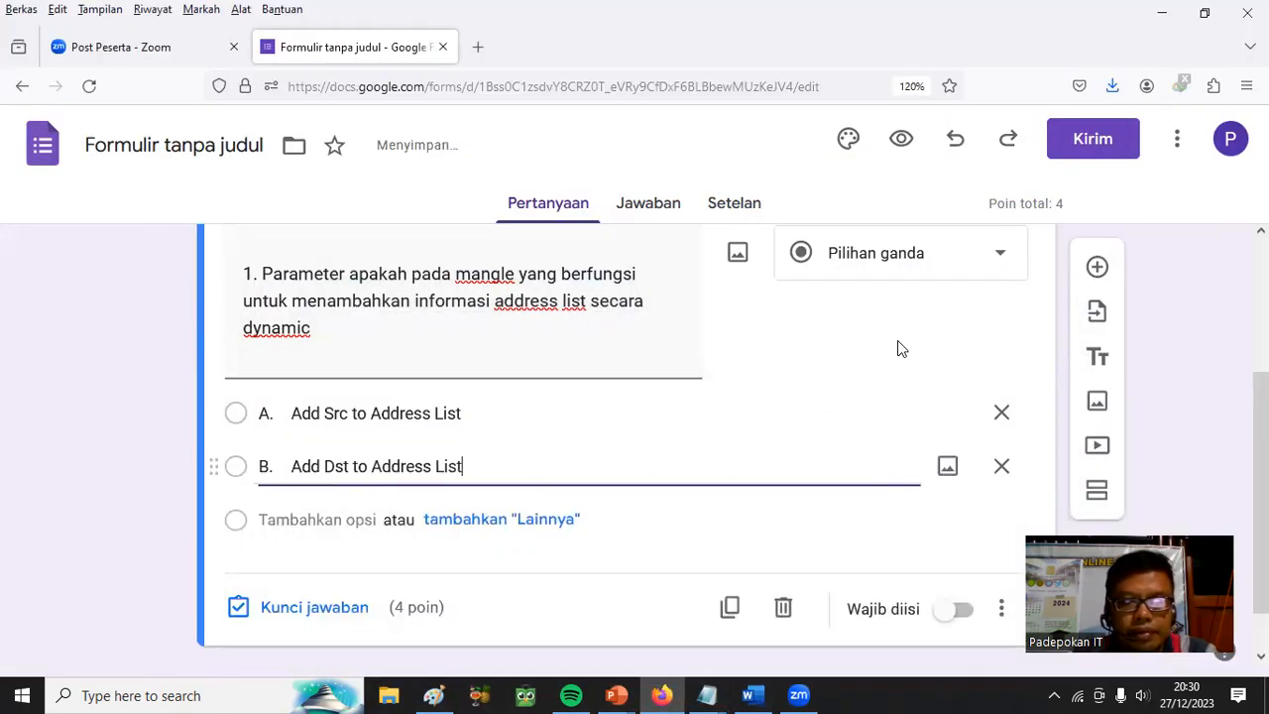
# Add a third option and fill it with "C. Jump To Address List" copied from the Word document
pyautogui.scroll(-1, 606, 431)
pyautogui.press('Return')
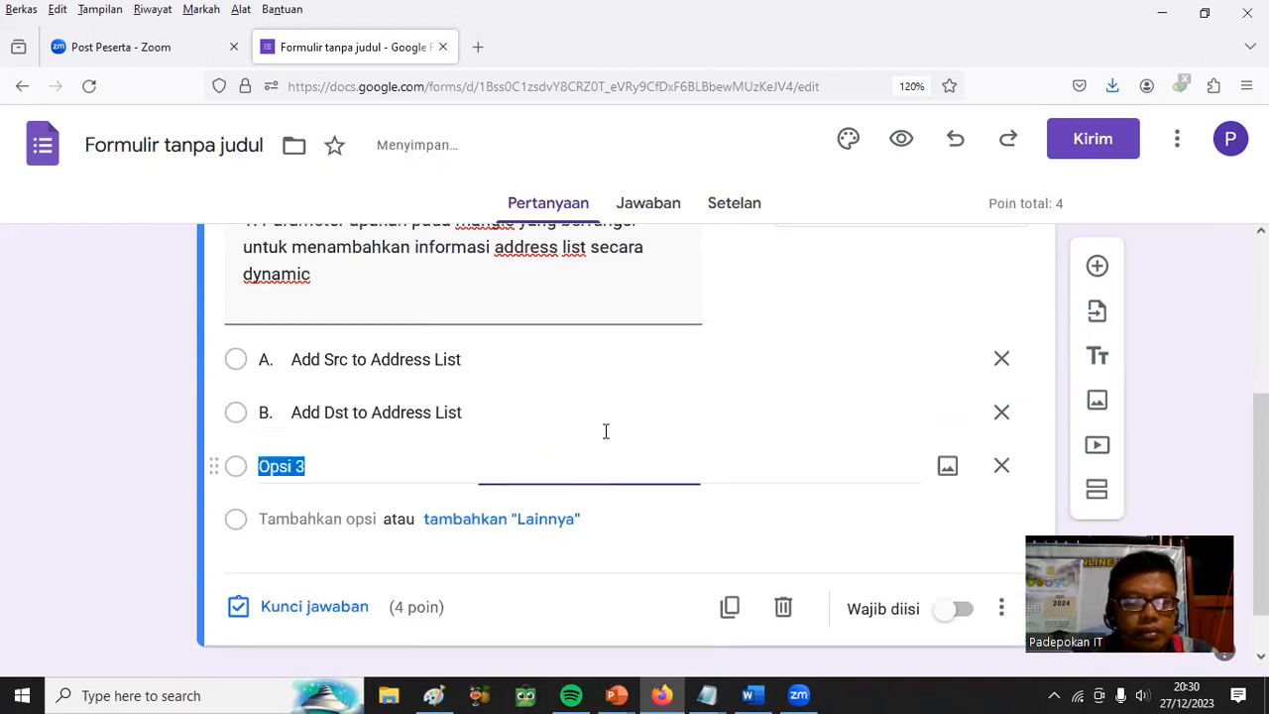
pyautogui.click(750, 694)
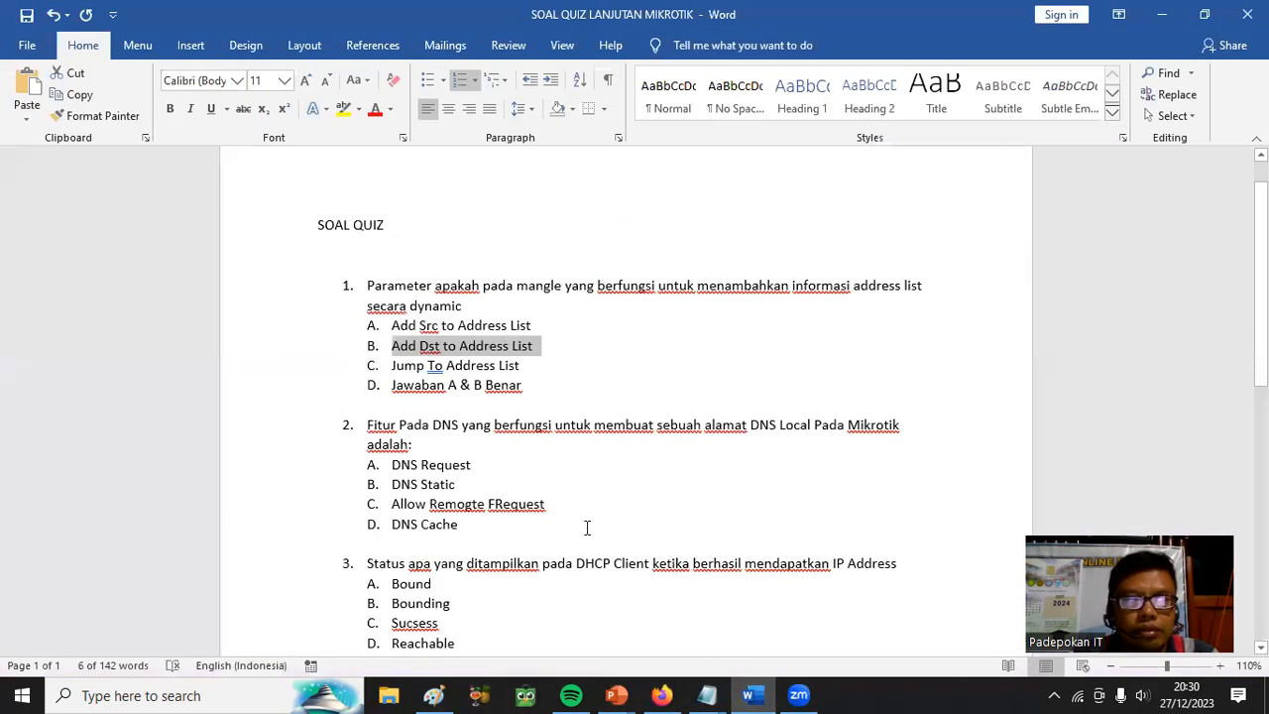
pyautogui.moveTo(530, 365); pyautogui.dragTo(362, 365)
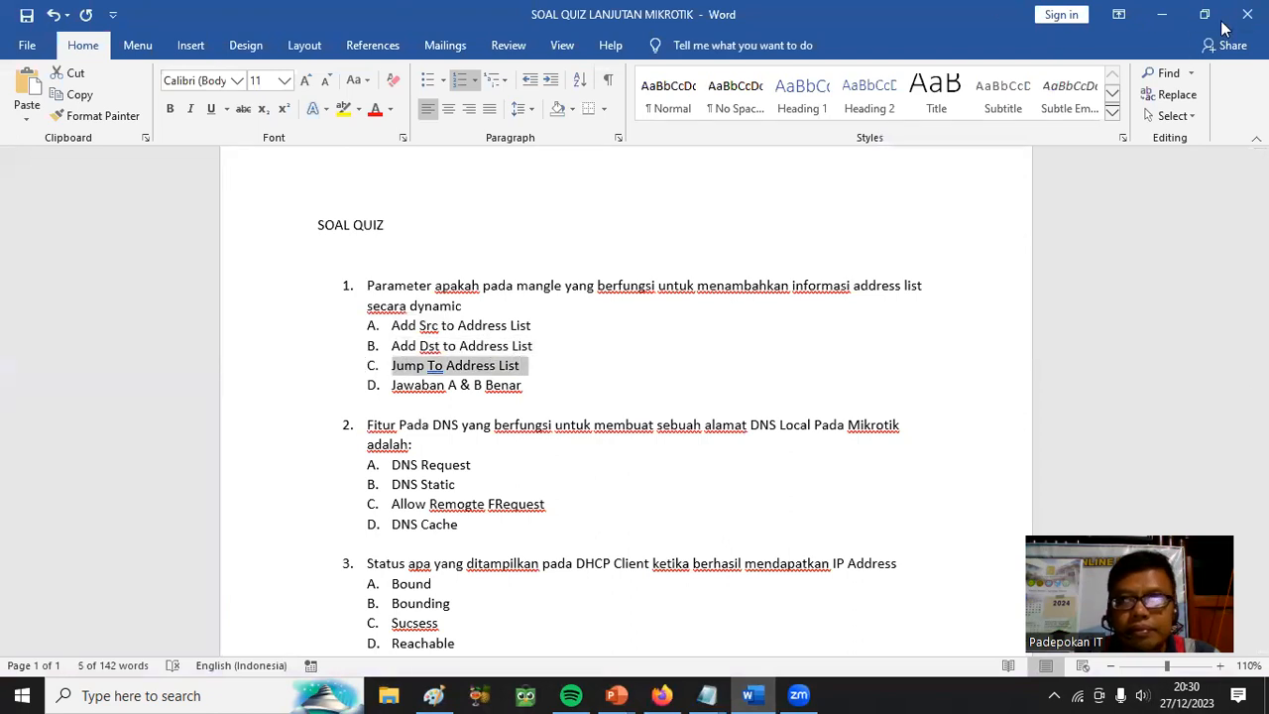
pyautogui.click(1162, 15)
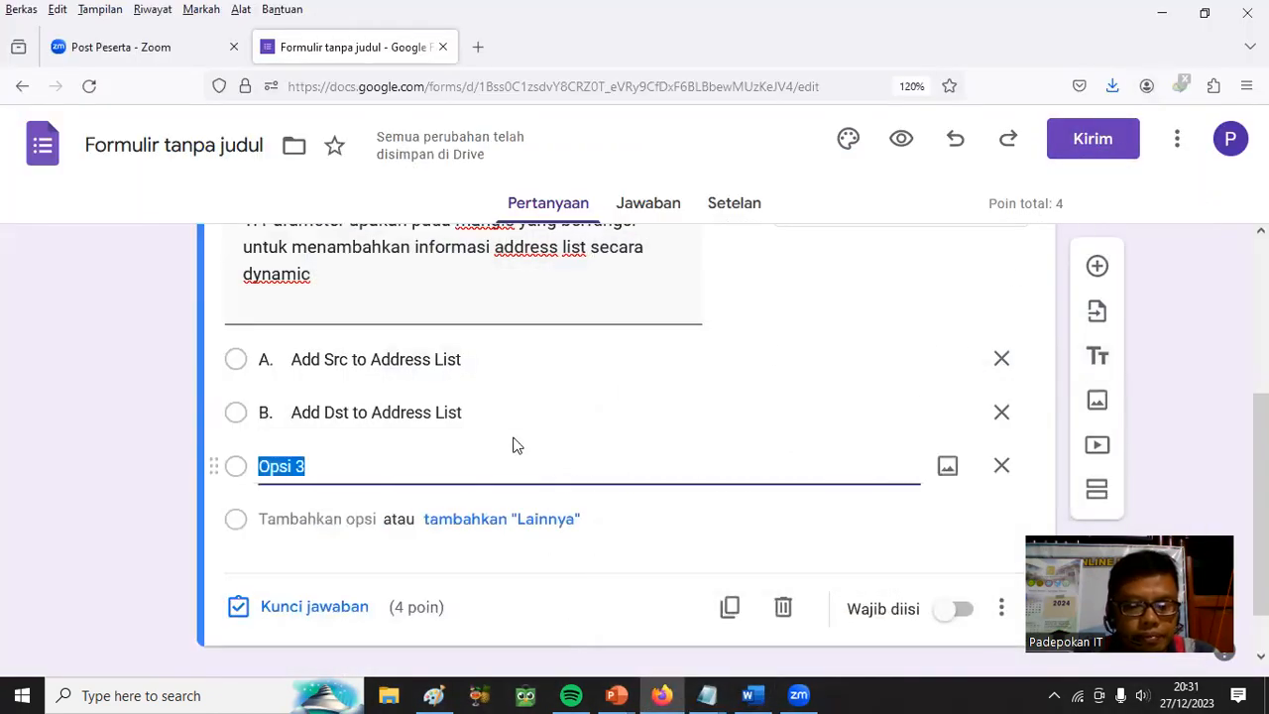
pyautogui.write('C. Jump To Address List')
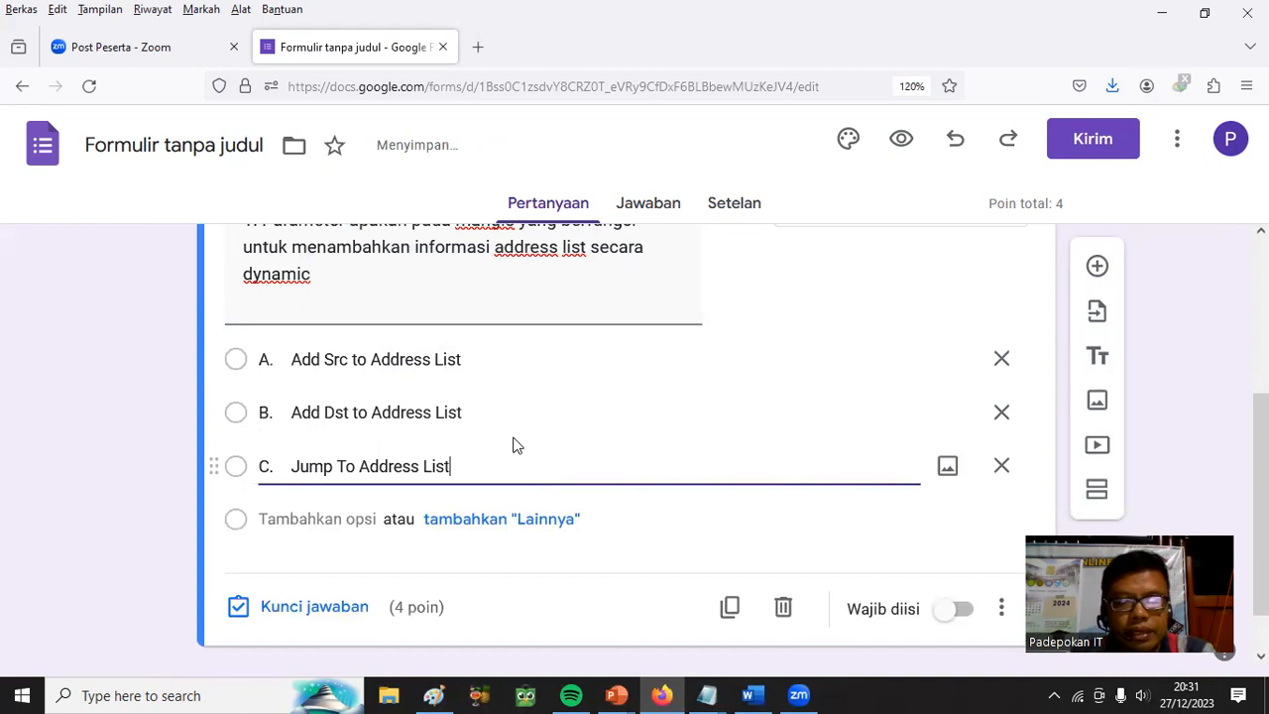
# Add a fourth option and fill it with "D. Jawaban A & B Benar" copied from the Word document
pyautogui.click(293, 533)
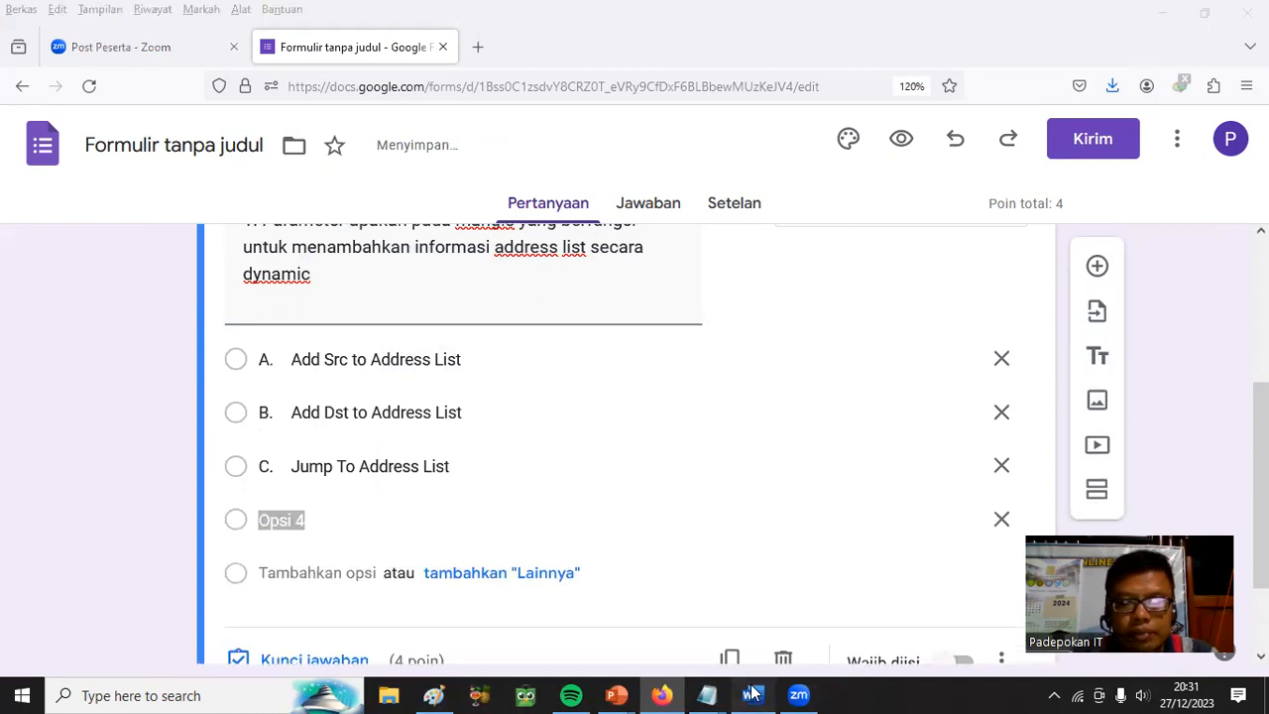
pyautogui.click(753, 695)
pyautogui.moveTo(543, 384); pyautogui.dragTo(408, 387)
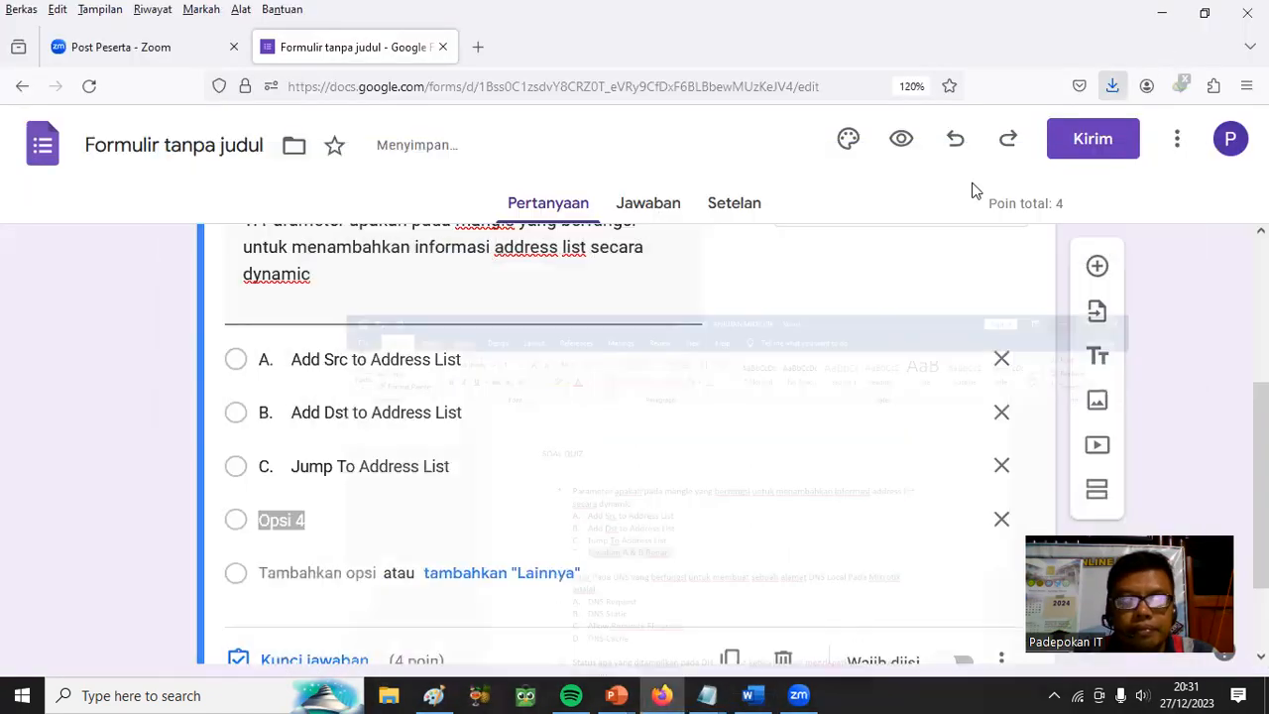
pyautogui.click(1162, 14)
pyautogui.write('D.\tJawaban A & B Benar')
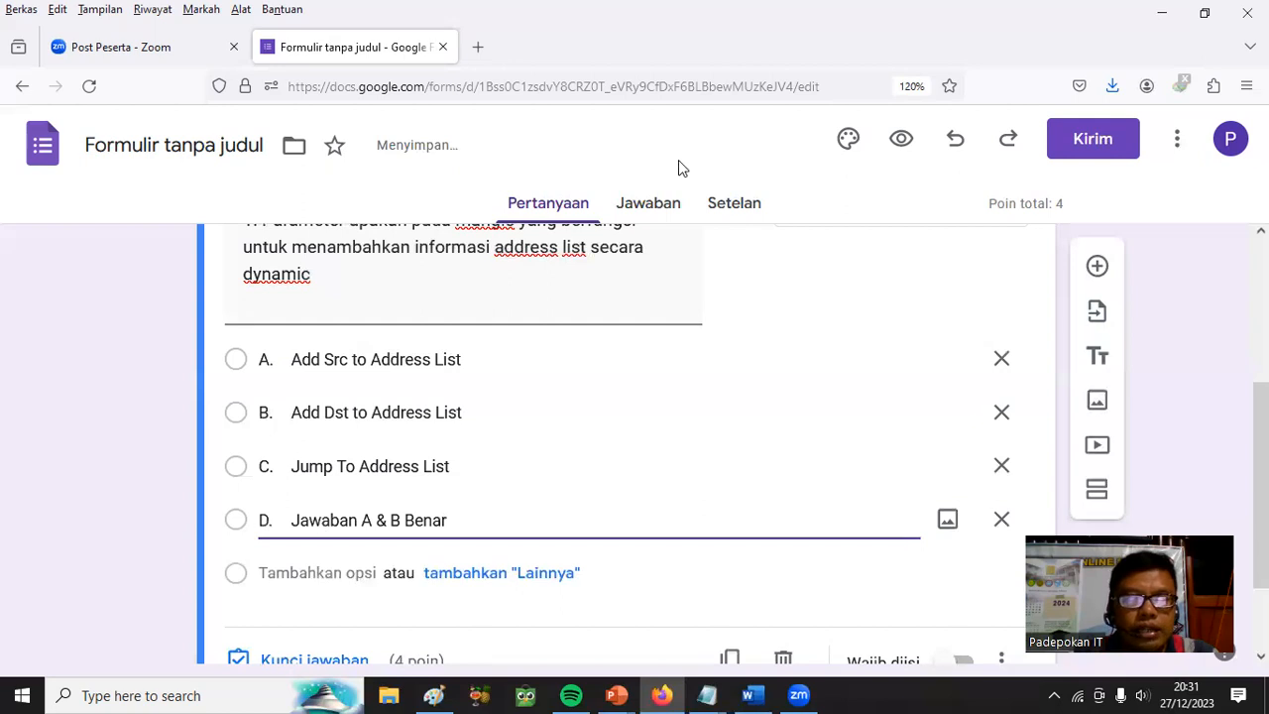
# Mark "D. Jawaban A & B Benar" as the only correct answer in question 1's answer key and finish the key
pyautogui.click(566, 447)
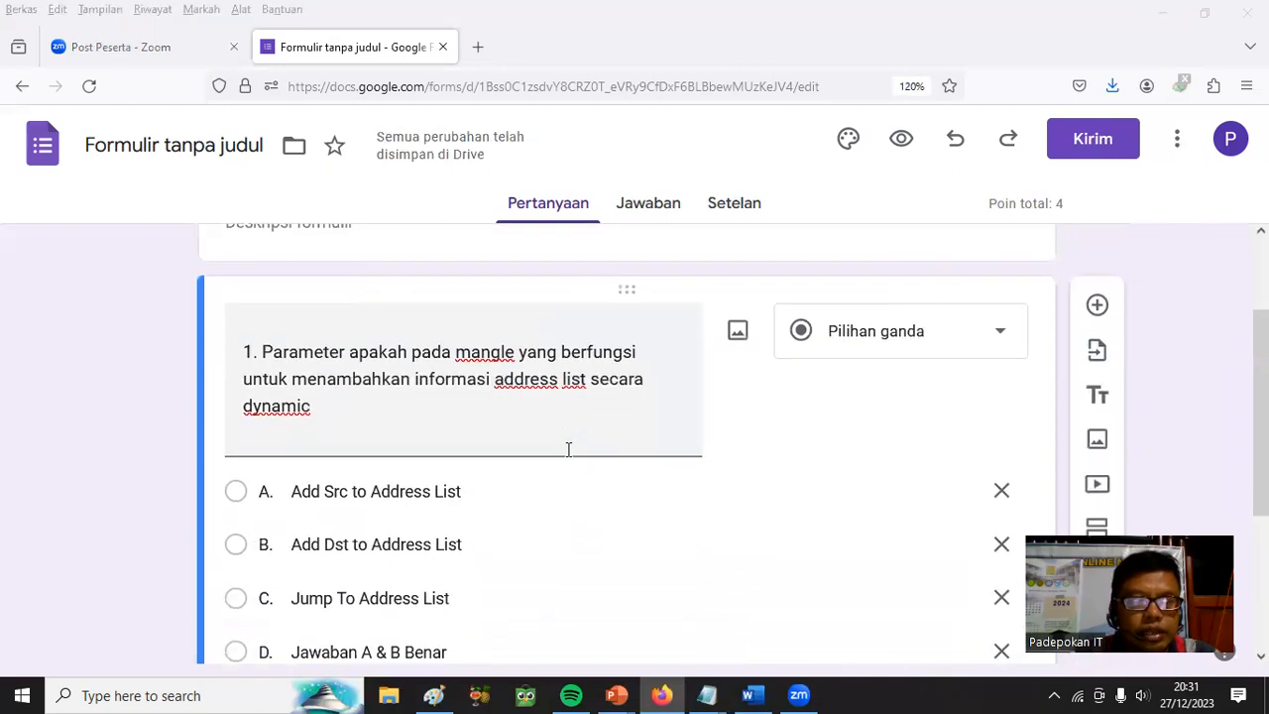
pyautogui.scroll(-2, 570, 456)
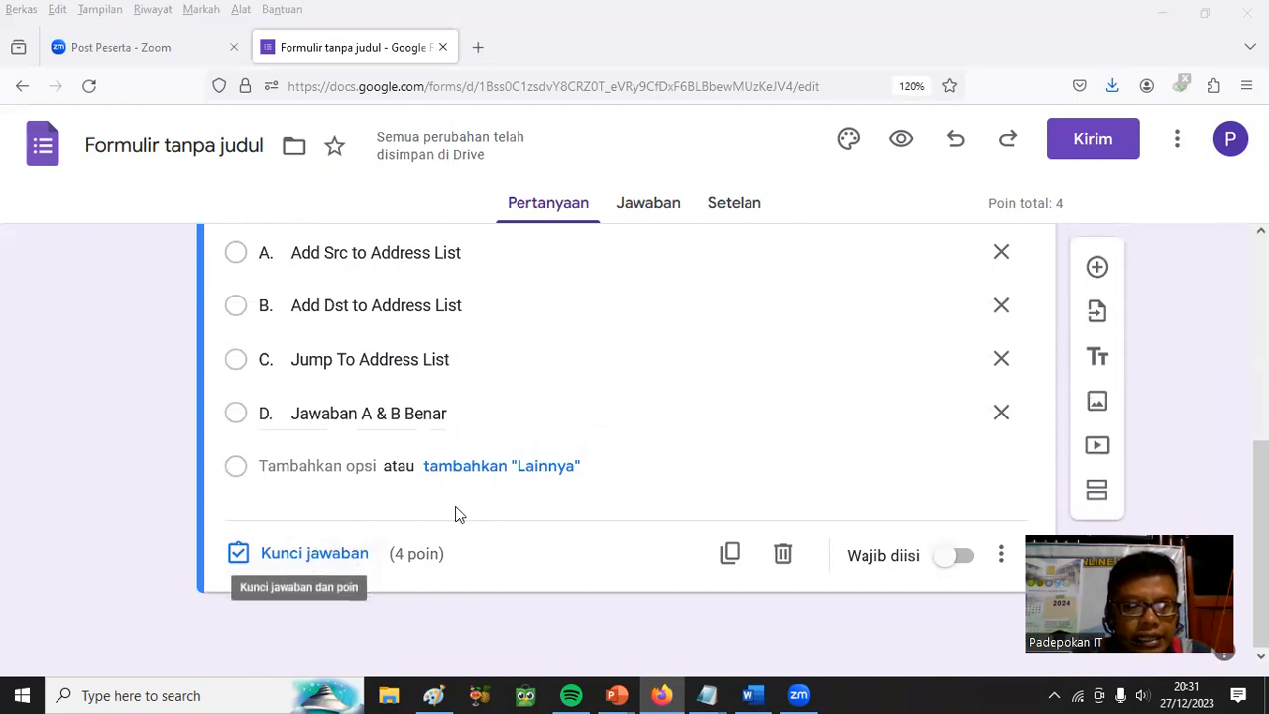
pyautogui.scroll(2, 412, 511)
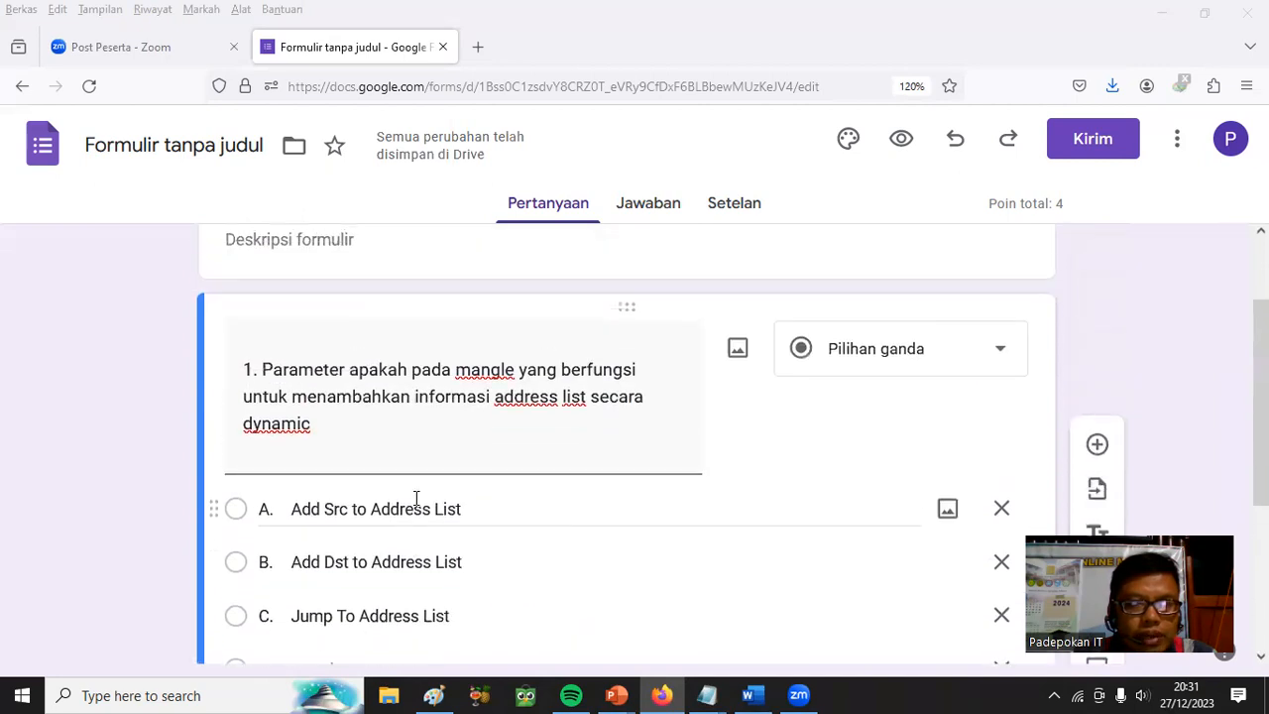
pyautogui.scroll(-2, 542, 459)
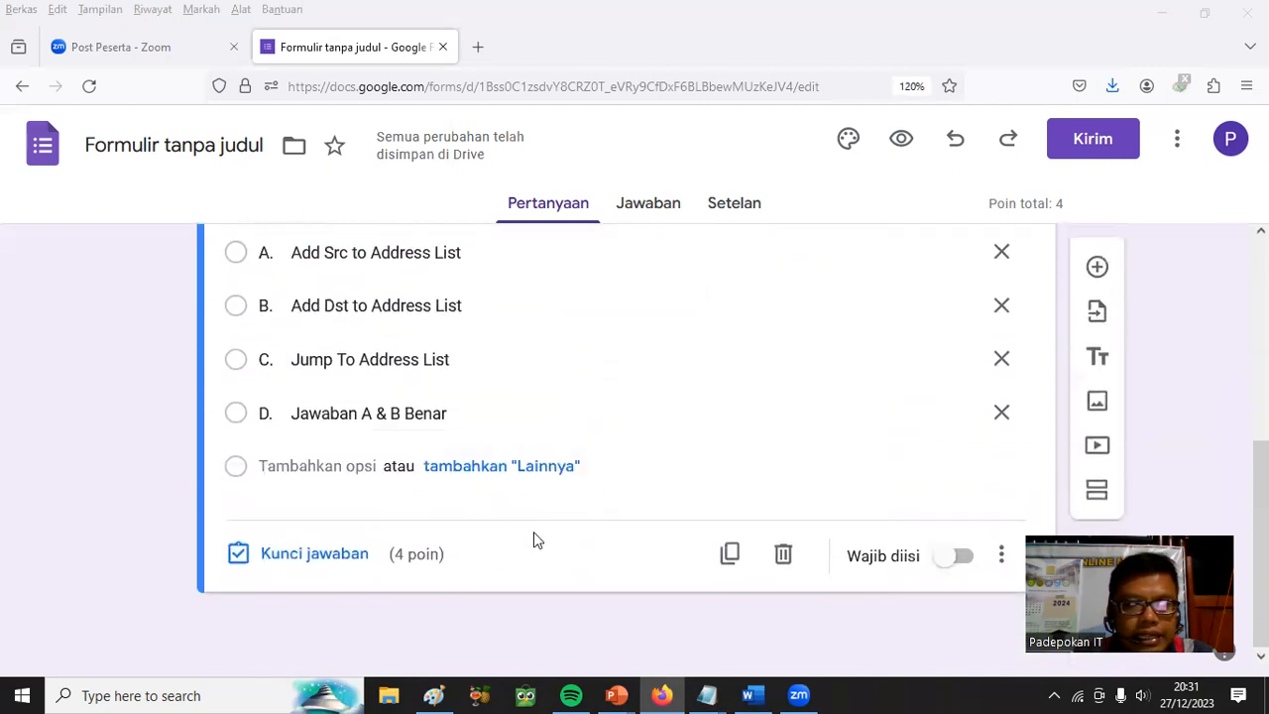
pyautogui.click(312, 558)
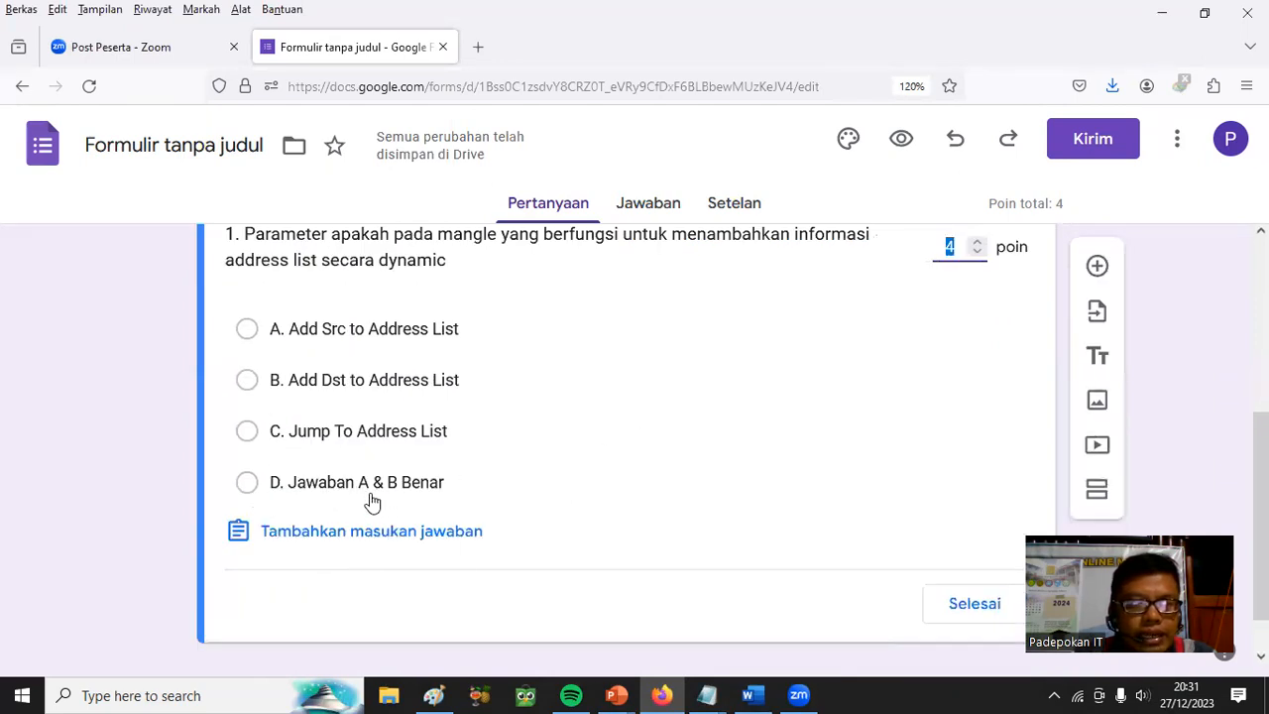
pyautogui.scroll(2, 397, 488)
pyautogui.scroll(-2, 342, 580)
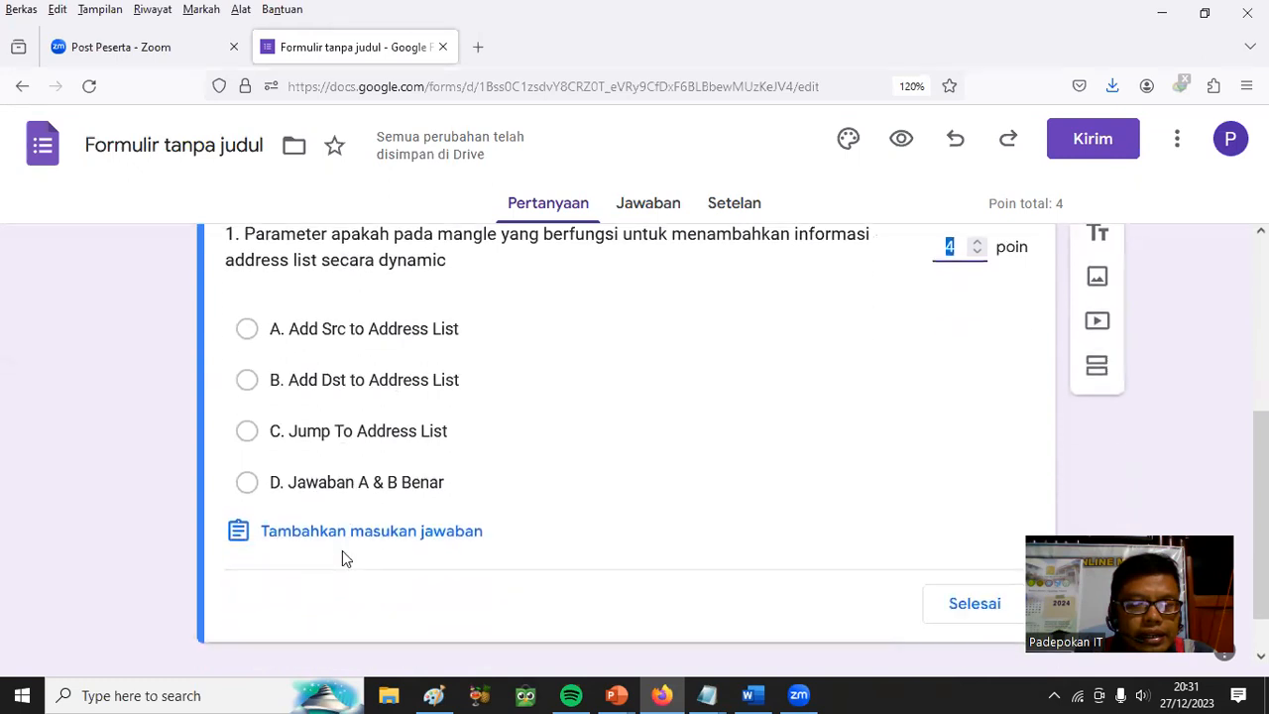
pyautogui.click(248, 484)
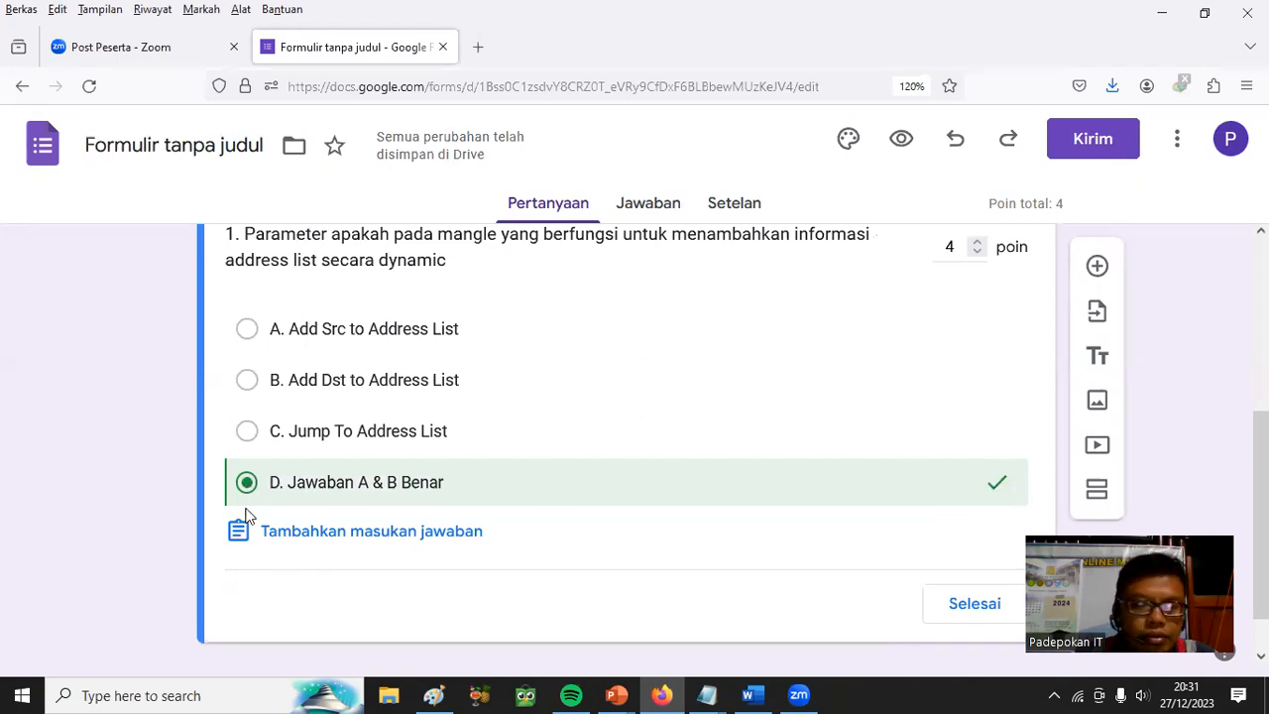
pyautogui.click(248, 384)
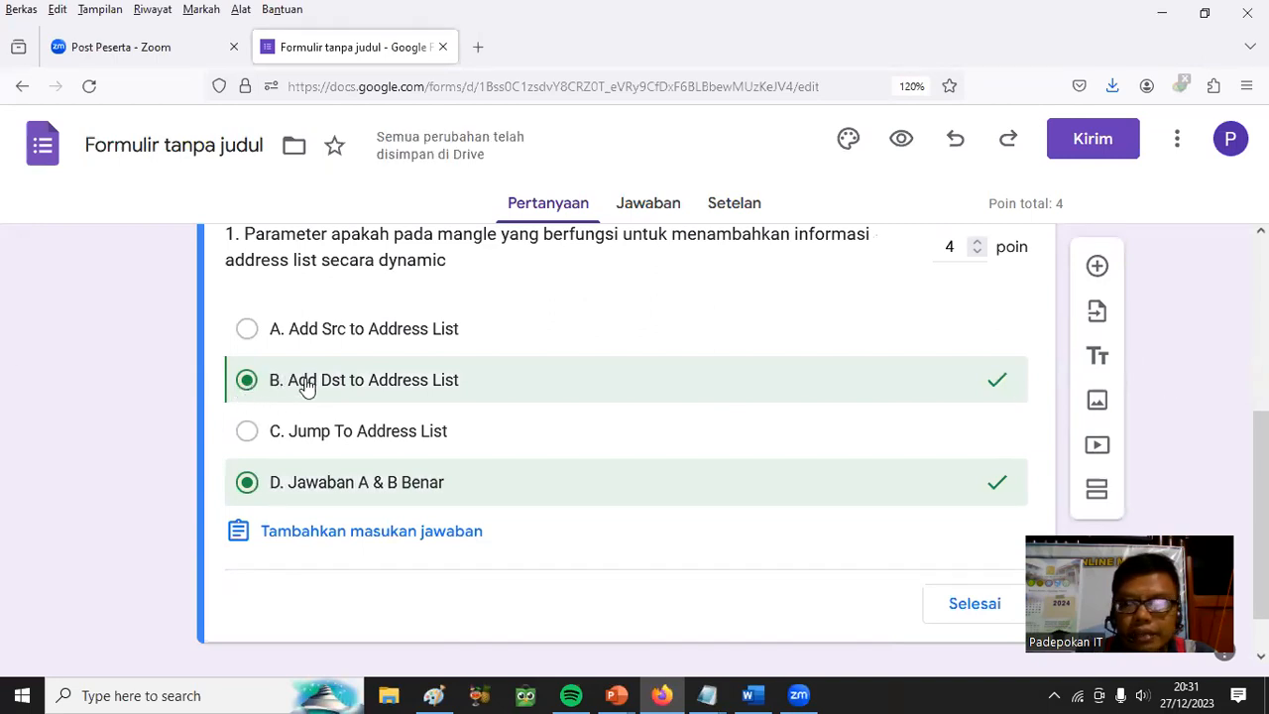
pyautogui.click(247, 385)
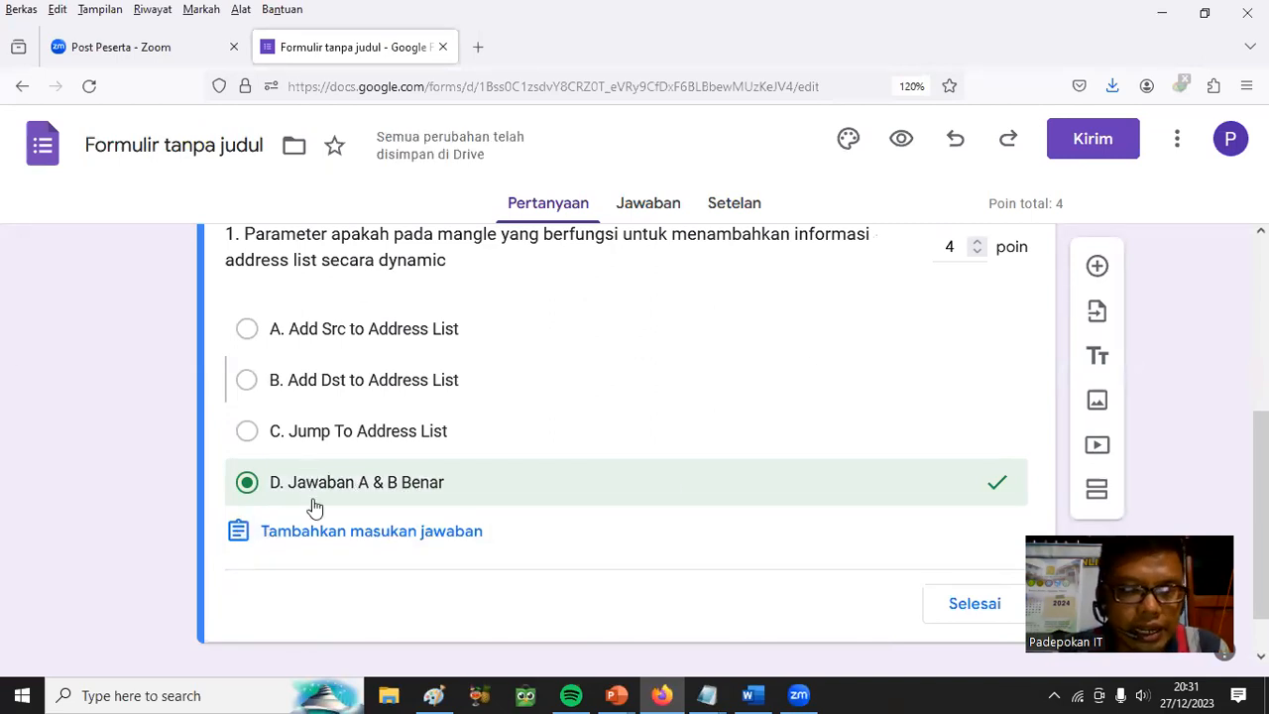
pyautogui.scroll(-1, 603, 486)
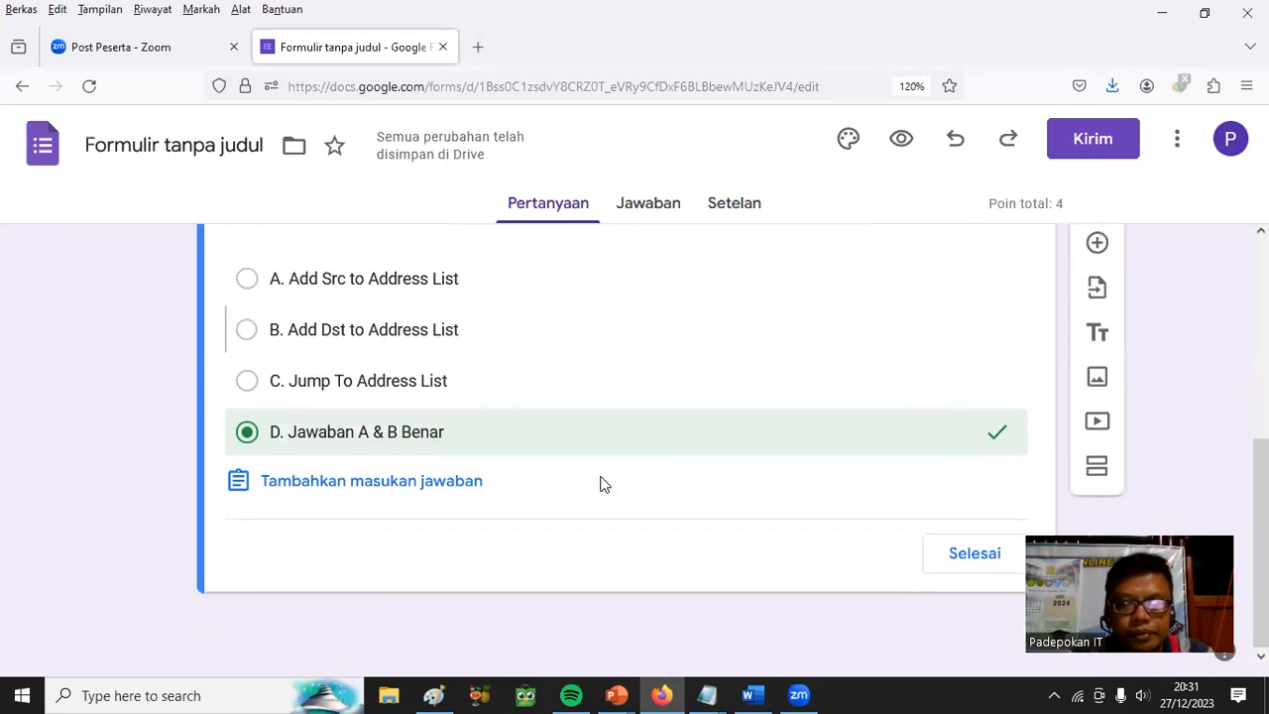
pyautogui.click(974, 555)
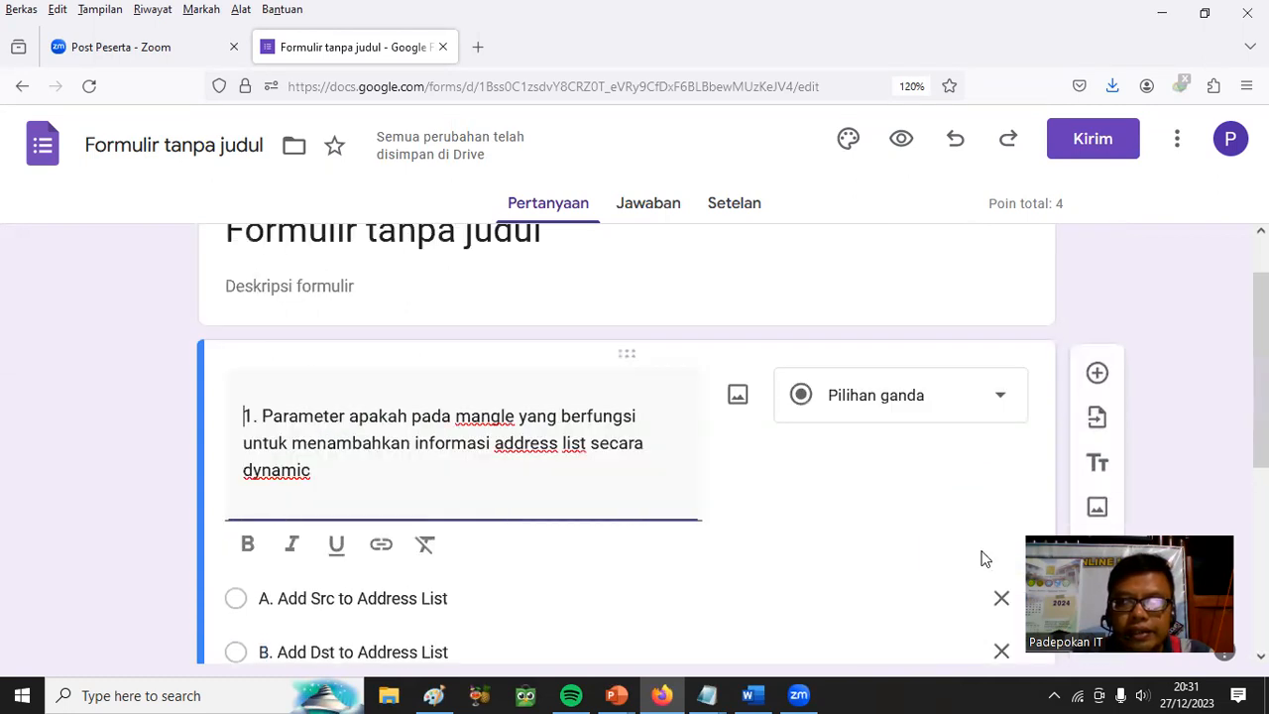
# Add a new question and fill it with "Fitur Pada DNS yang berfungsi untuk membuat sebuah alamat DNS Local Pada Mikrotik adalah:" copied from the Word document
pyautogui.scroll(-3, 802, 469)
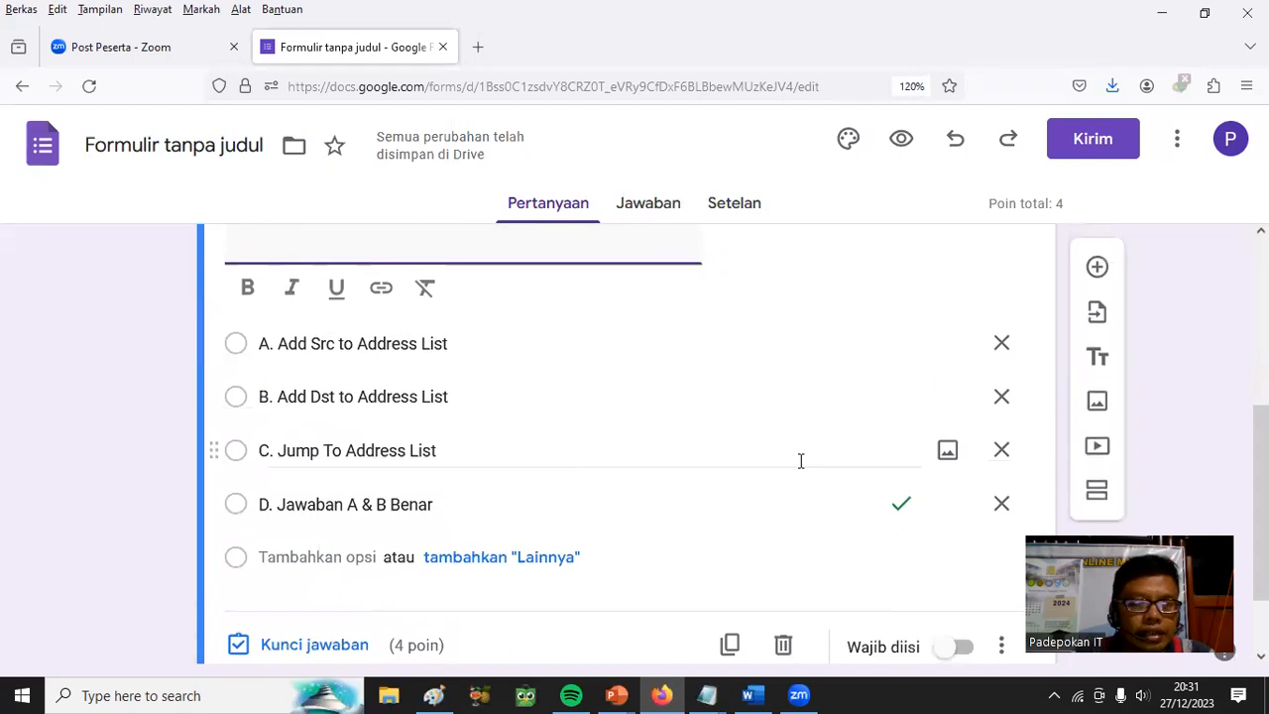
pyautogui.scroll(-1, 803, 470)
pyautogui.scroll(4, 803, 470)
pyautogui.scroll(1, 799, 461)
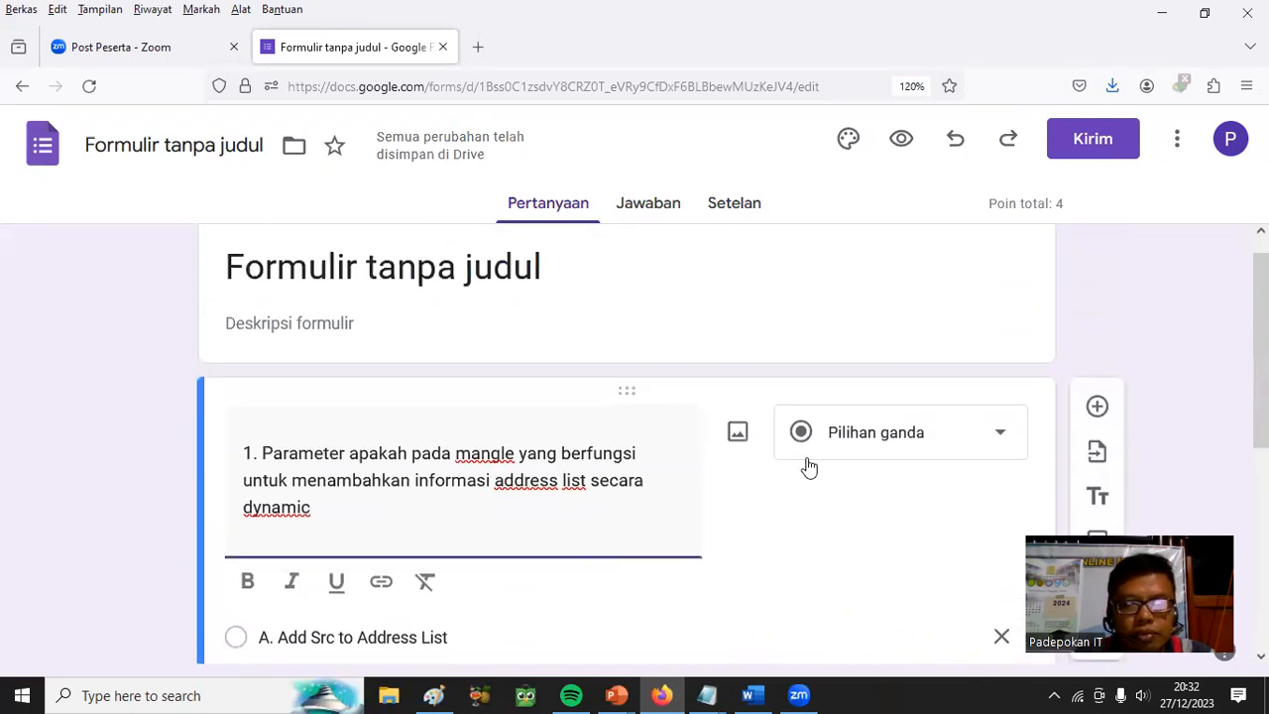
pyautogui.scroll(-2, 808, 477)
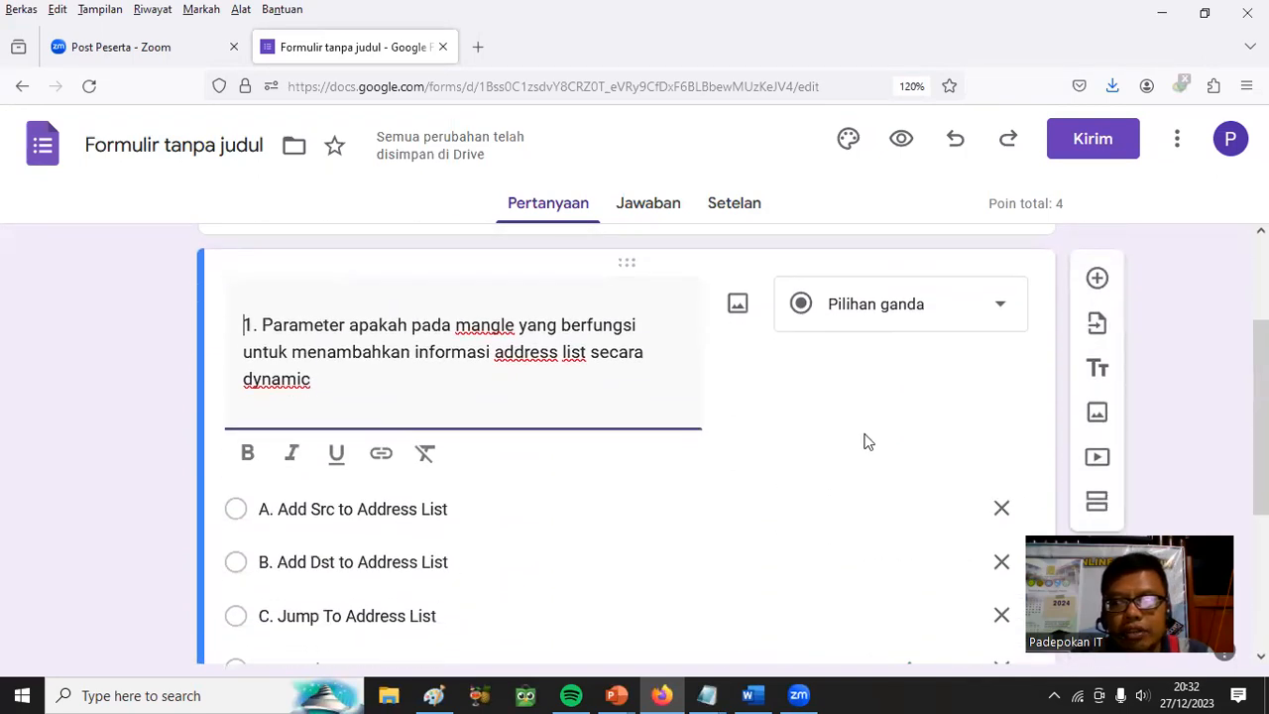
pyautogui.click(1096, 281)
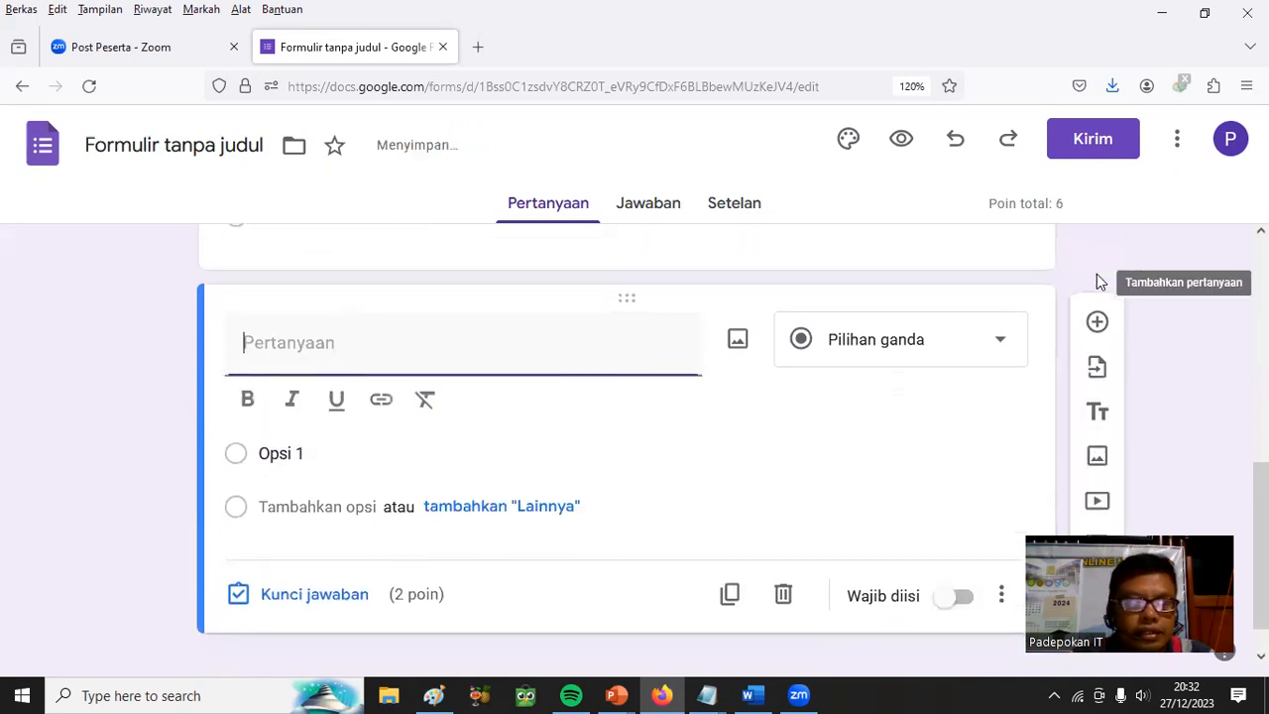
pyautogui.click(752, 695)
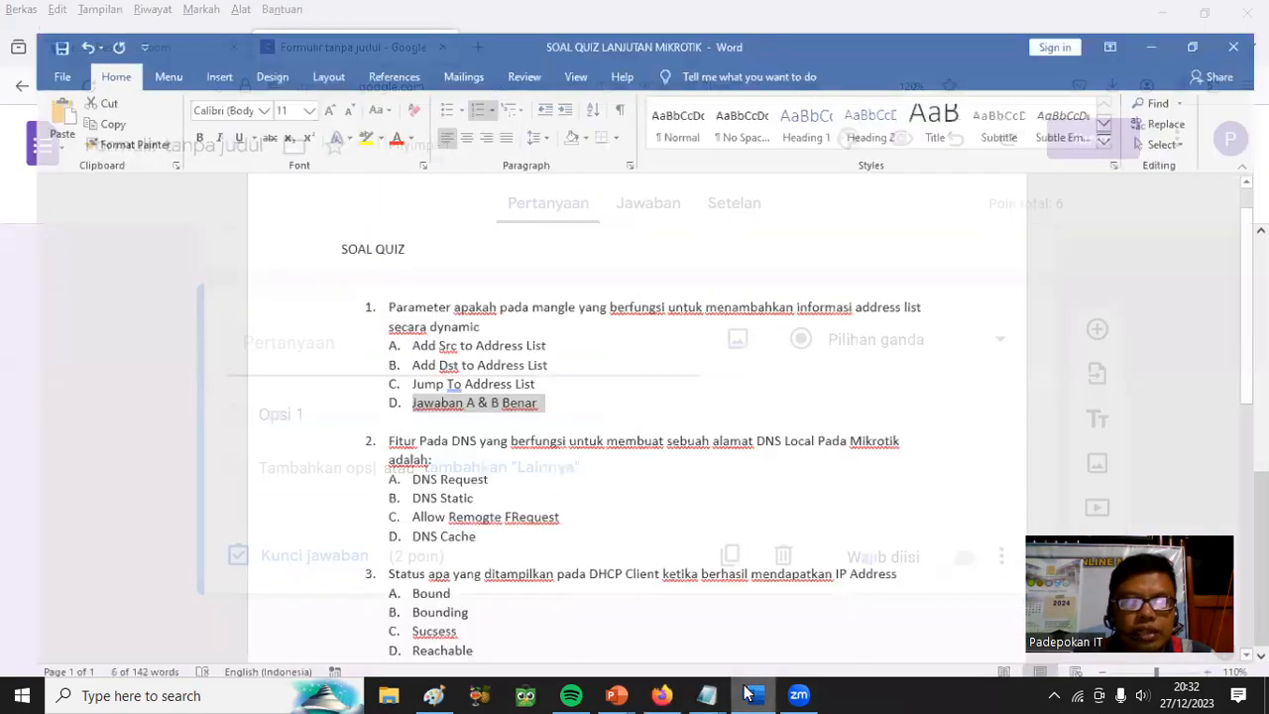
pyautogui.scroll(-1, 538, 378)
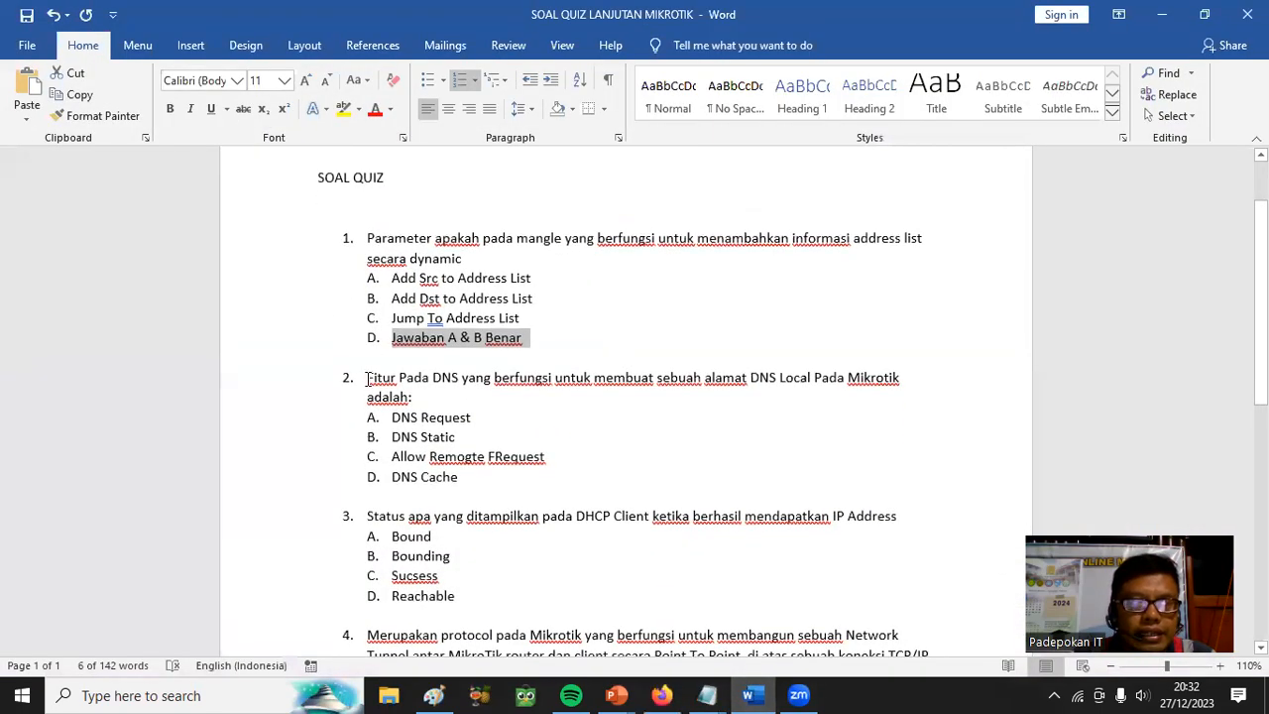
pyautogui.tripleClick(367, 378)
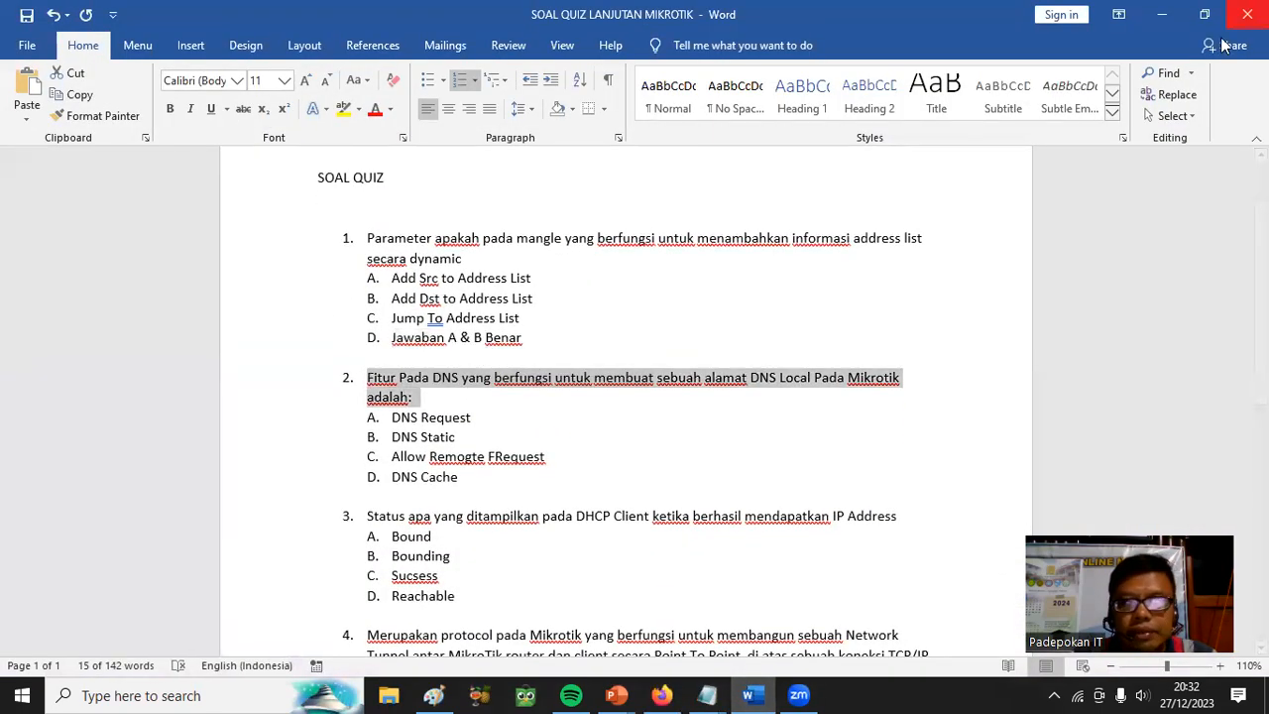
pyautogui.click(1161, 14)
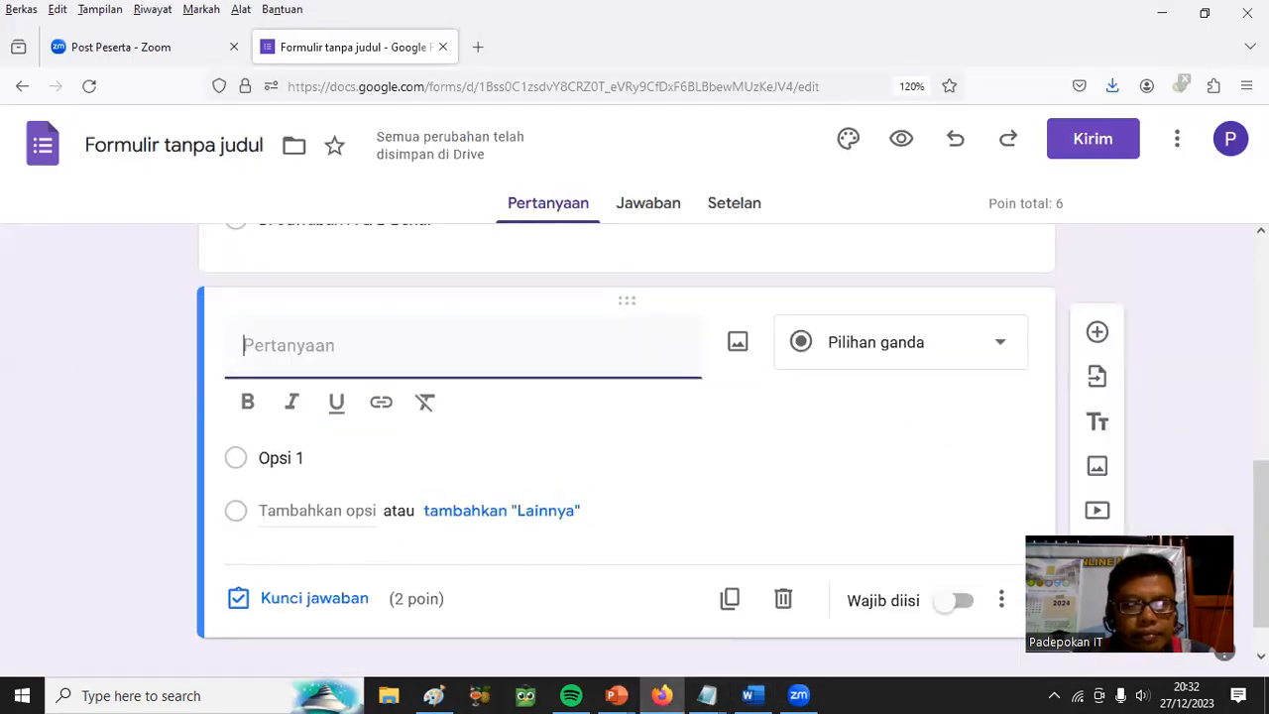
pyautogui.write('1.\tFitur Pada DNS yang berfungsi untuk membuat sebuah alamat DNS Local Pada Mikrotik adalah:')
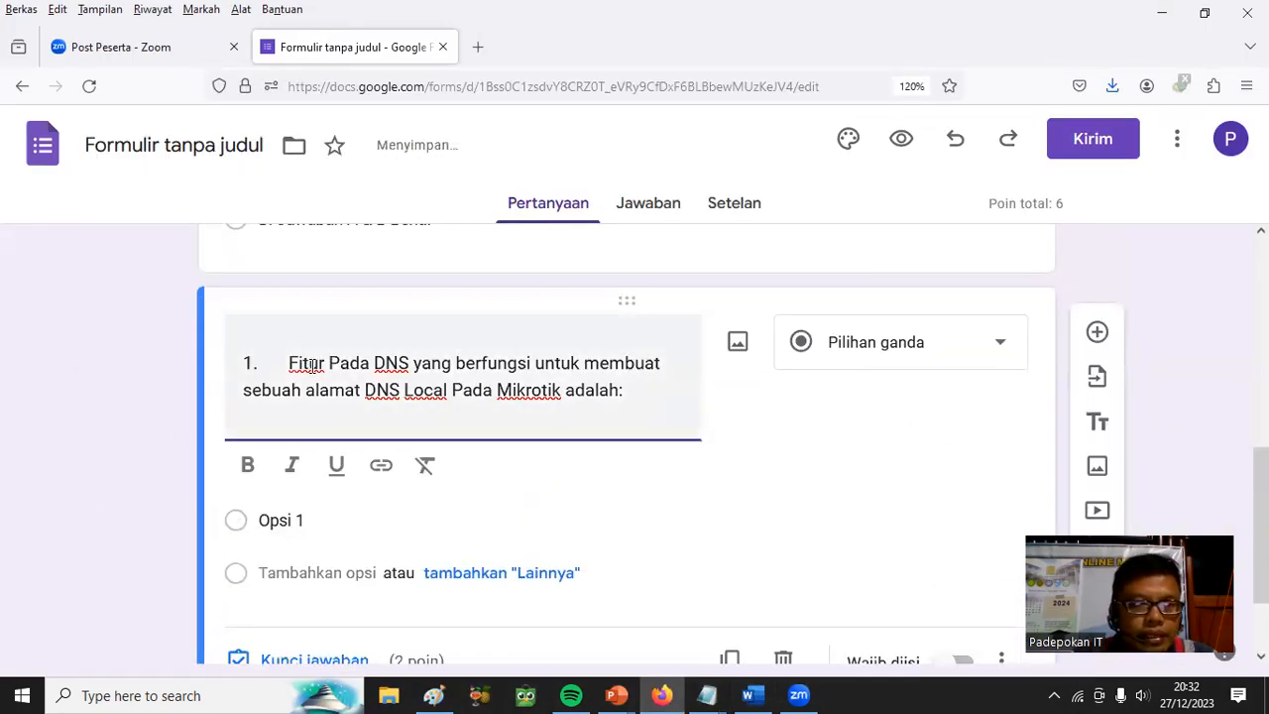
# Change the number in front of the new question's text to "2."
pyautogui.press('BackSpace')
pyautogui.press('BackSpace')
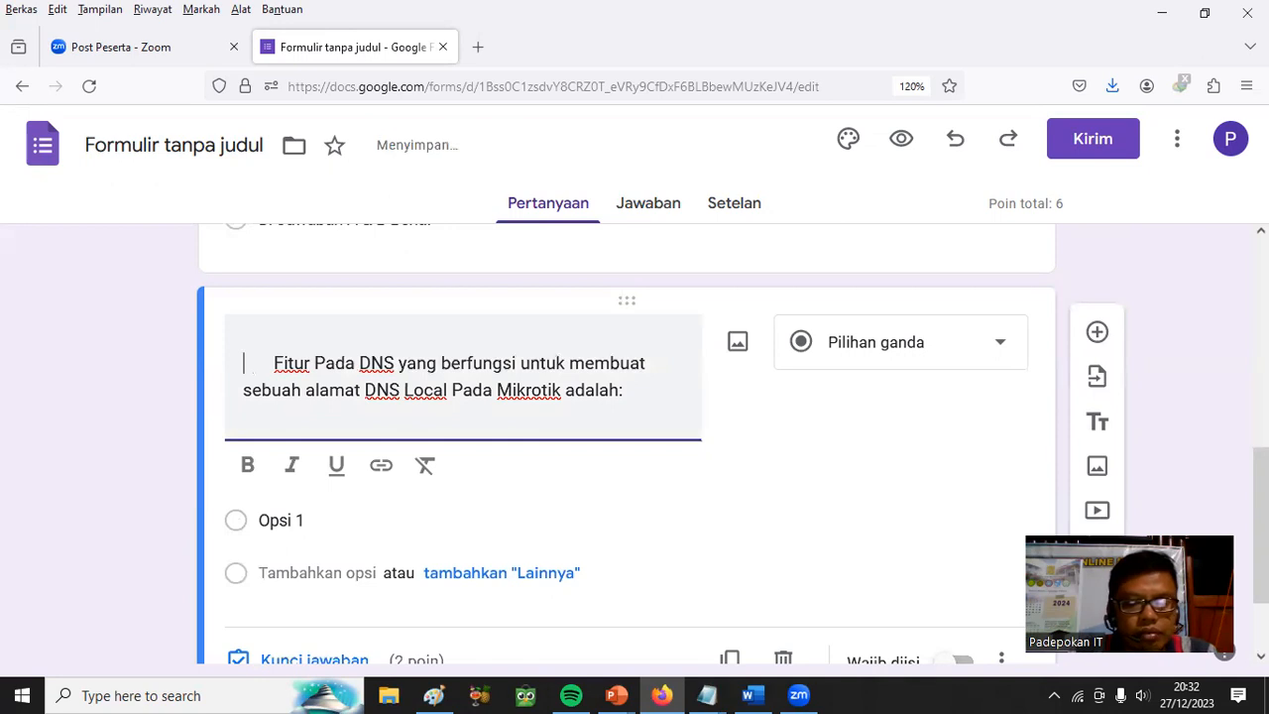
pyautogui.write('2.')
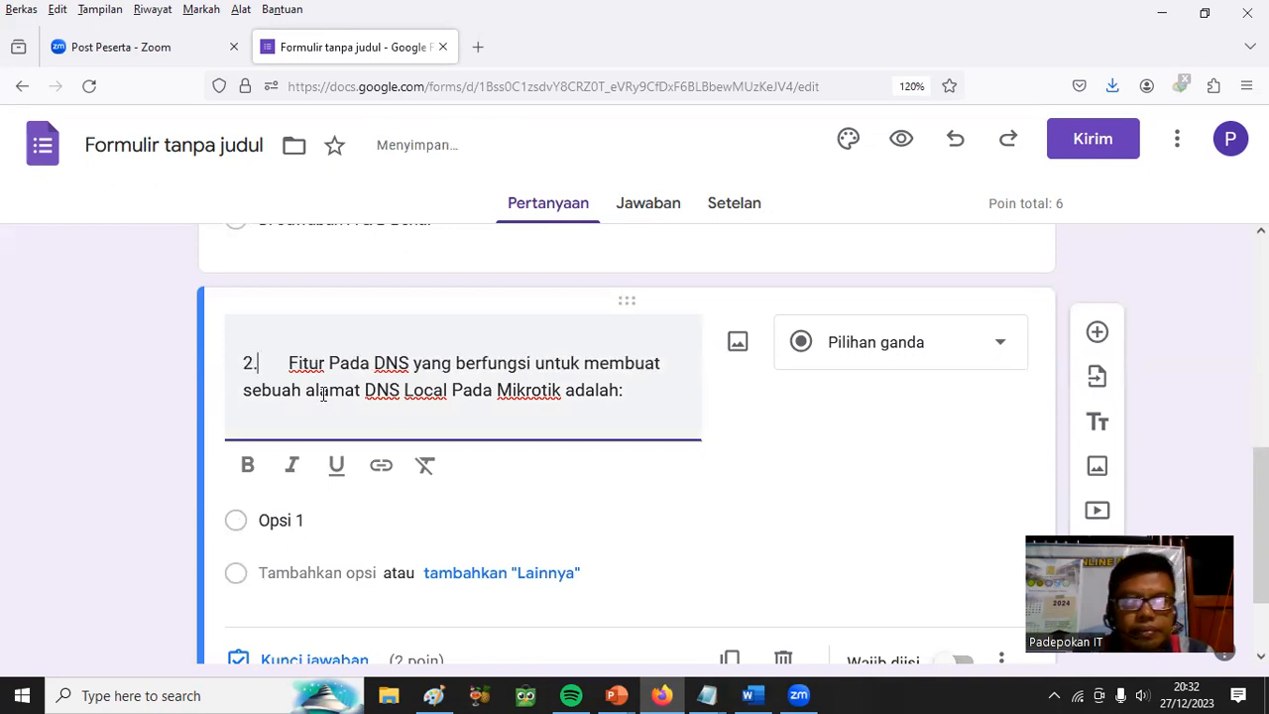
# Fill the first option of question 2 with "A. DNS Request" copied from the Word document
pyautogui.click(280, 520)
pyautogui.click(752, 694)
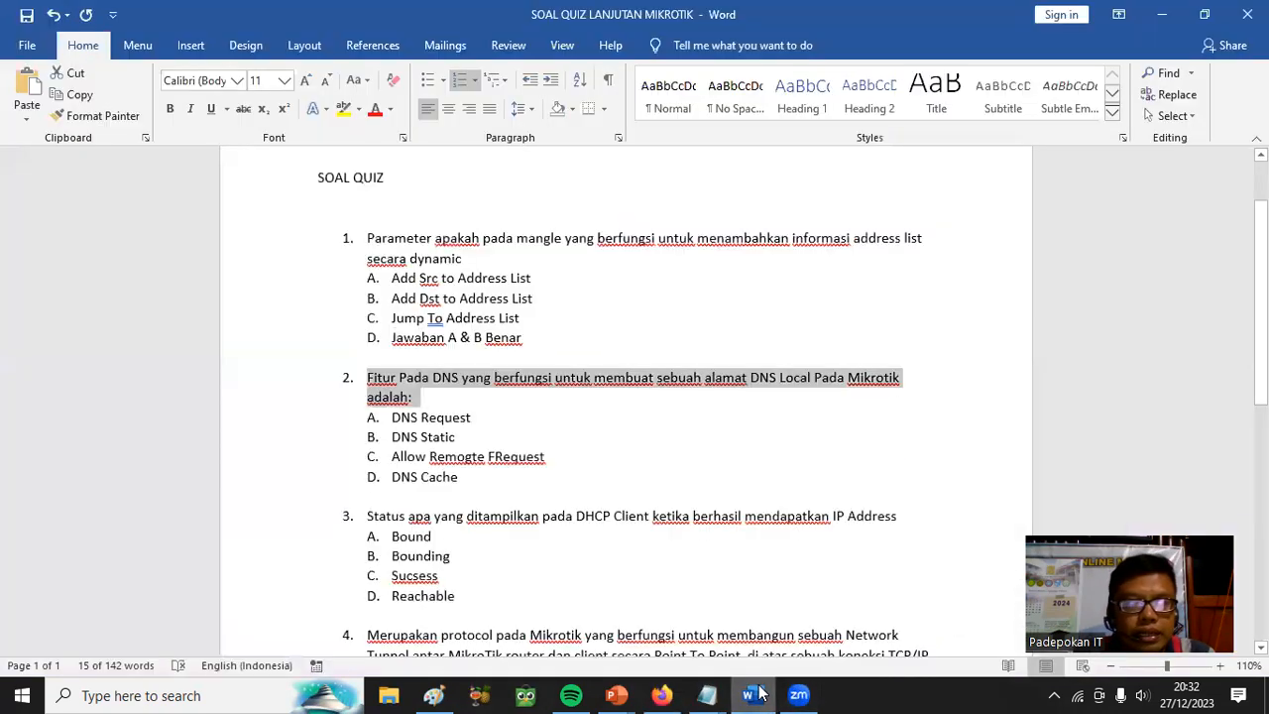
pyautogui.moveTo(391, 417); pyautogui.dragTo(478, 420)
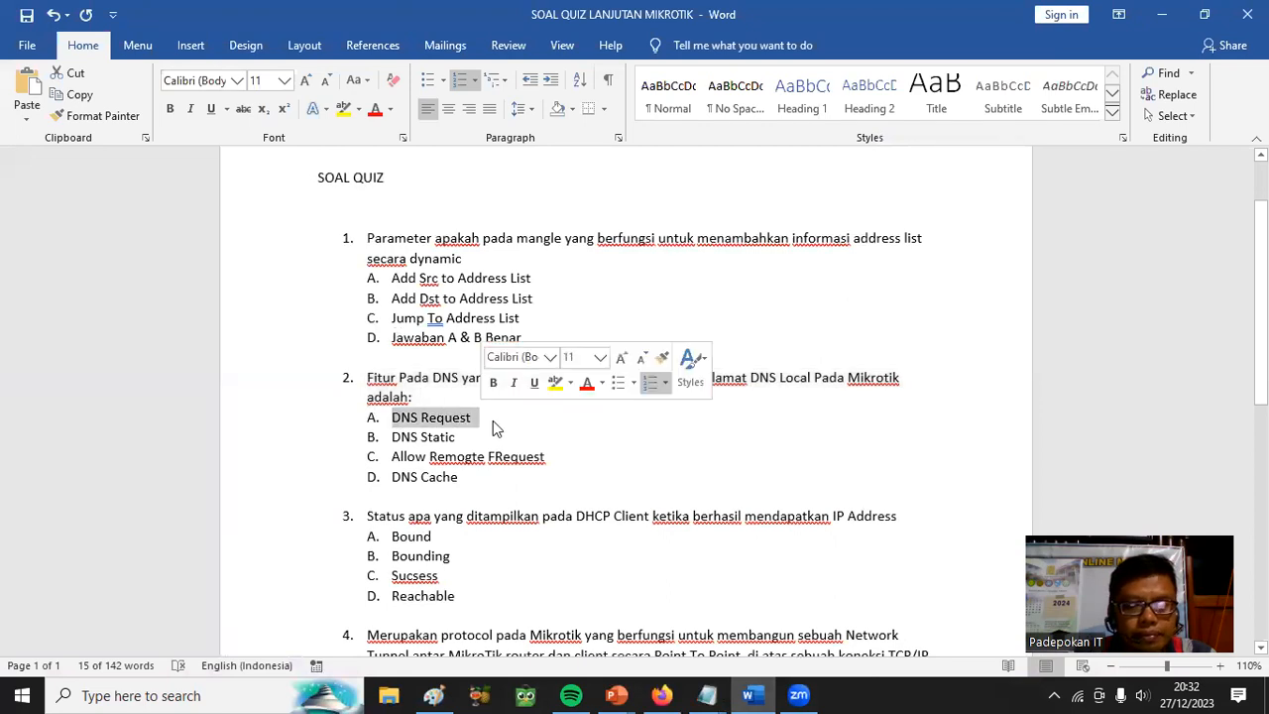
pyautogui.click(1166, 15)
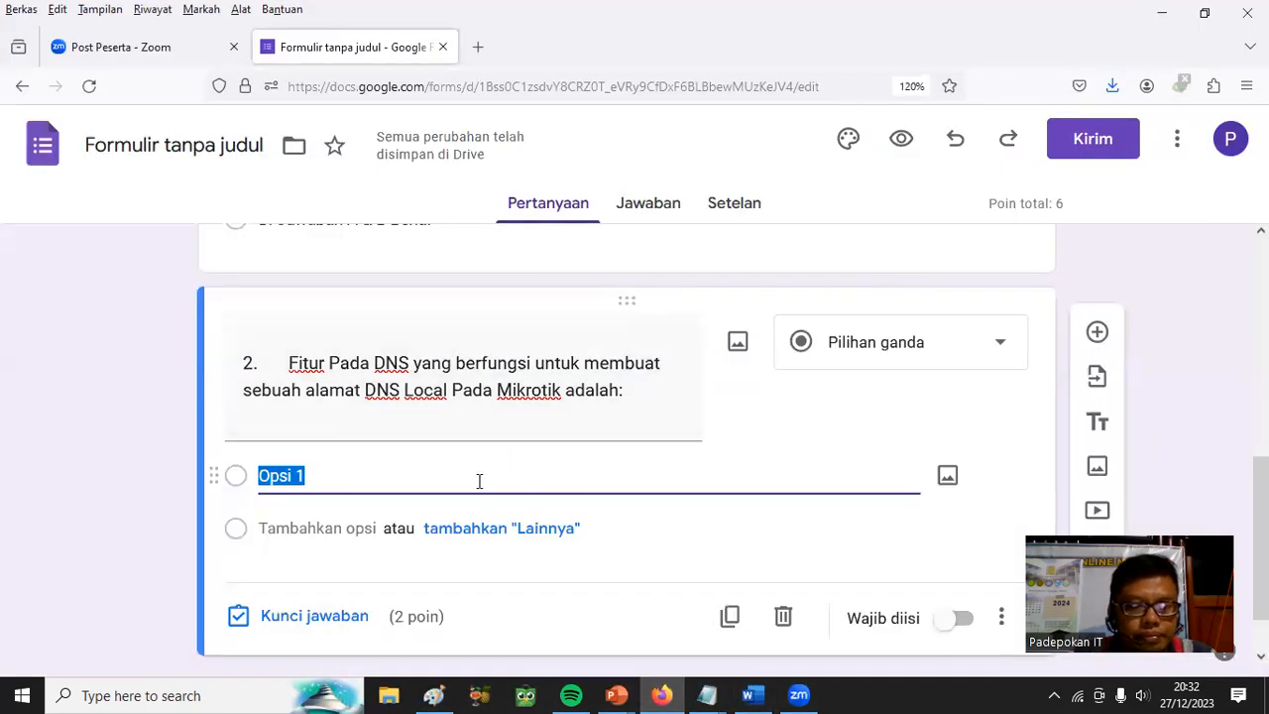
pyautogui.write('A.\tDNS Request')
# Add a second option to question 2 and fill it with "B. DNS Static" copied from the Word document
pyautogui.click(340, 527)
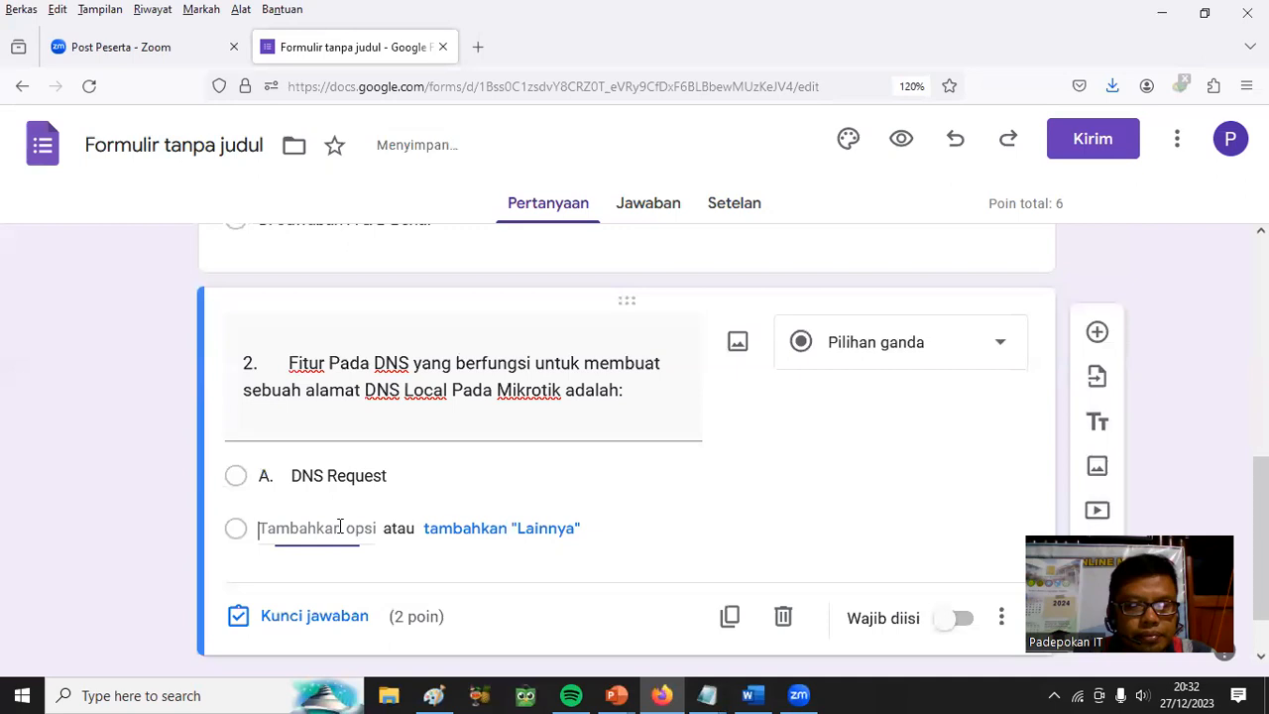
pyautogui.click(753, 694)
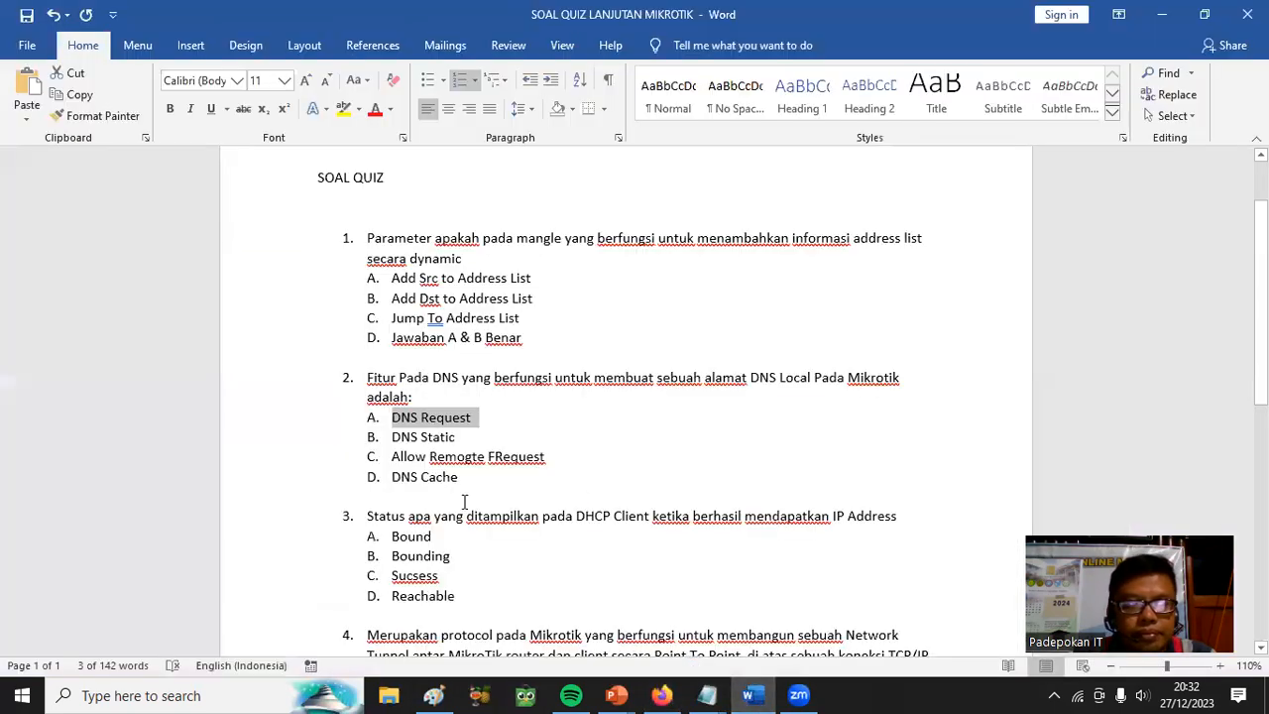
pyautogui.moveTo(459, 436); pyautogui.dragTo(391, 436)
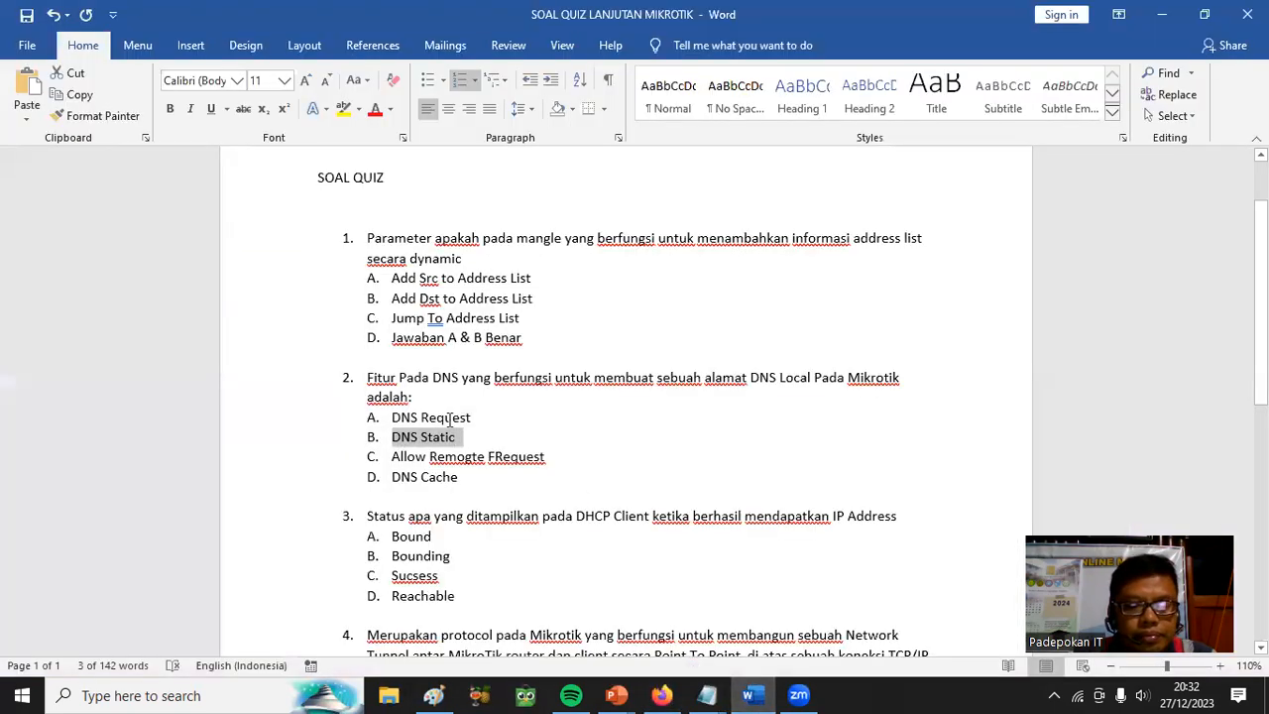
pyautogui.click(1165, 14)
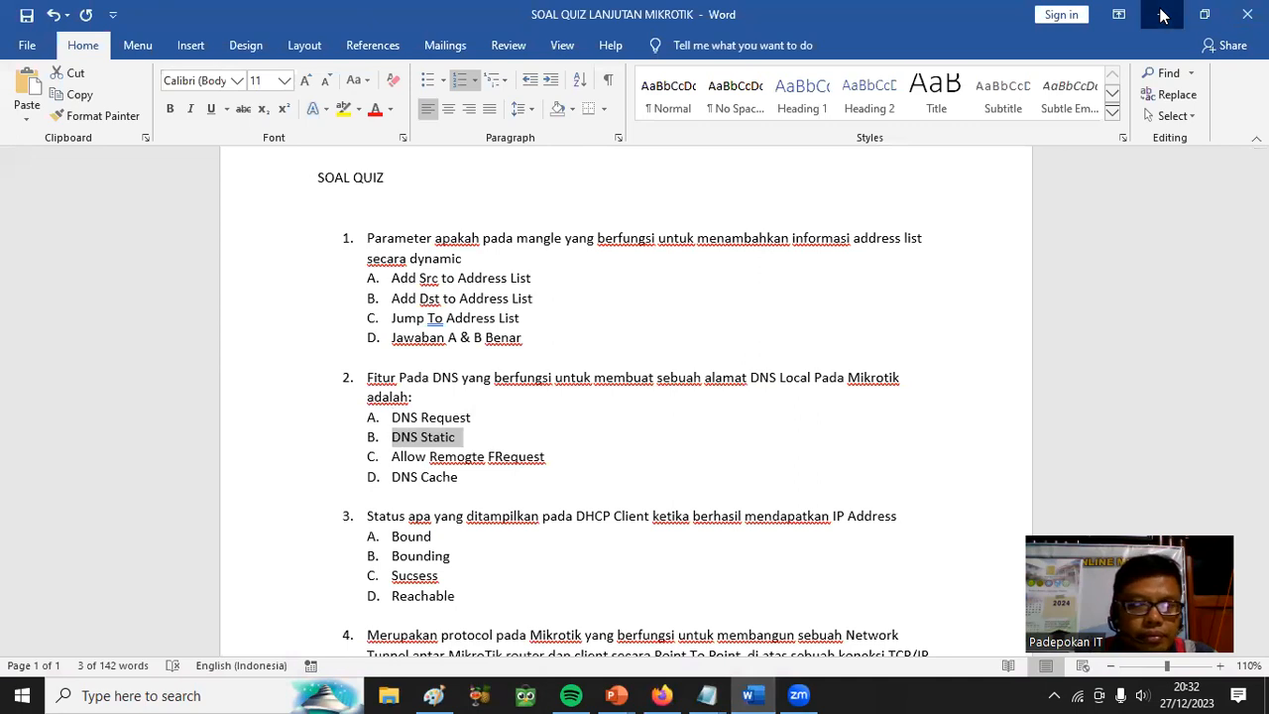
pyautogui.write('B.\tDNS Static')
# Add a third option to question 2 and fill it with "C. Allow Remogte FRequest" copied from the Word document
pyautogui.click(266, 582)
pyautogui.click(752, 695)
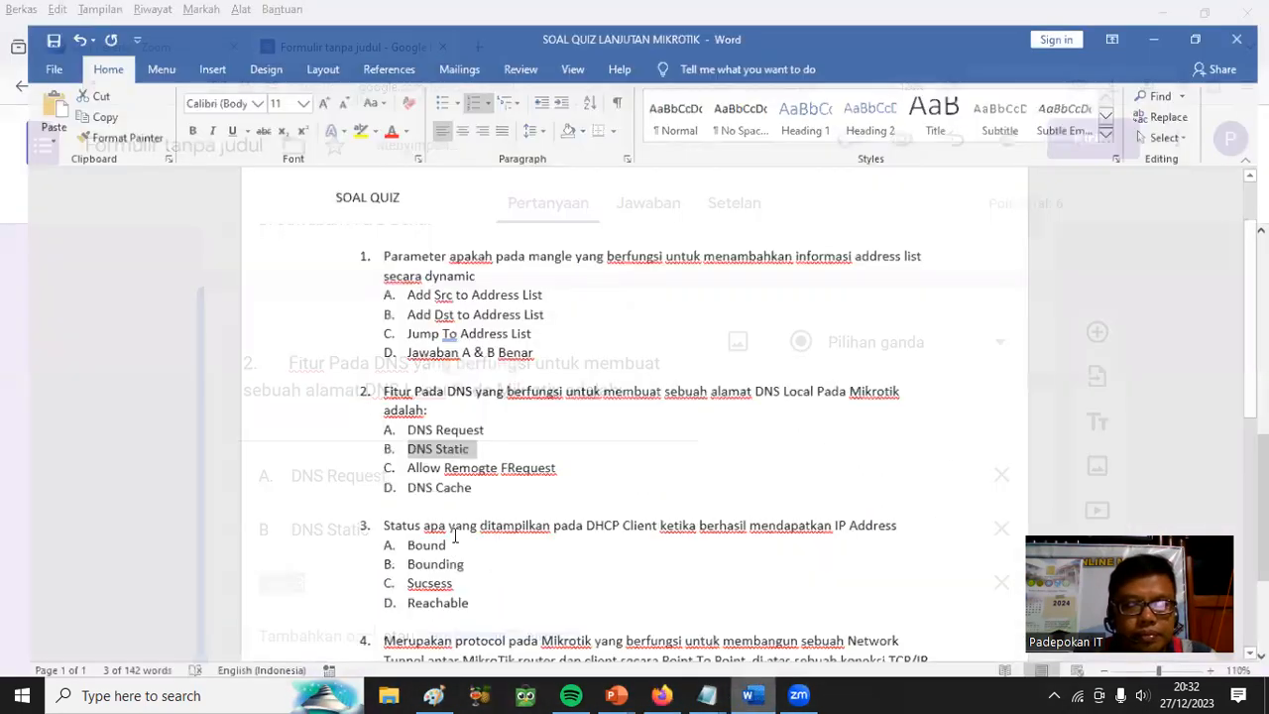
pyautogui.tripleClick(478, 456)
pyautogui.hotkey('ctrl', 'c')
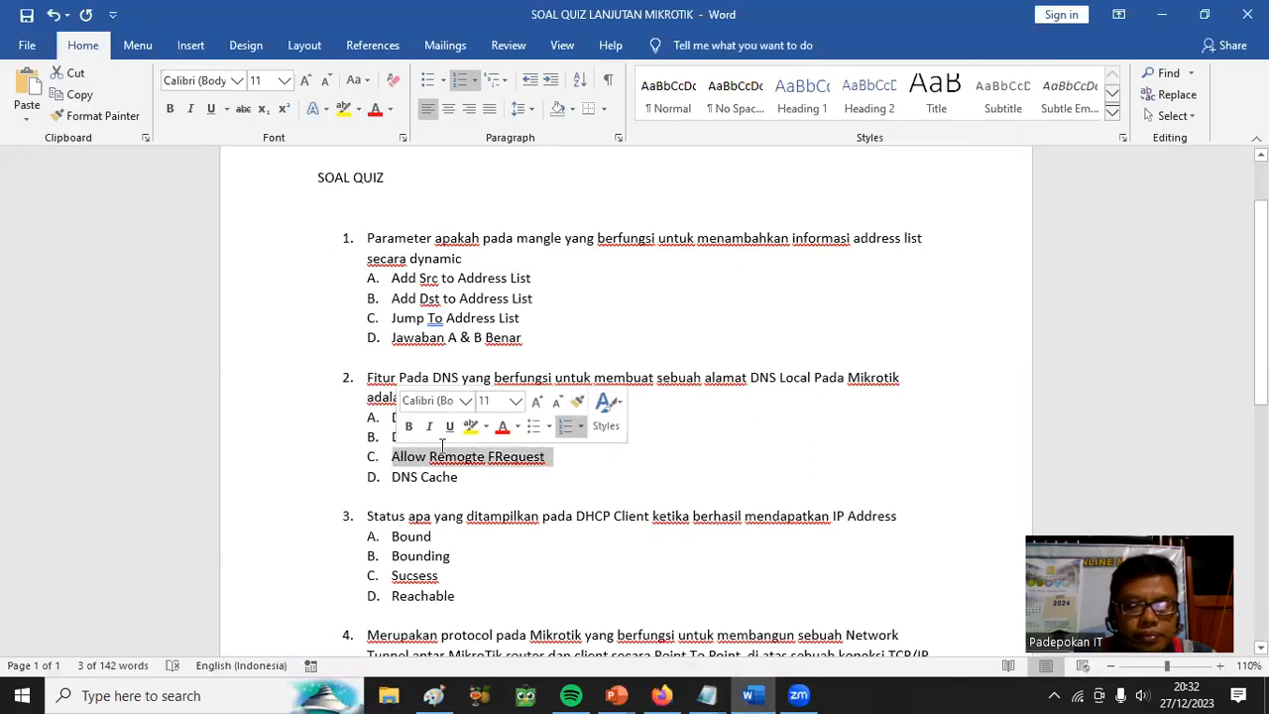
pyautogui.click(1162, 20)
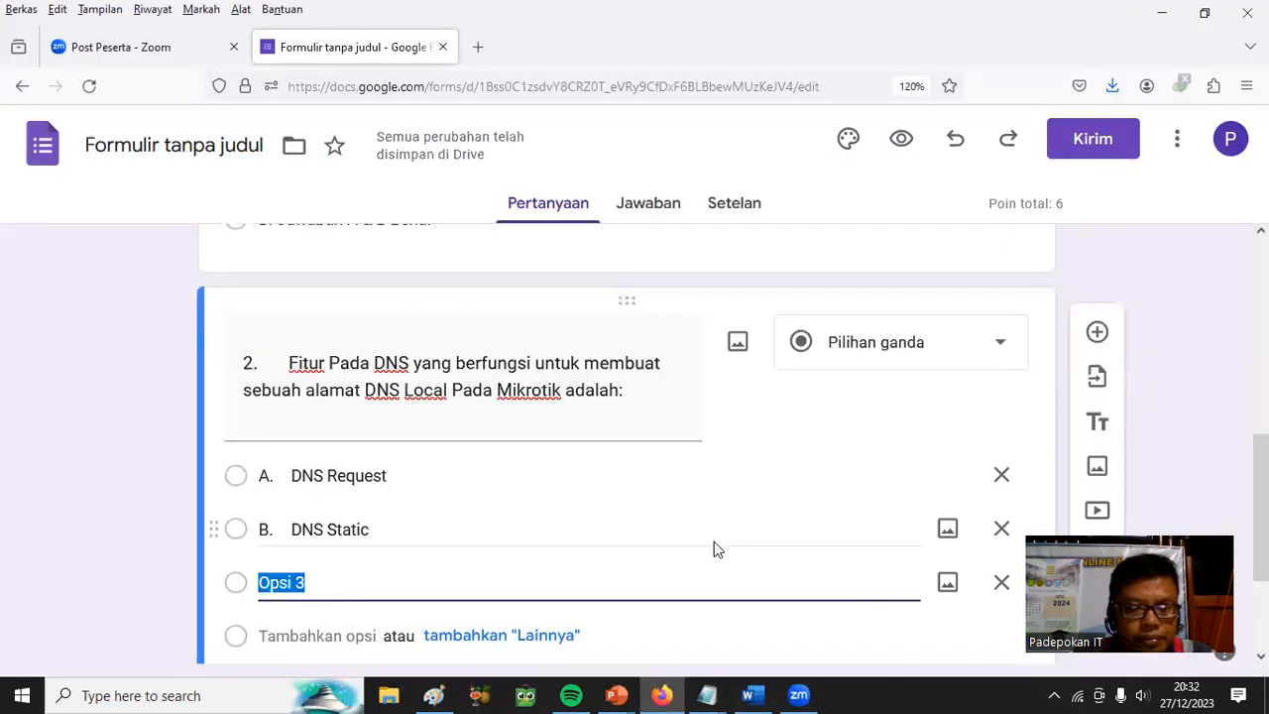
pyautogui.hotkey('ctrl', 'v')
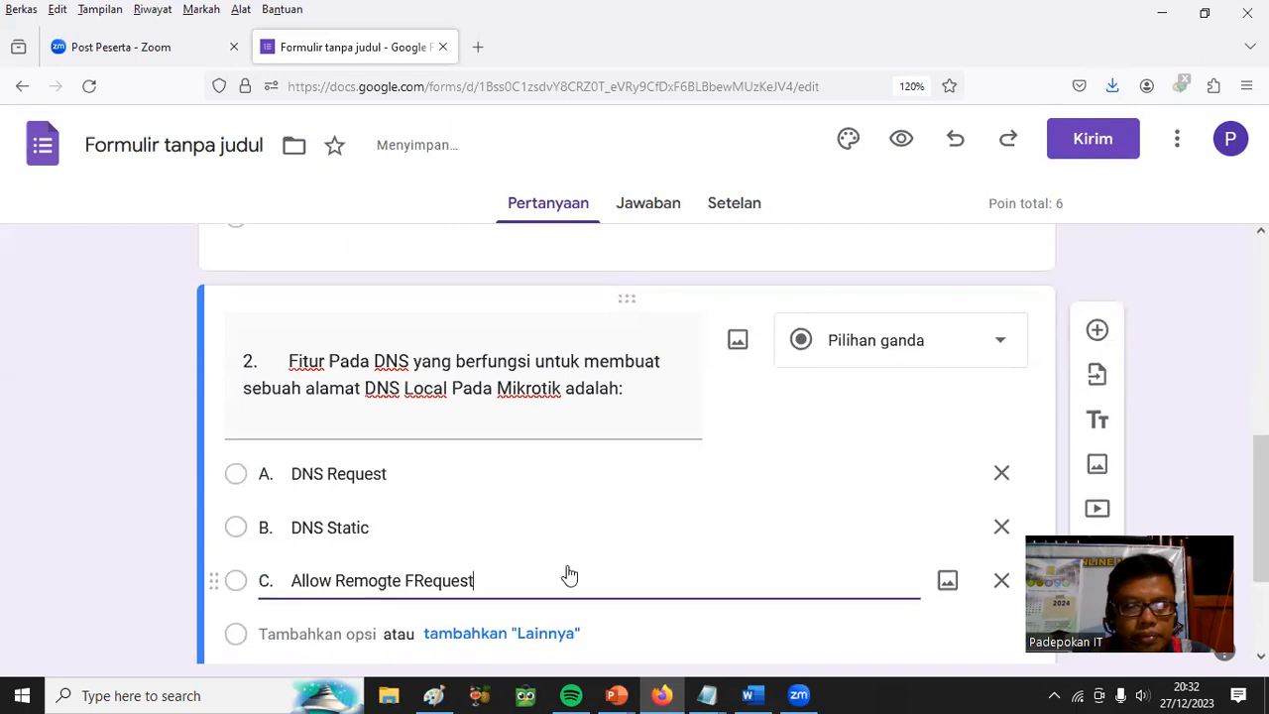
# Add a fourth option to question 2 and fill it with "D. DNS Cache" copied from the Word document
pyautogui.scroll(-1, 566, 574)
pyautogui.click(297, 525)
pyautogui.click(752, 695)
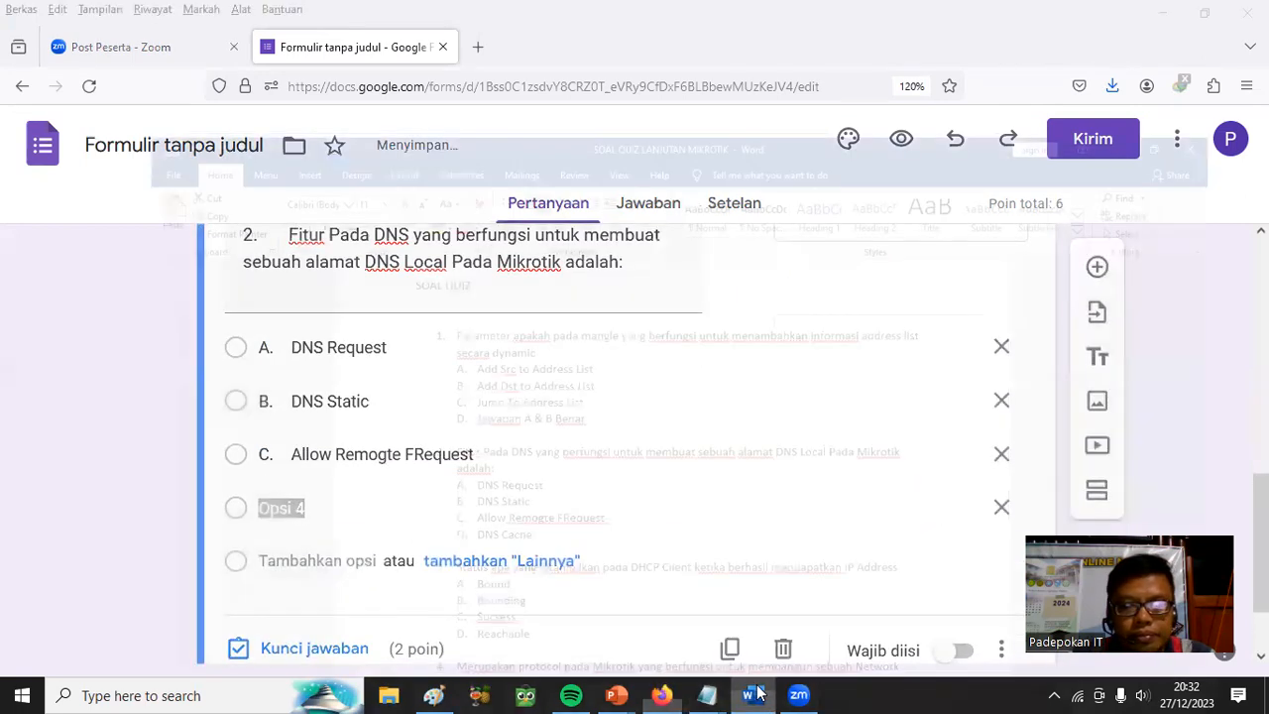
pyautogui.moveTo(504, 487); pyautogui.dragTo(395, 472)
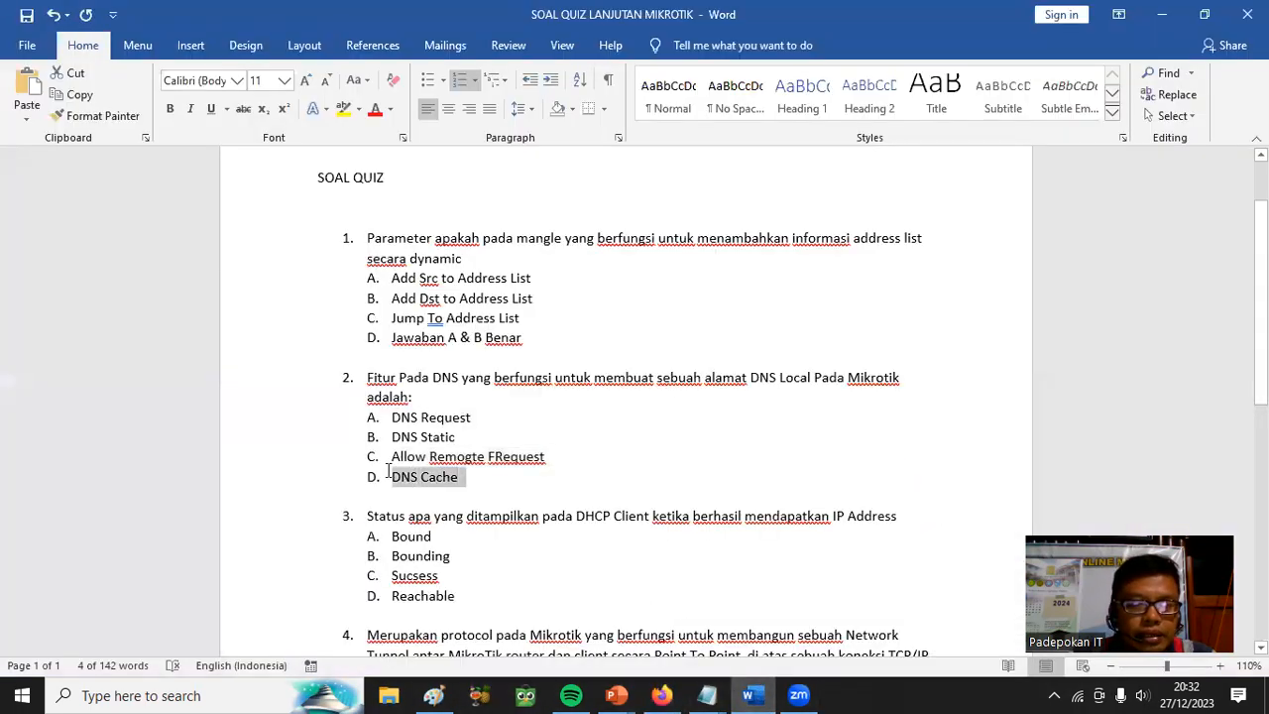
pyautogui.click(1160, 14)
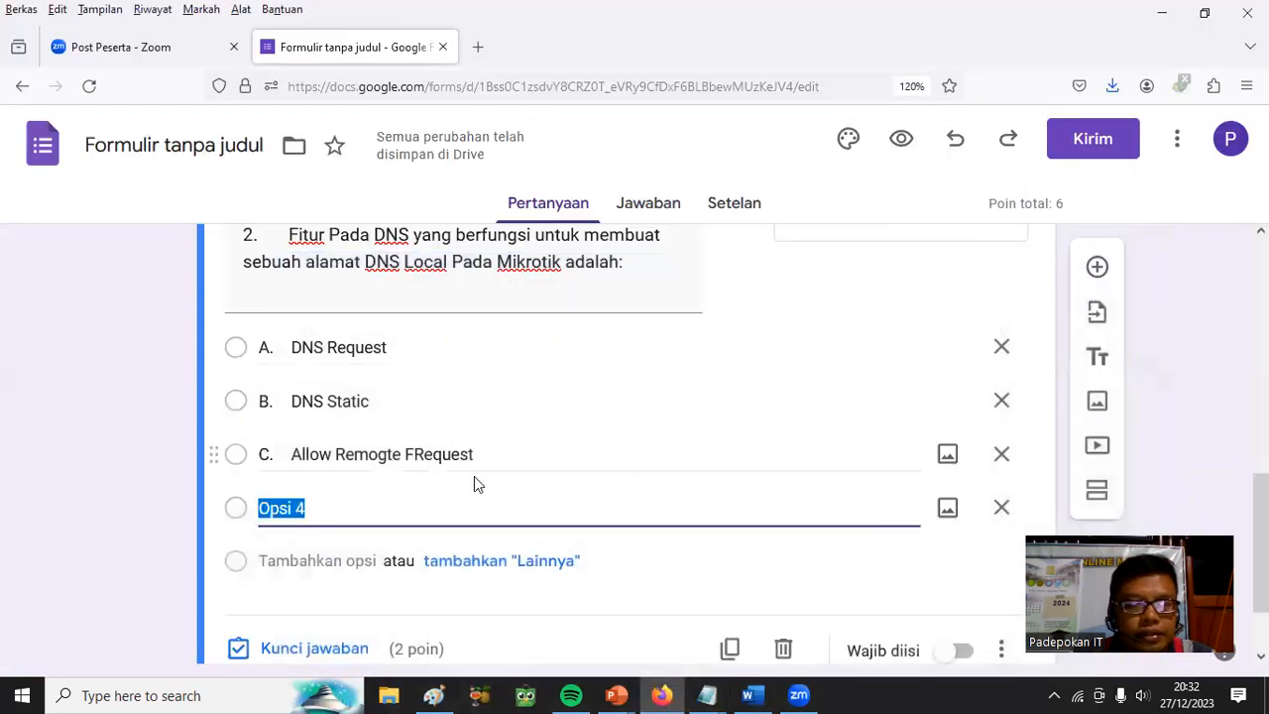
pyautogui.write('D. DNS Cache')
# Mark "B. DNS Static" as the correct answer in question 2's answer key and set the question's value to 2 points
pyautogui.scroll(-2, 549, 428)
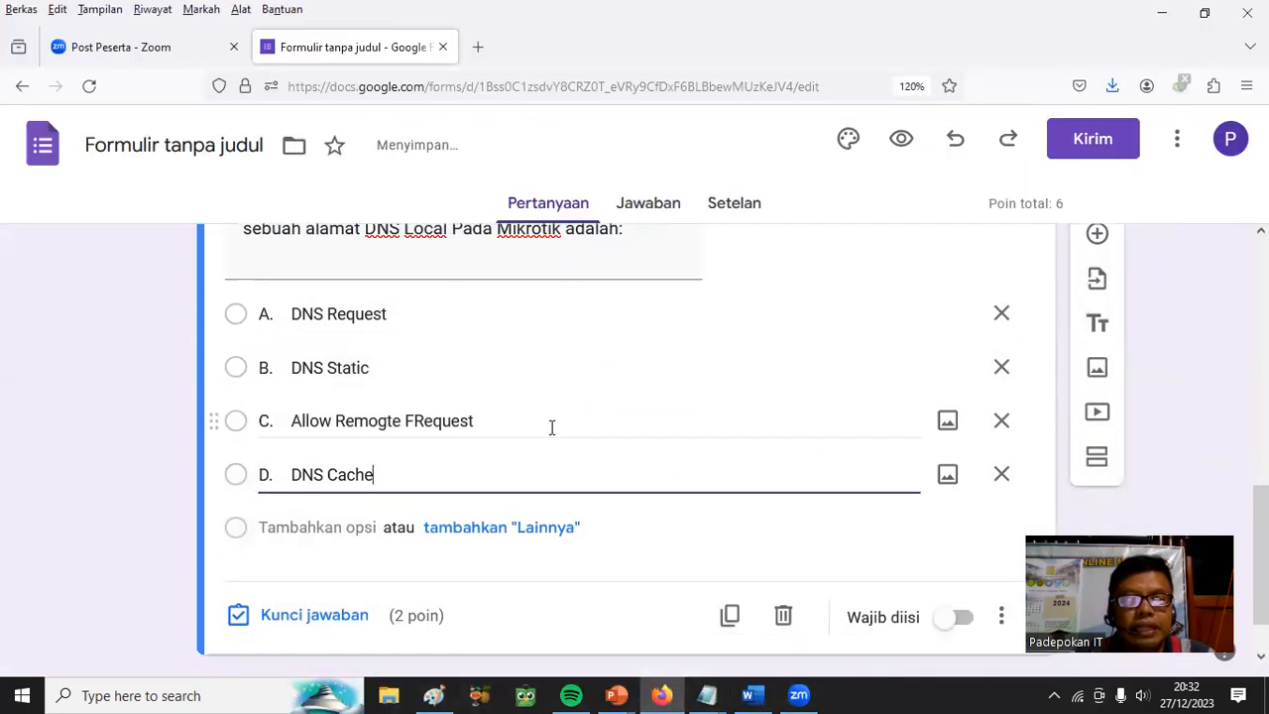
pyautogui.click(324, 555)
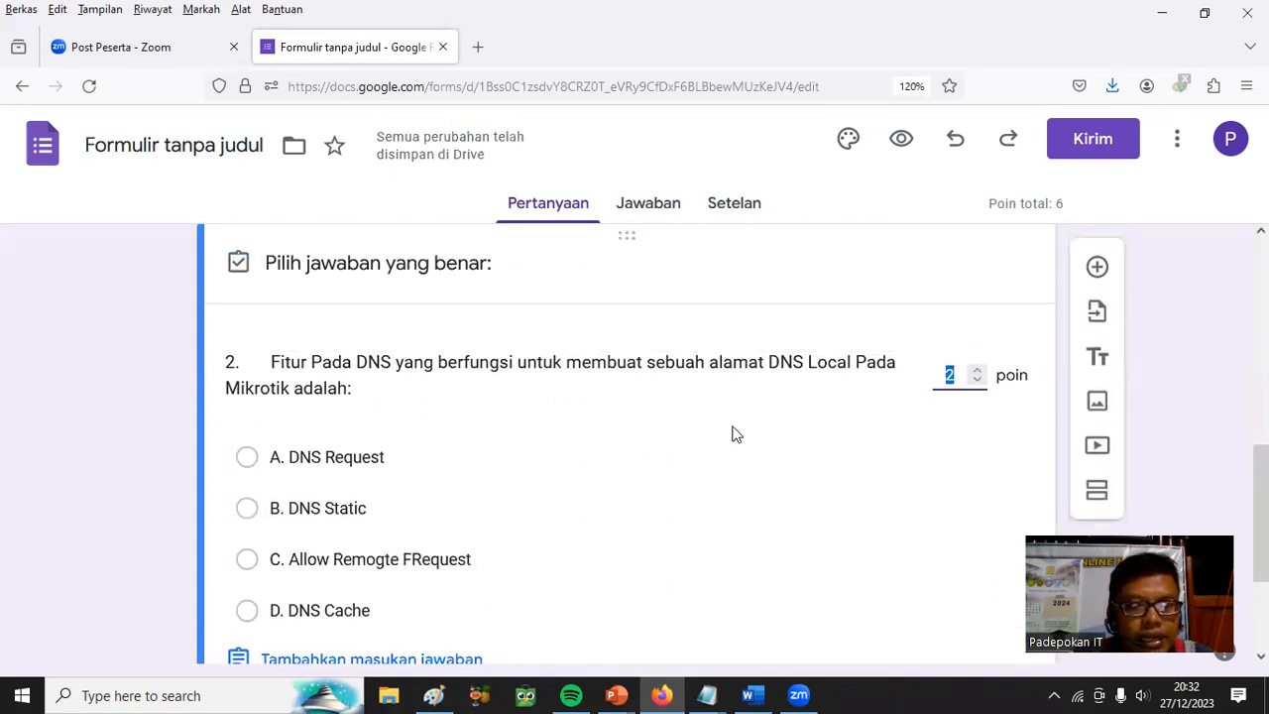
pyautogui.scroll(-2, 392, 465)
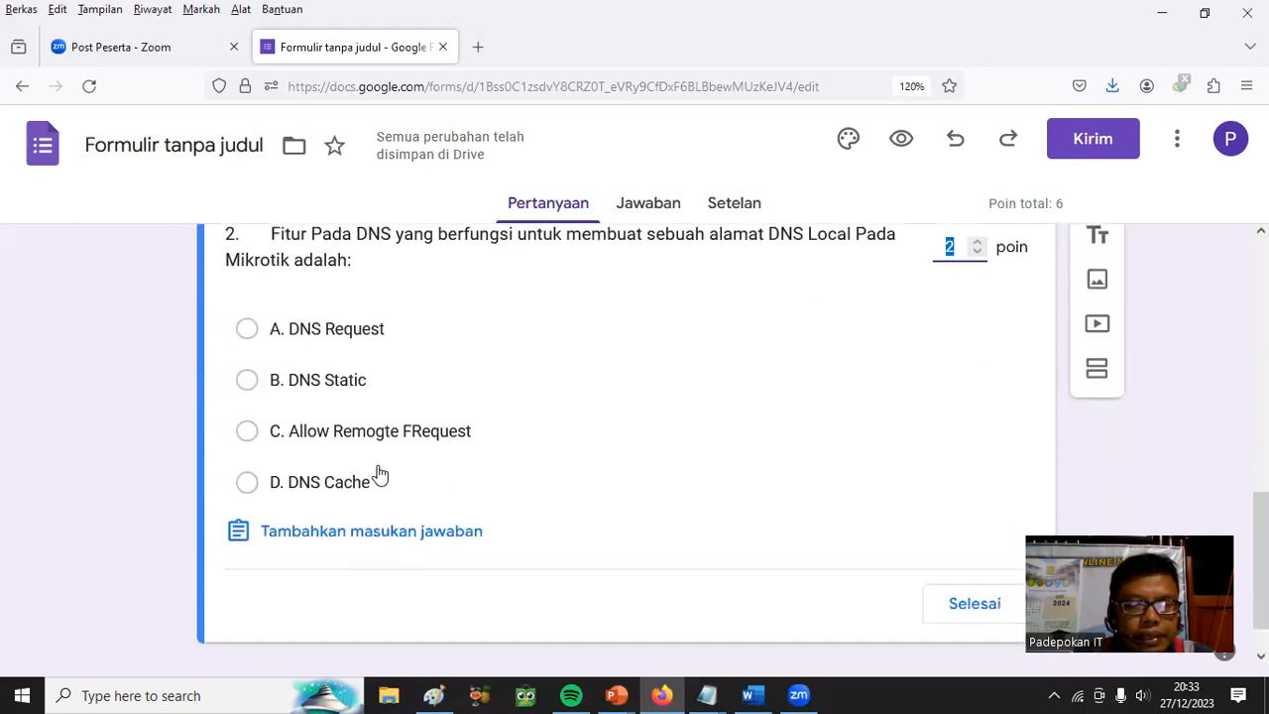
pyautogui.click(245, 385)
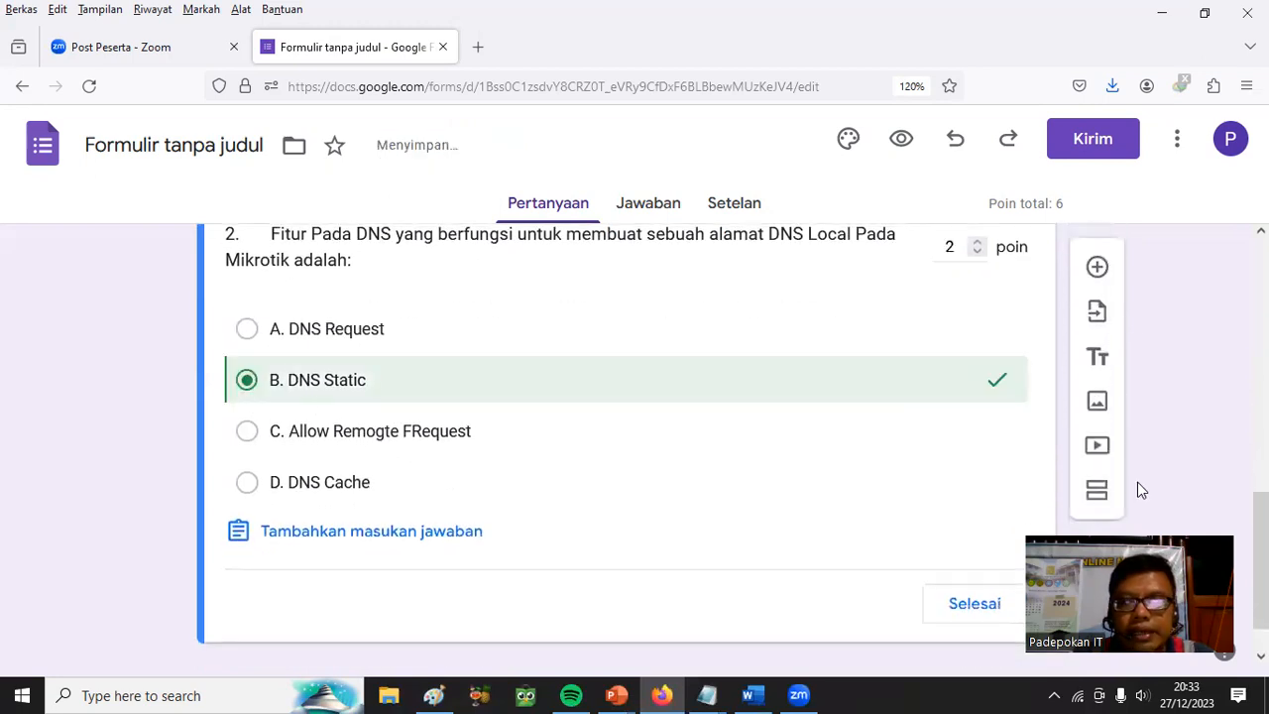
pyautogui.scroll(2, 954, 473)
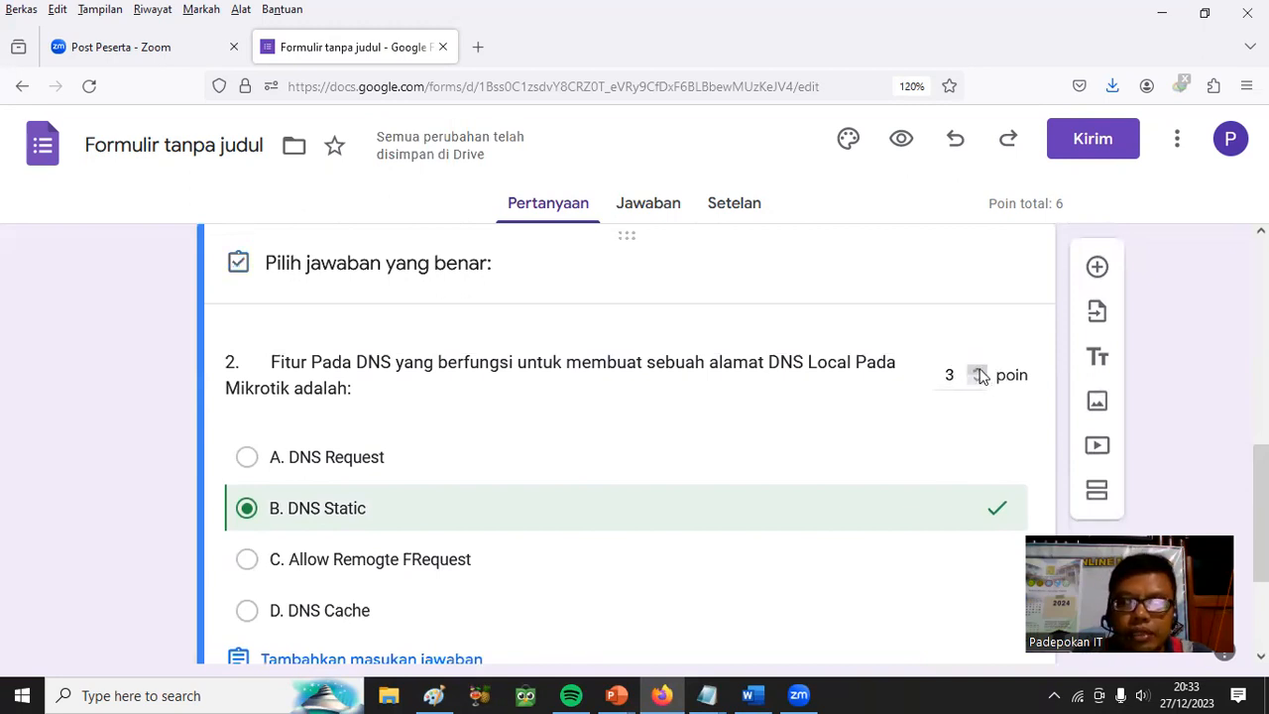
pyautogui.click(977, 382)
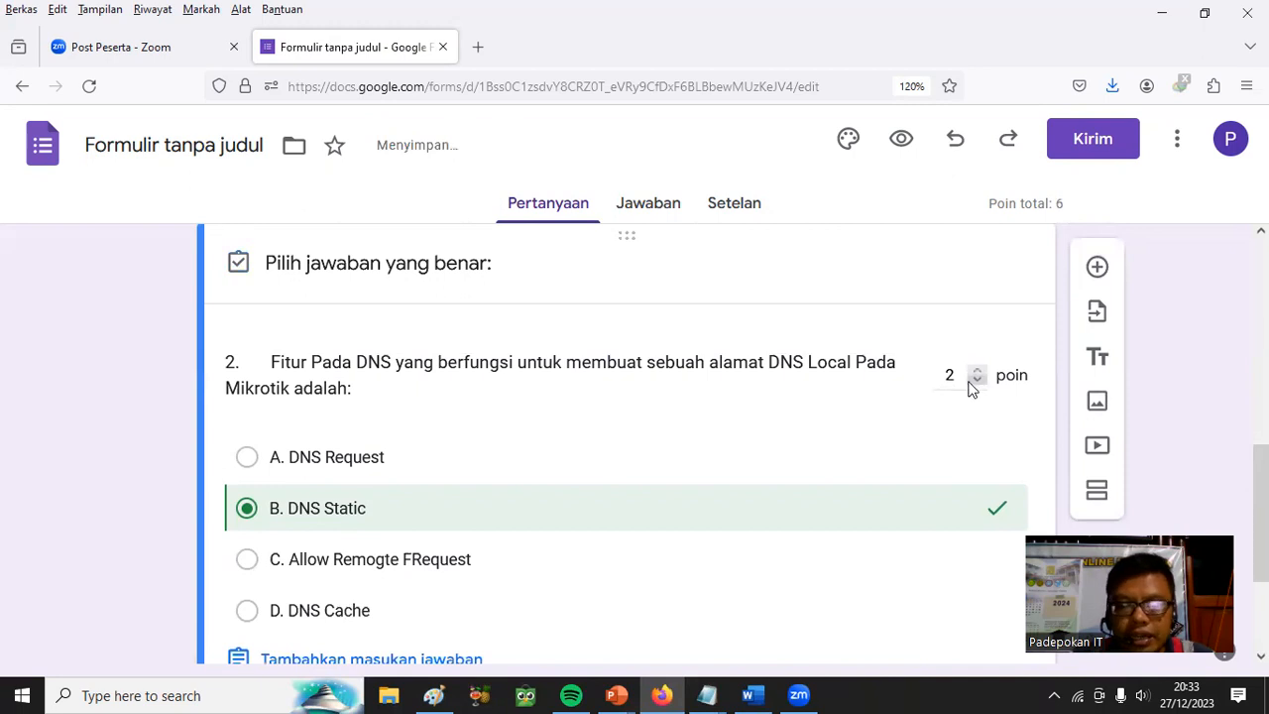
pyautogui.scroll(-3, 957, 424)
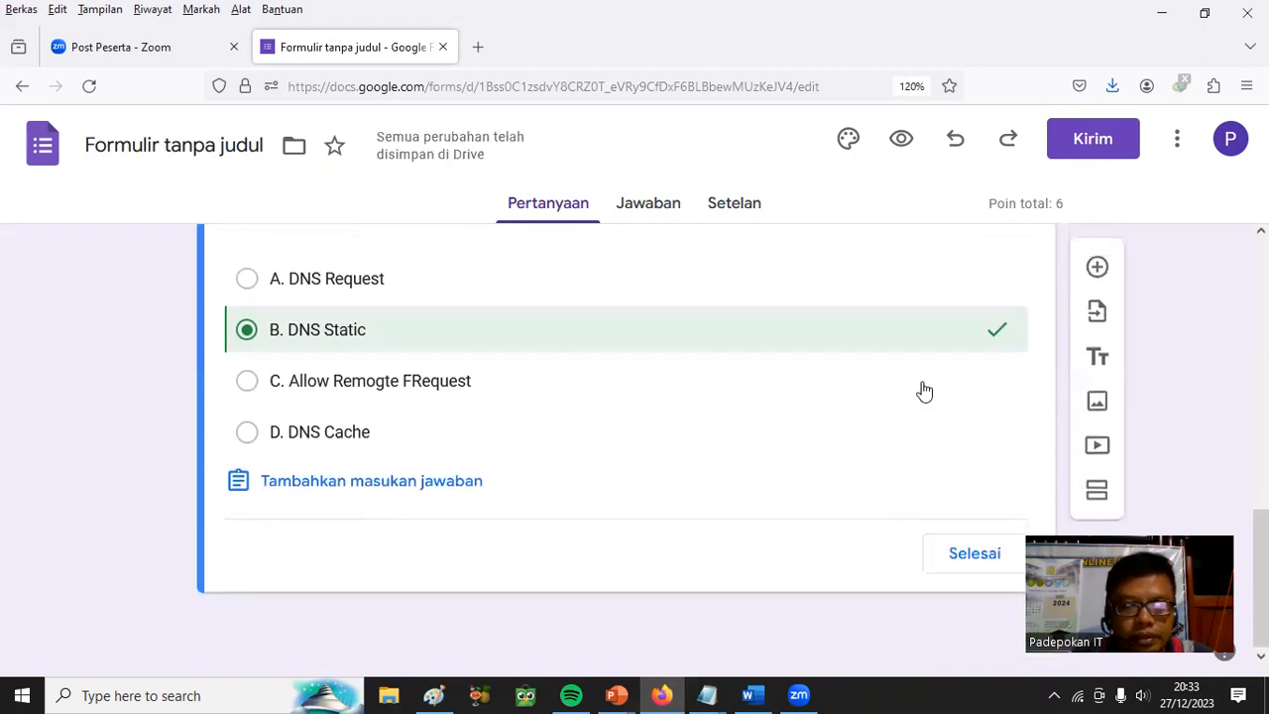
pyautogui.scroll(2, 925, 386)
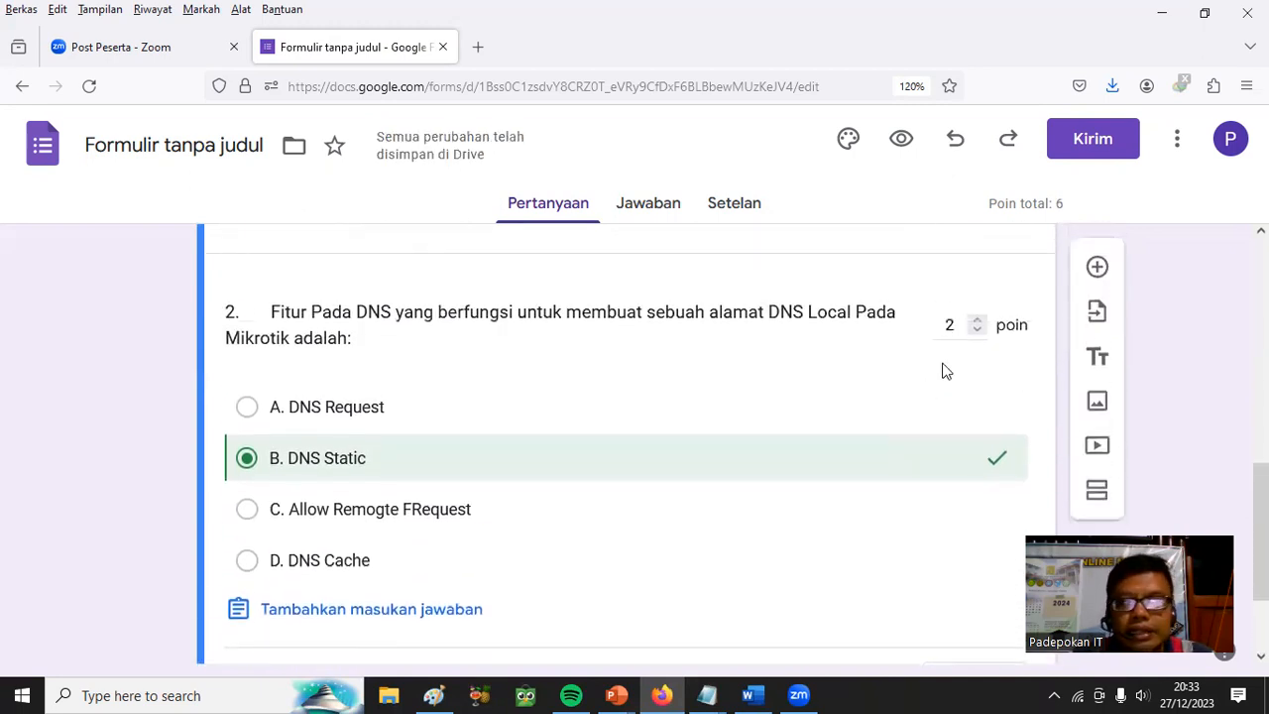
# Add a new question and fill its text with question 3 and its first option "Bound" copied from the Word document
pyautogui.click(1096, 267)
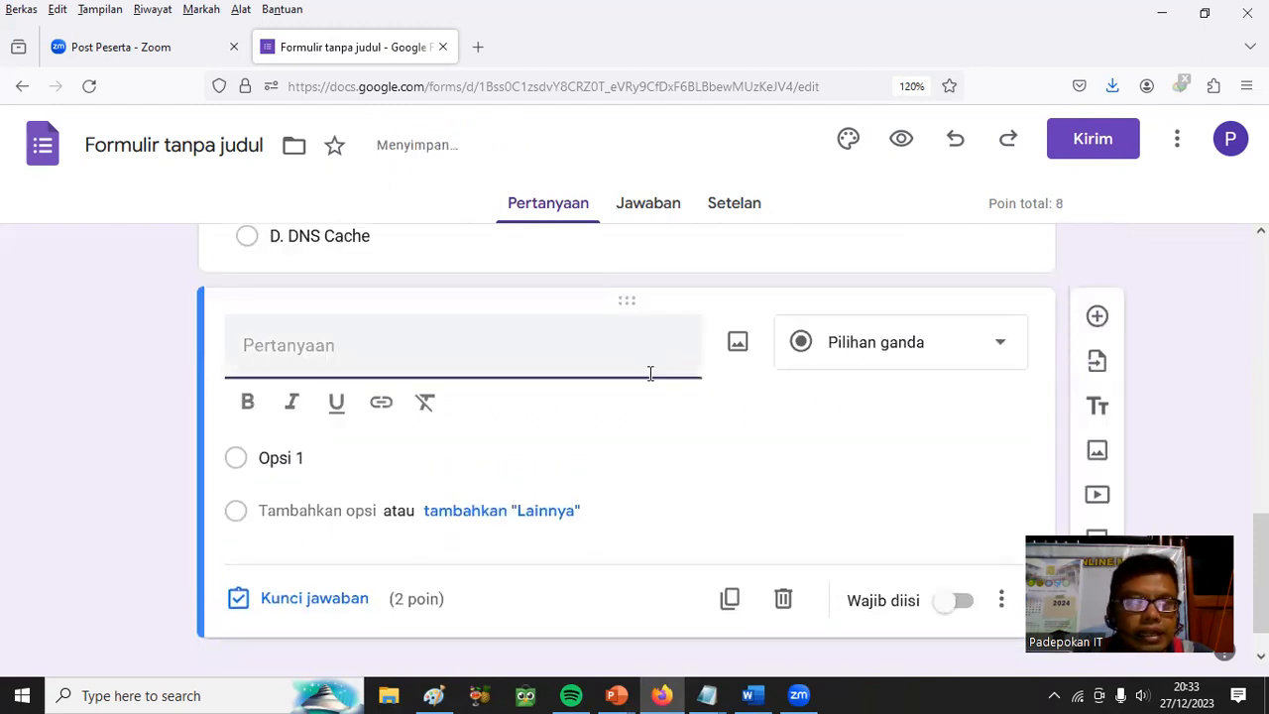
pyautogui.click(751, 695)
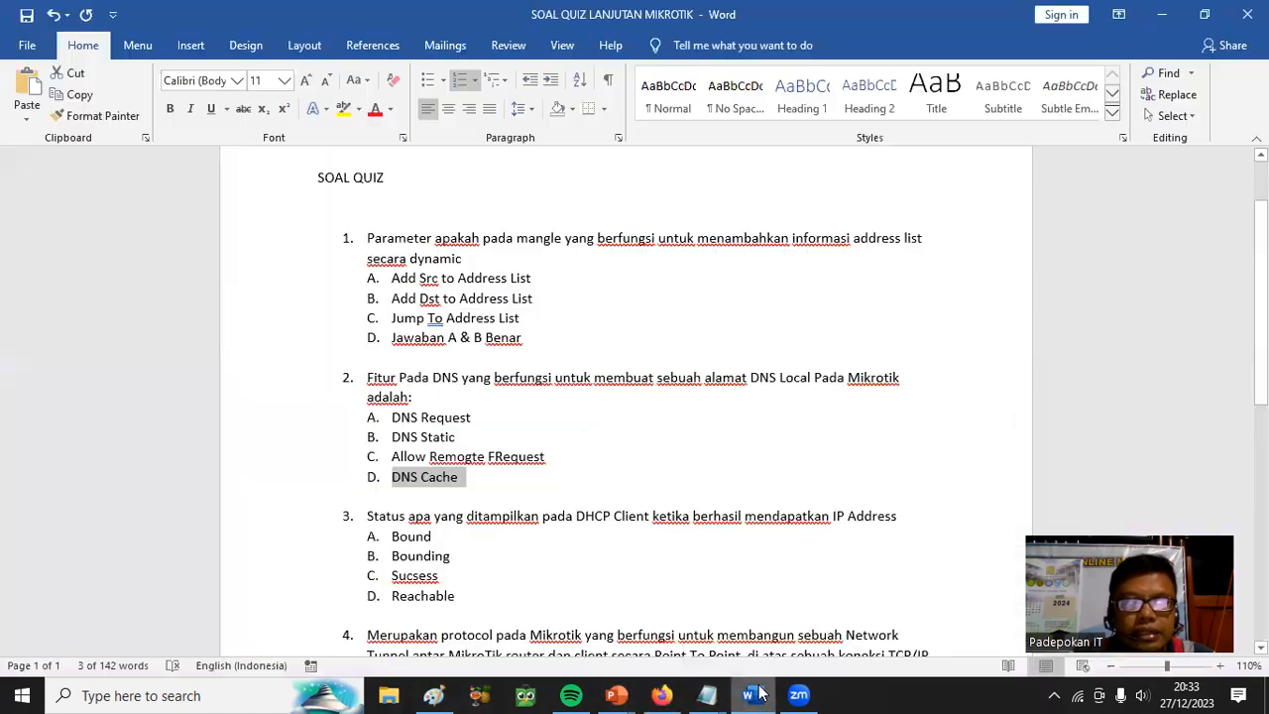
pyautogui.scroll(-2, 695, 431)
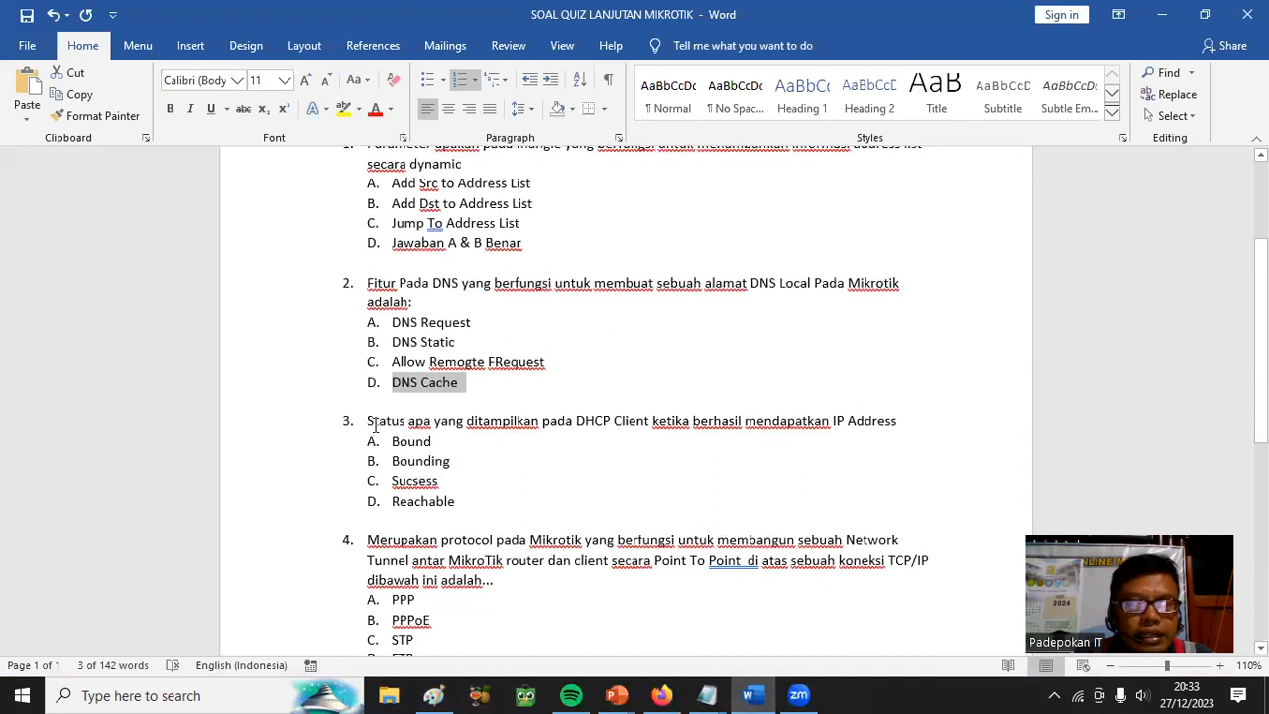
pyautogui.moveTo(367, 421); pyautogui.dragTo(992, 448)
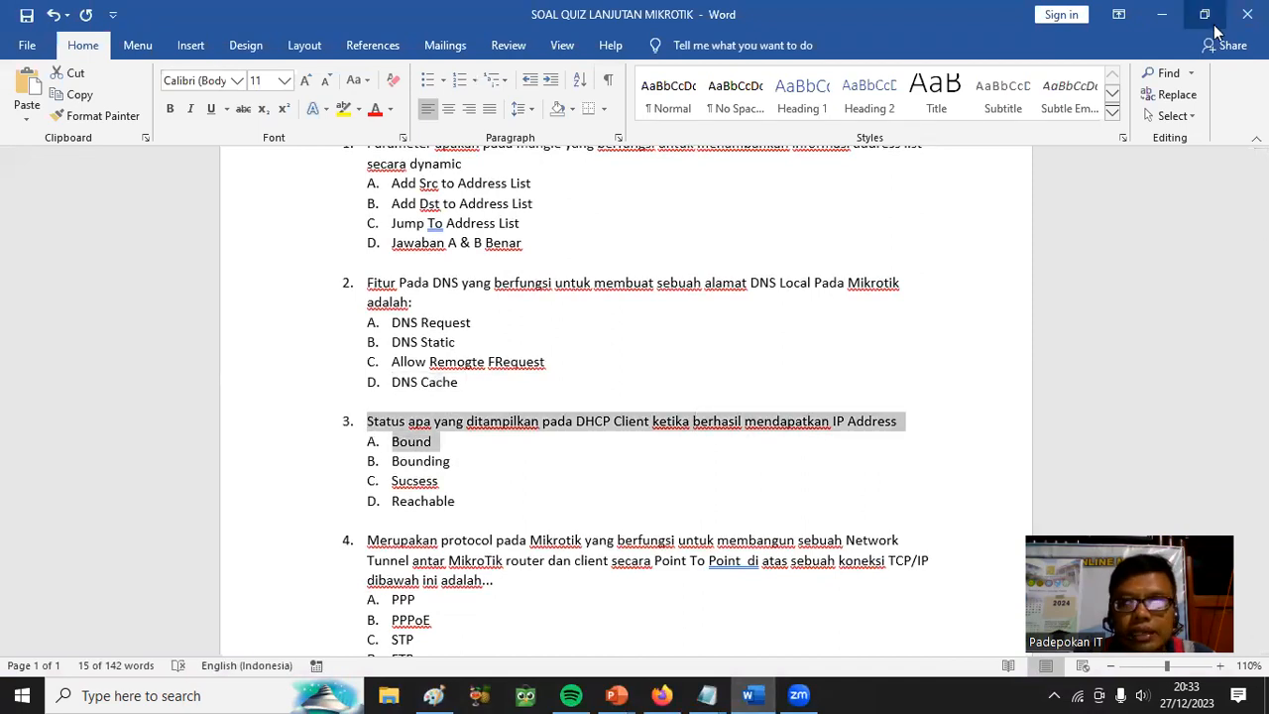
pyautogui.click(1161, 14)
pyautogui.write('1.\tStatus apa yang ditampilkan pada DHCP Client ketika berhasil mendapatkan IP Address  A.\tBound')
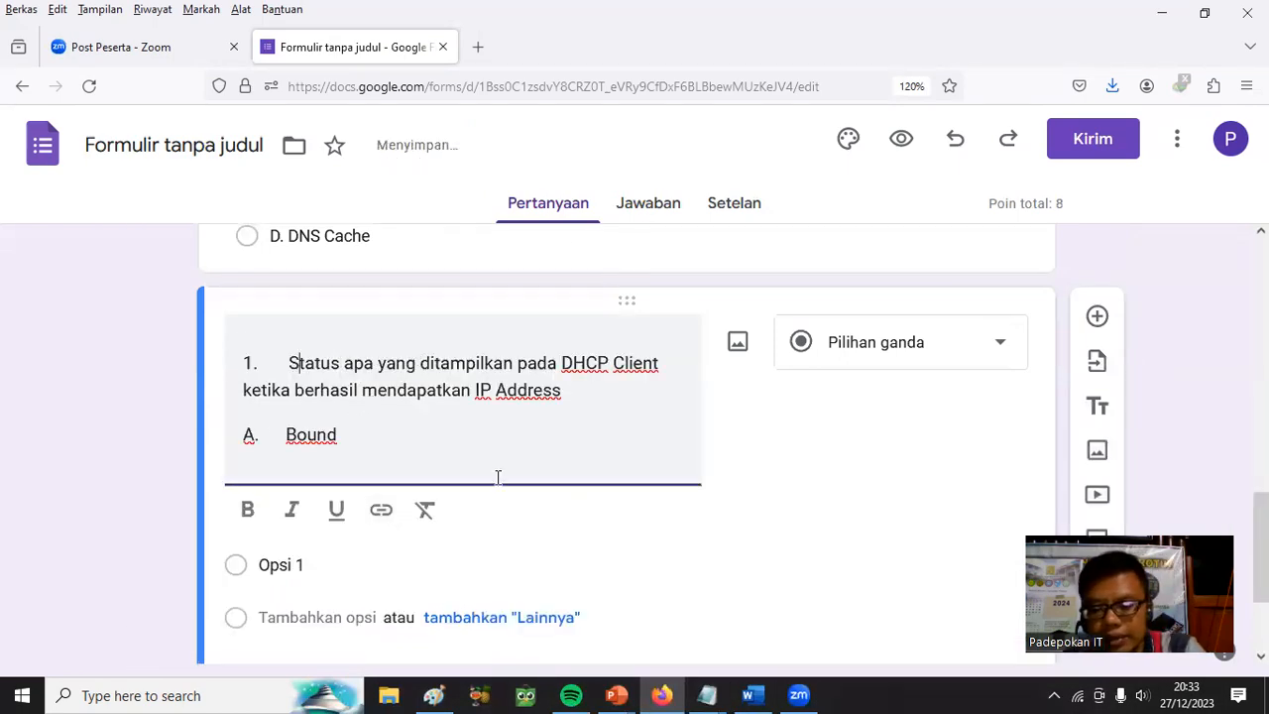
# Replace the number and spacing in front of the new question's text with "3."
pyautogui.press('BackSpace')
pyautogui.press('BackSpace')
pyautogui.press('BackSpace')
pyautogui.press('BackSpace')
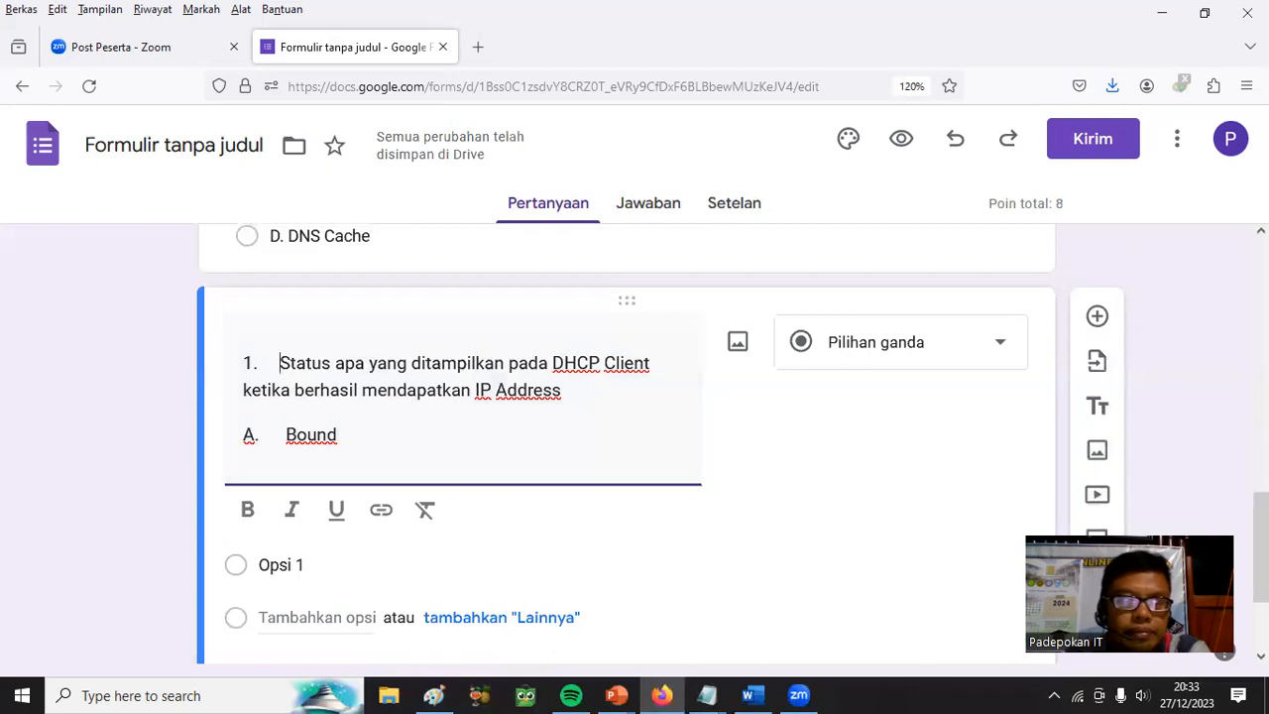
pyautogui.press('BackSpace')
pyautogui.press('BackSpace')
pyautogui.press('BackSpace')
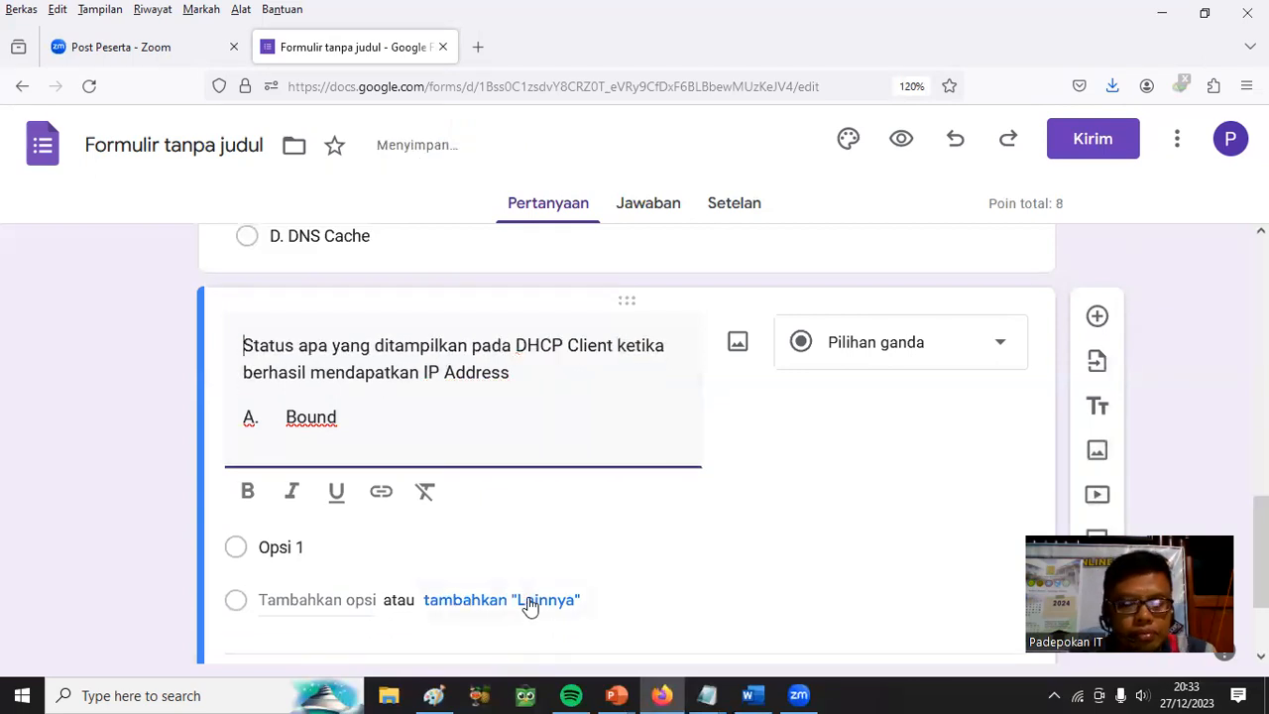
pyautogui.write('3.')
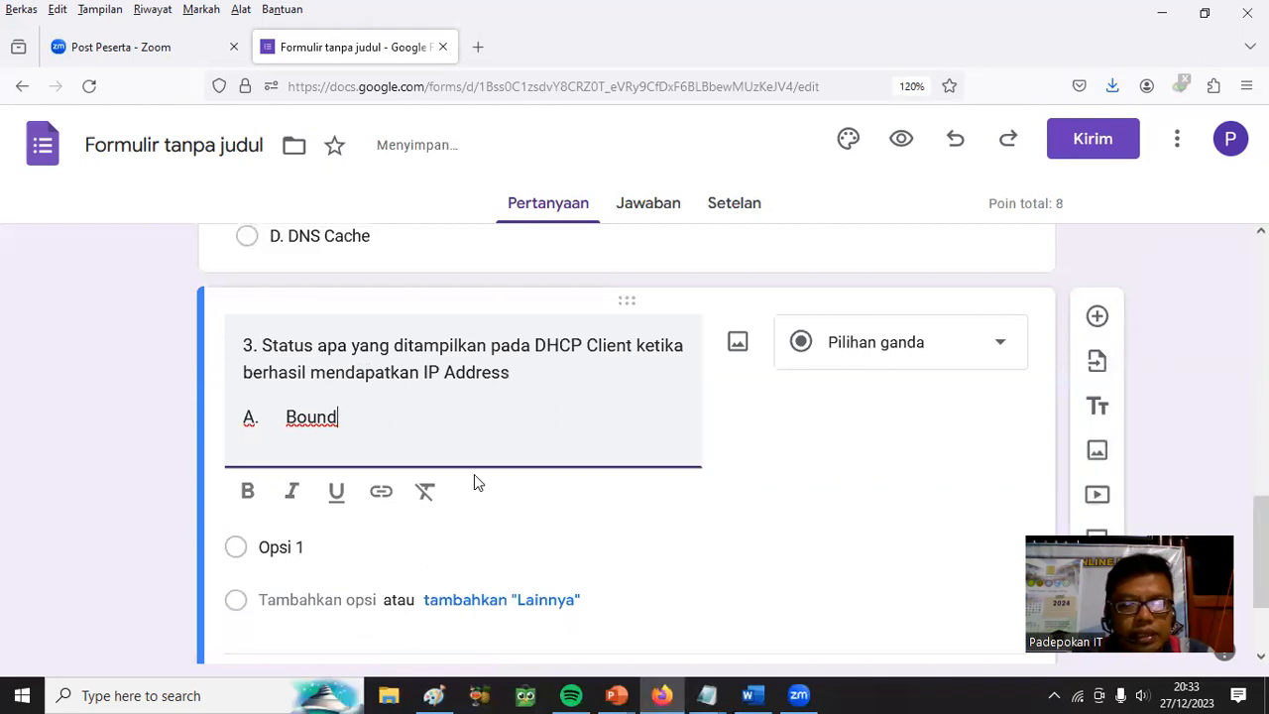
# Copy "Bounding" from the Word document and delete the "A. Bound" line from question 3's text
pyautogui.click(751, 693)
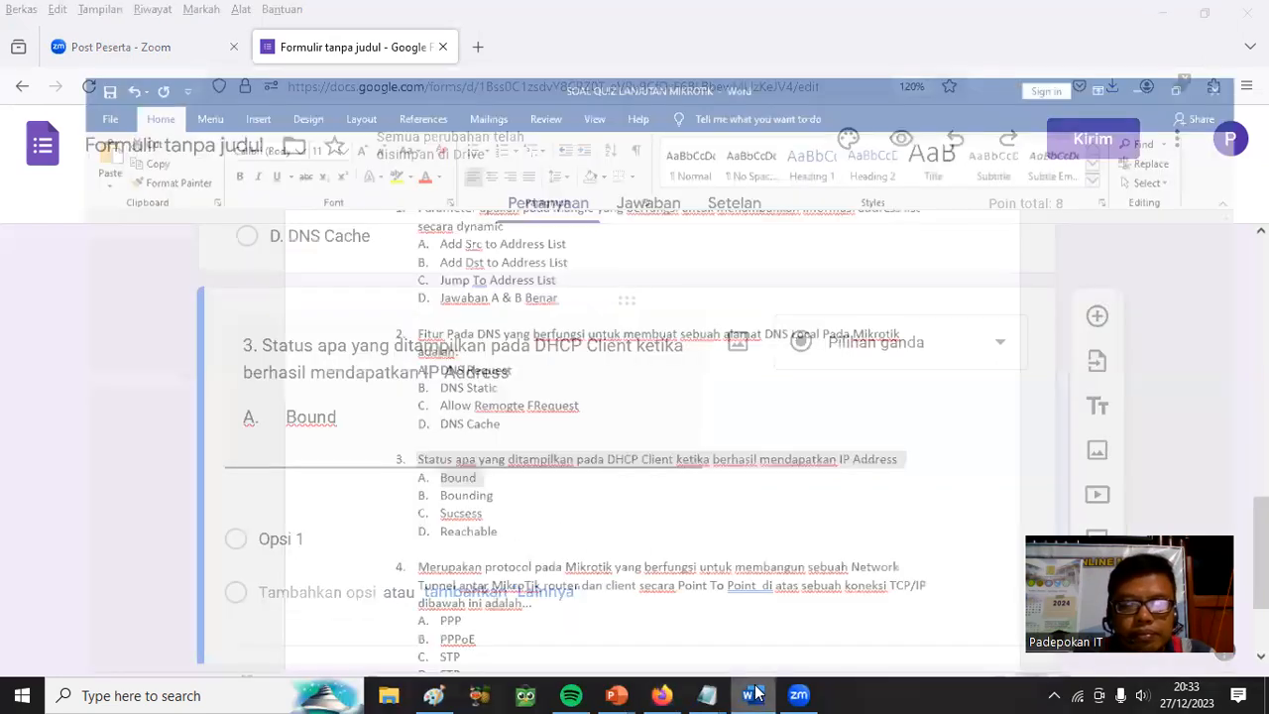
pyautogui.moveTo(458, 462); pyautogui.dragTo(390, 463)
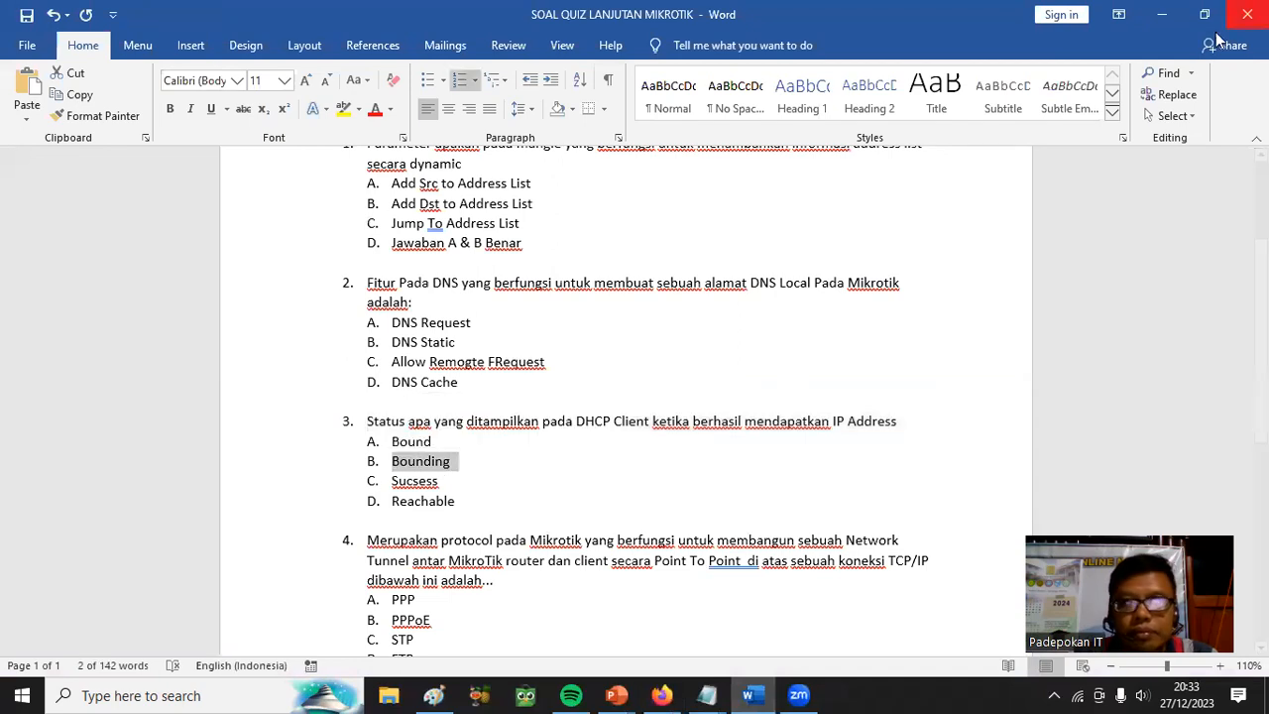
pyautogui.click(1162, 14)
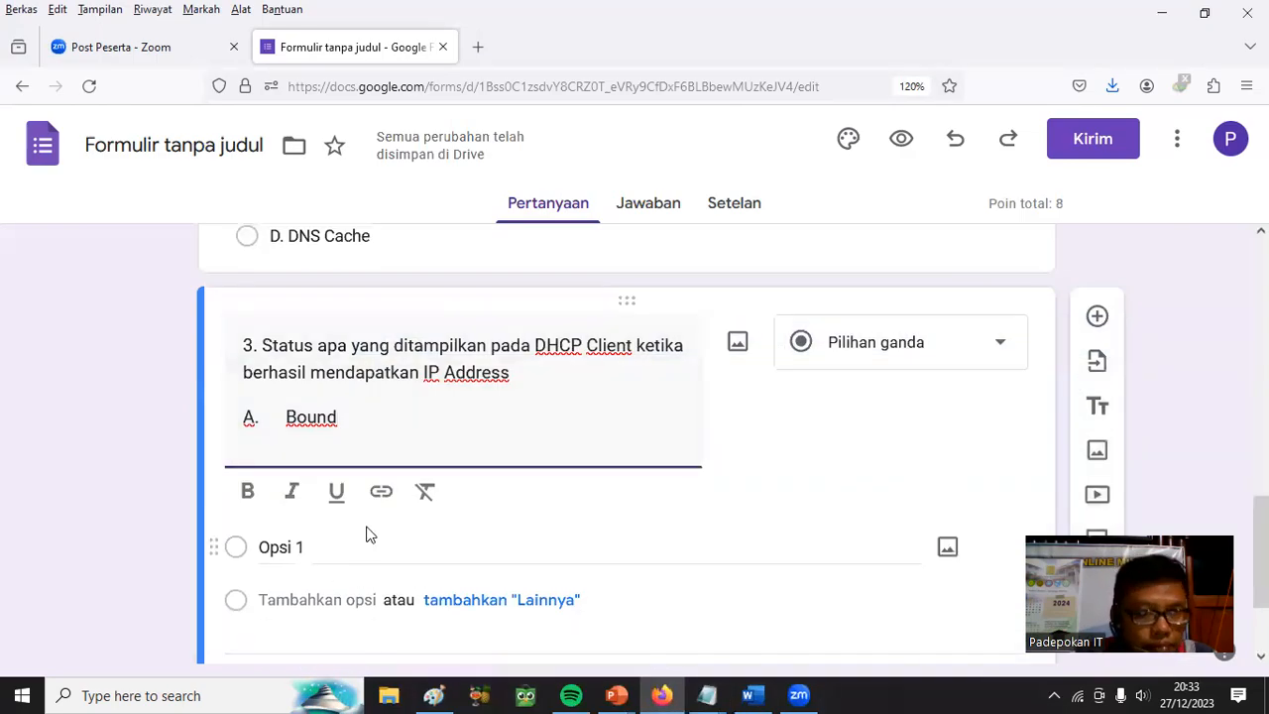
pyautogui.hotkey('ctrl', 'a')
pyautogui.press('BackSpace')
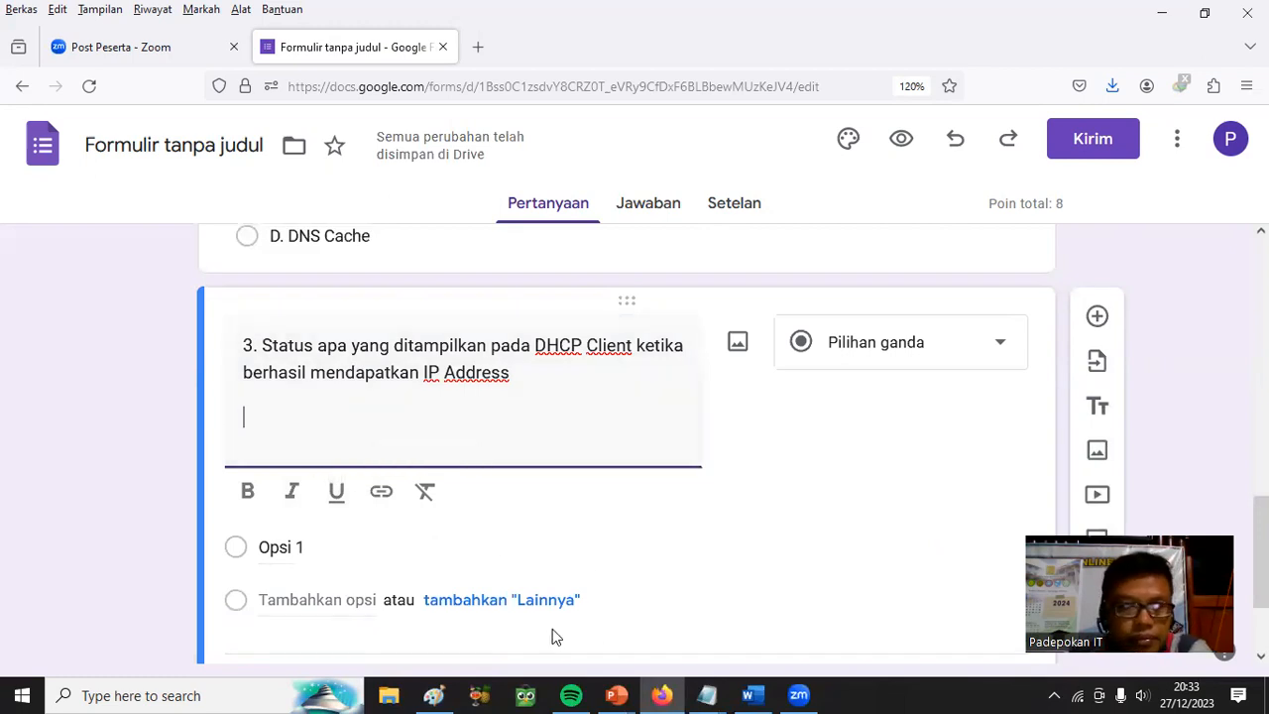
pyautogui.click(321, 534)
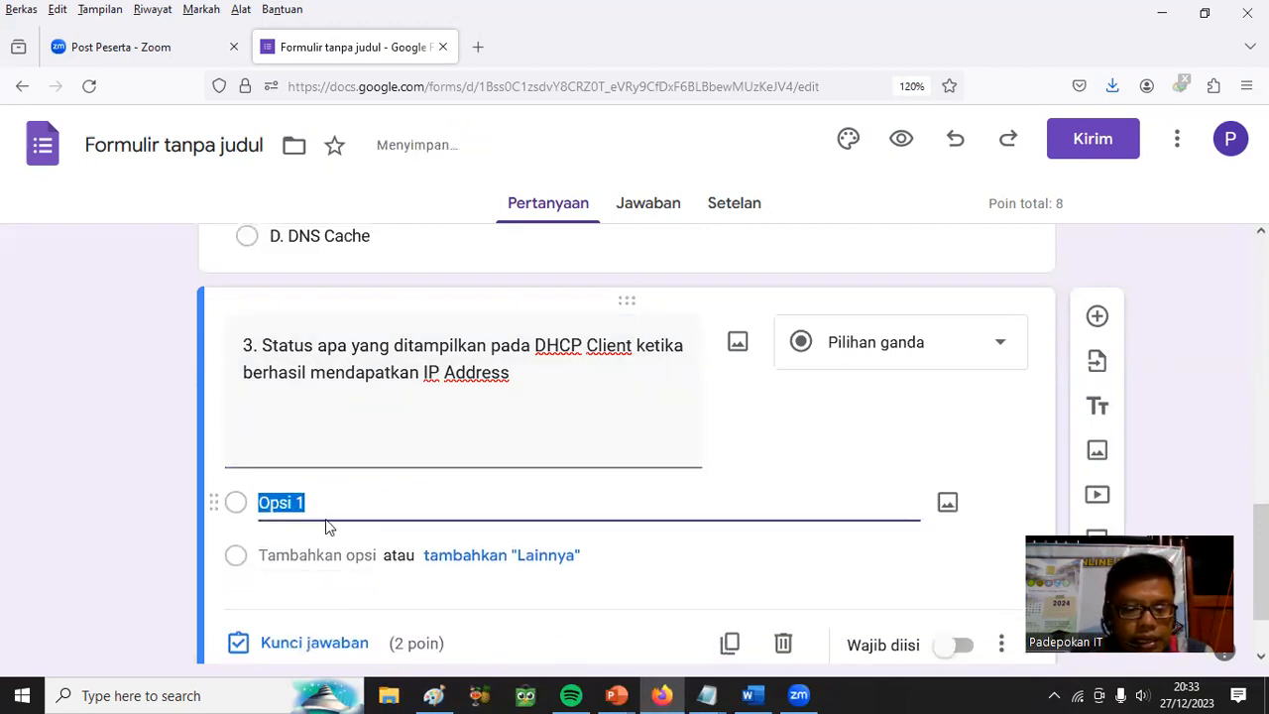
pyautogui.write('B.\tBounding')
pyautogui.moveTo(289, 506); pyautogui.dragTo(260, 502)
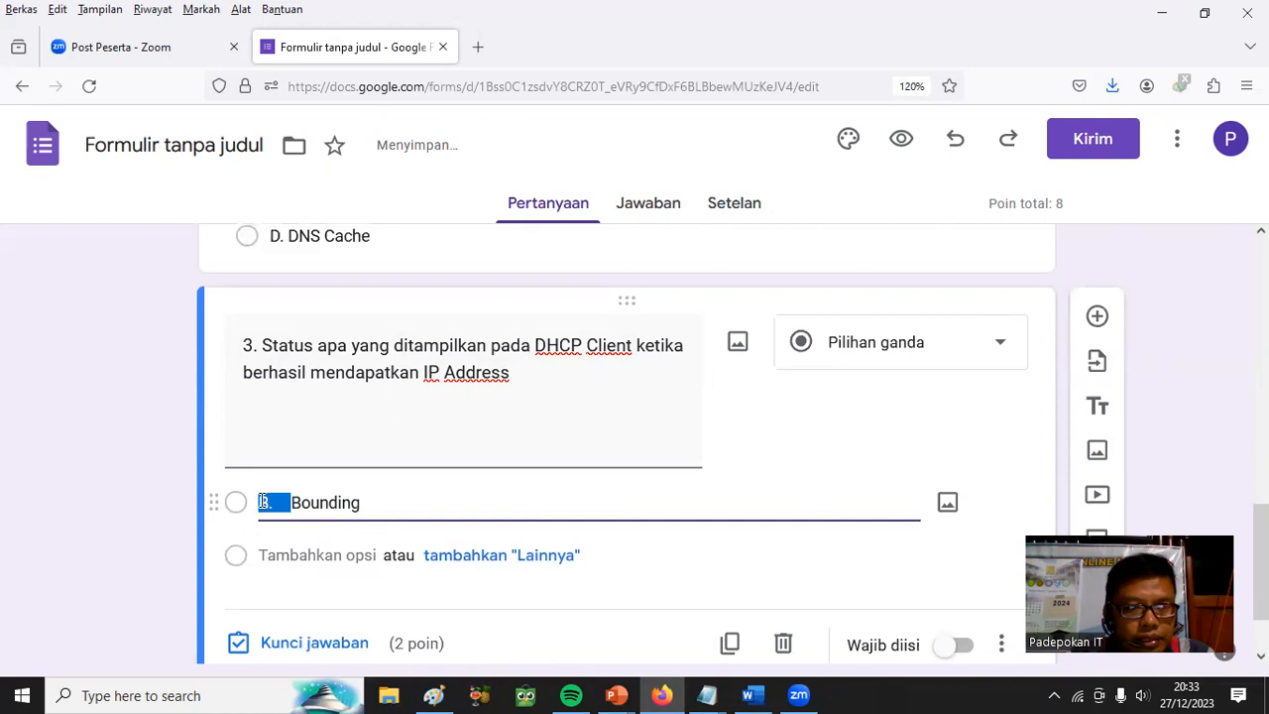
pyautogui.write('a')
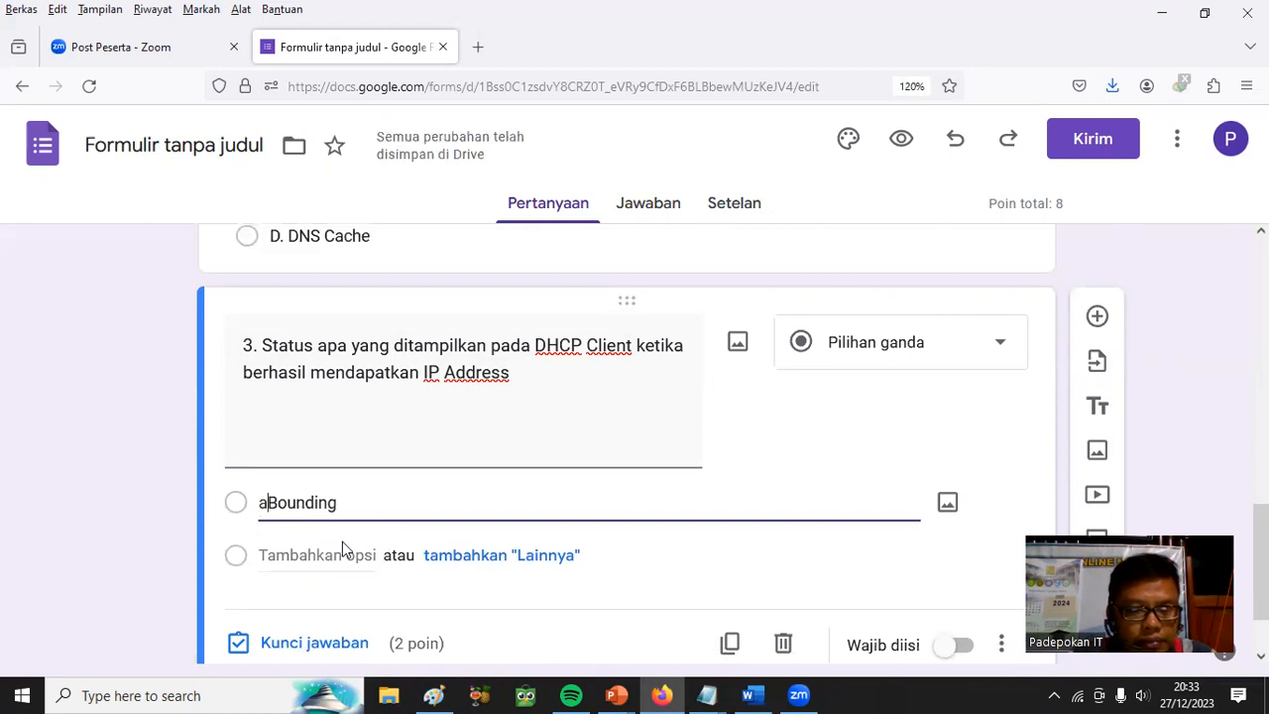
# Replace the whole text of question 3's first option with "A. Bound"
pyautogui.moveTo(337, 503); pyautogui.dragTo(319, 503)
pyautogui.doubleClick(314, 505)
pyautogui.write('A')
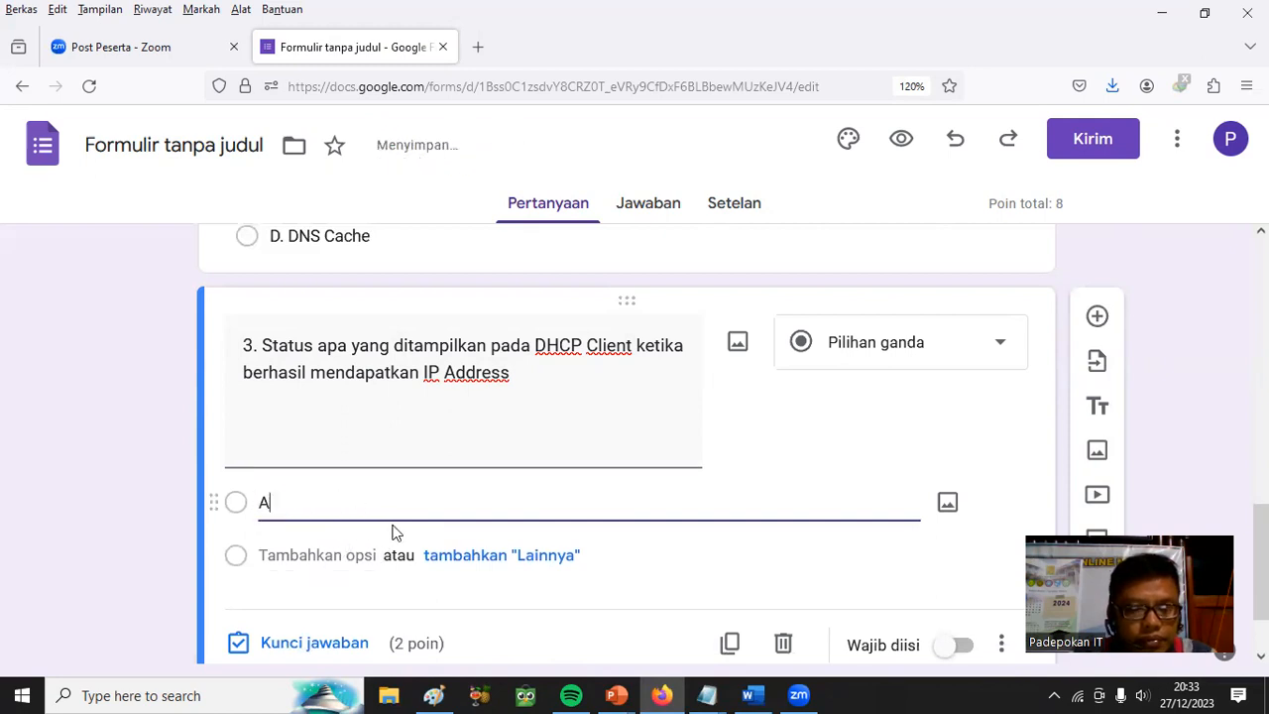
pyautogui.write('. Bounf')
pyautogui.press('BackSpace')
pyautogui.write('d')
# Add a second option to question 3 and enter "B. Boinding" as its text
pyautogui.click(300, 555)
pyautogui.write('B. Bo')
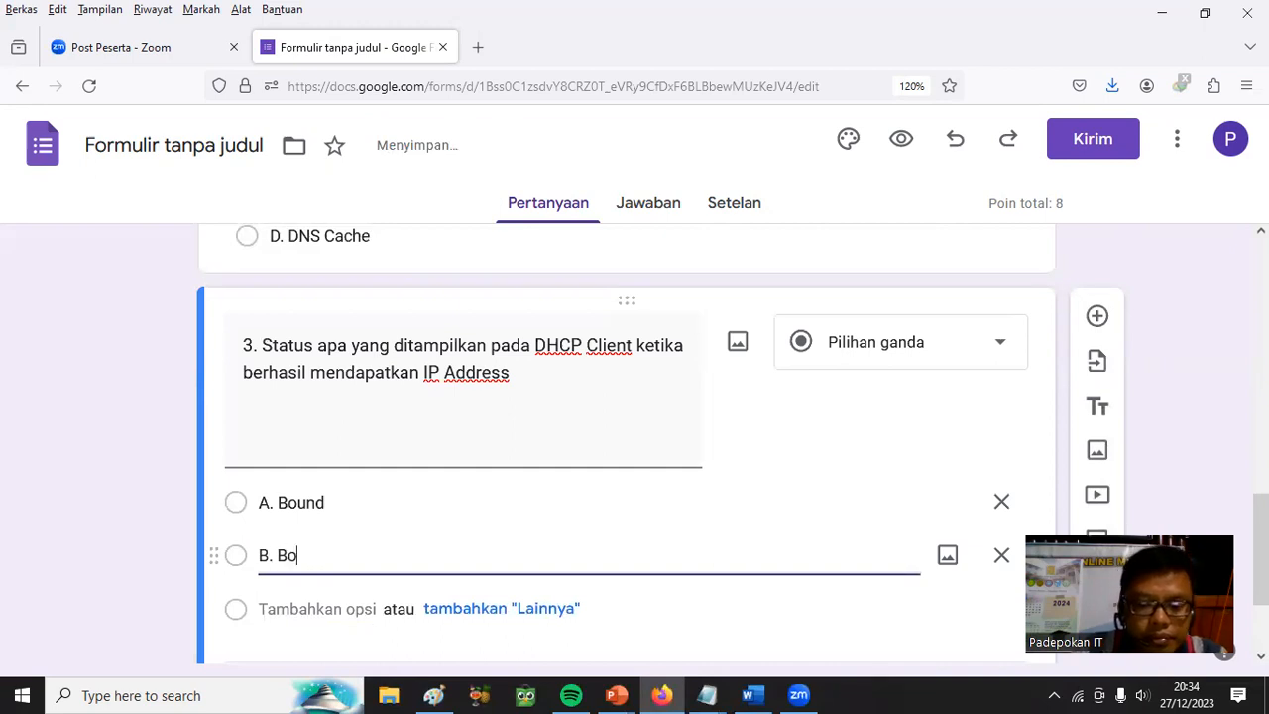
pyautogui.write('inding')
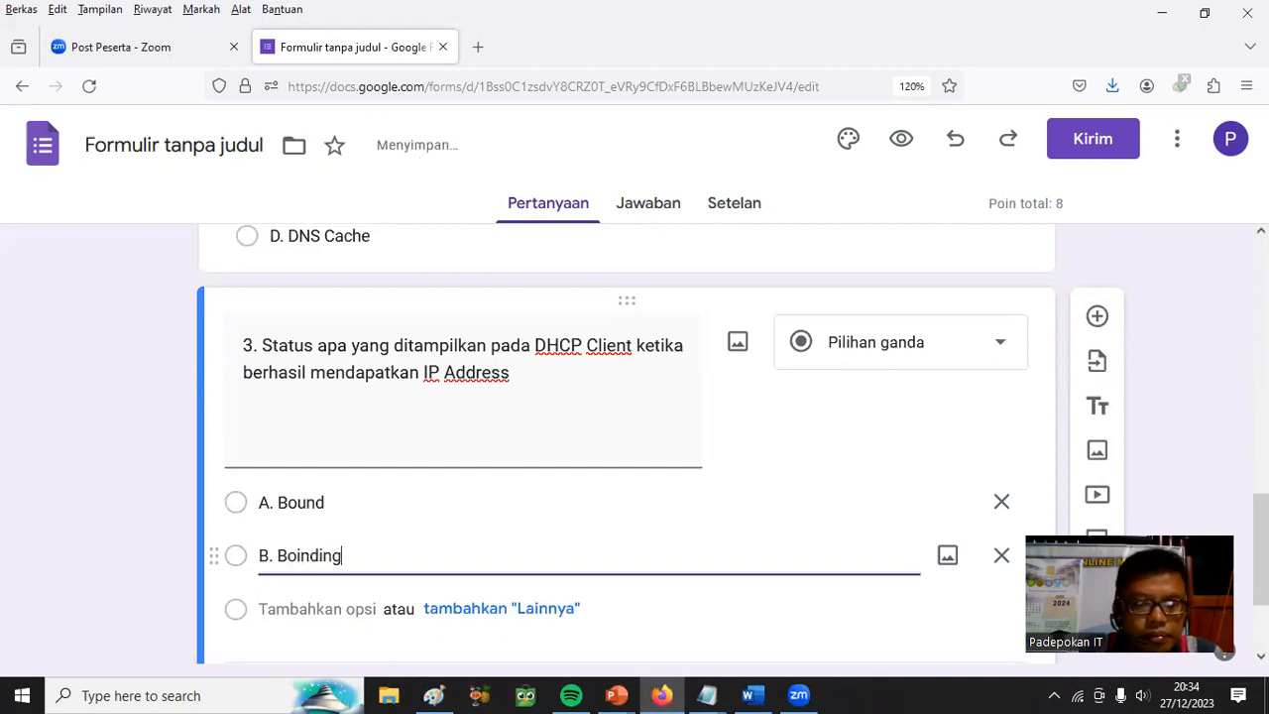
# Add a third option to question 3 and fill it with "C. Sucsess" copied from the Word document
pyautogui.click(310, 607)
pyautogui.click(753, 693)
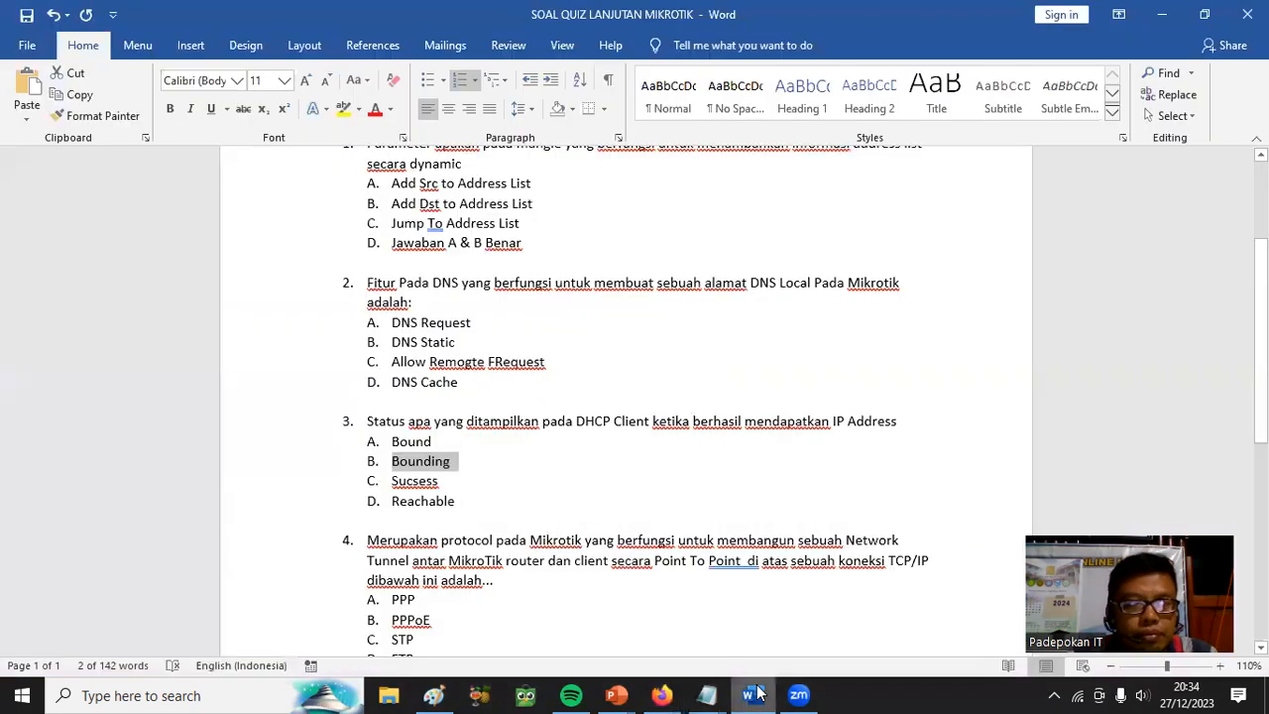
pyautogui.doubleClick(414, 480)
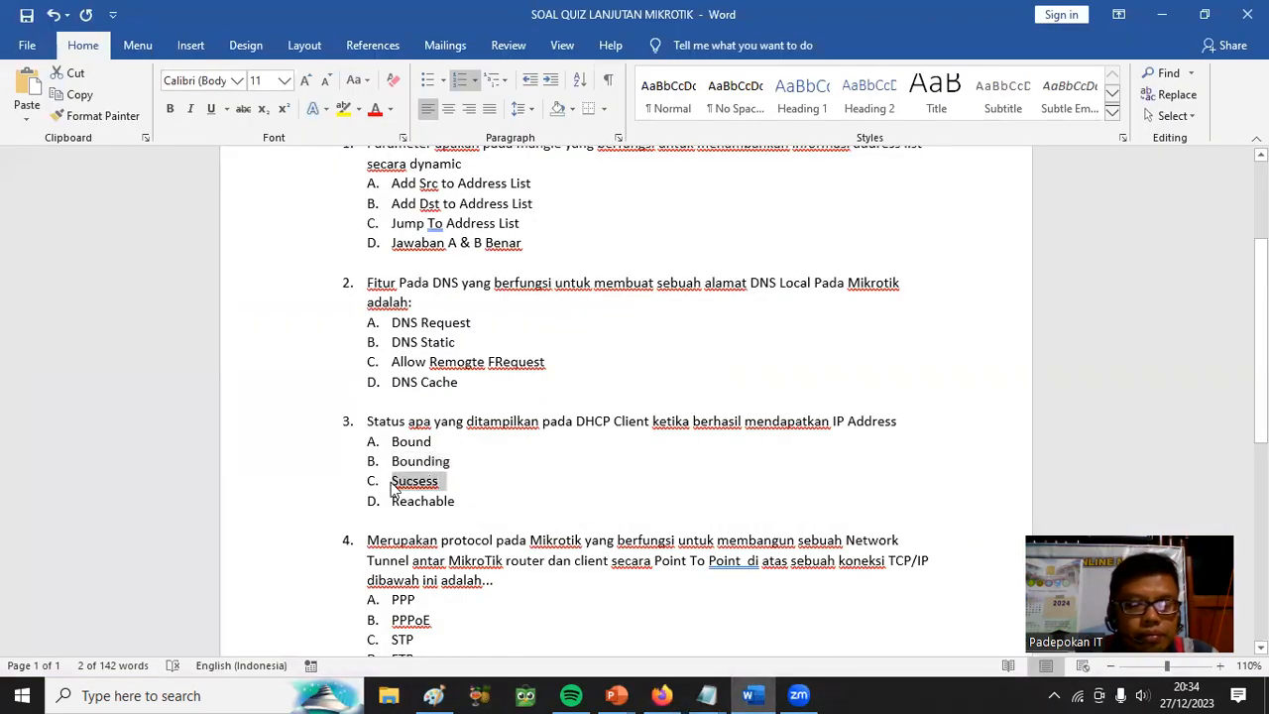
pyautogui.click(1162, 13)
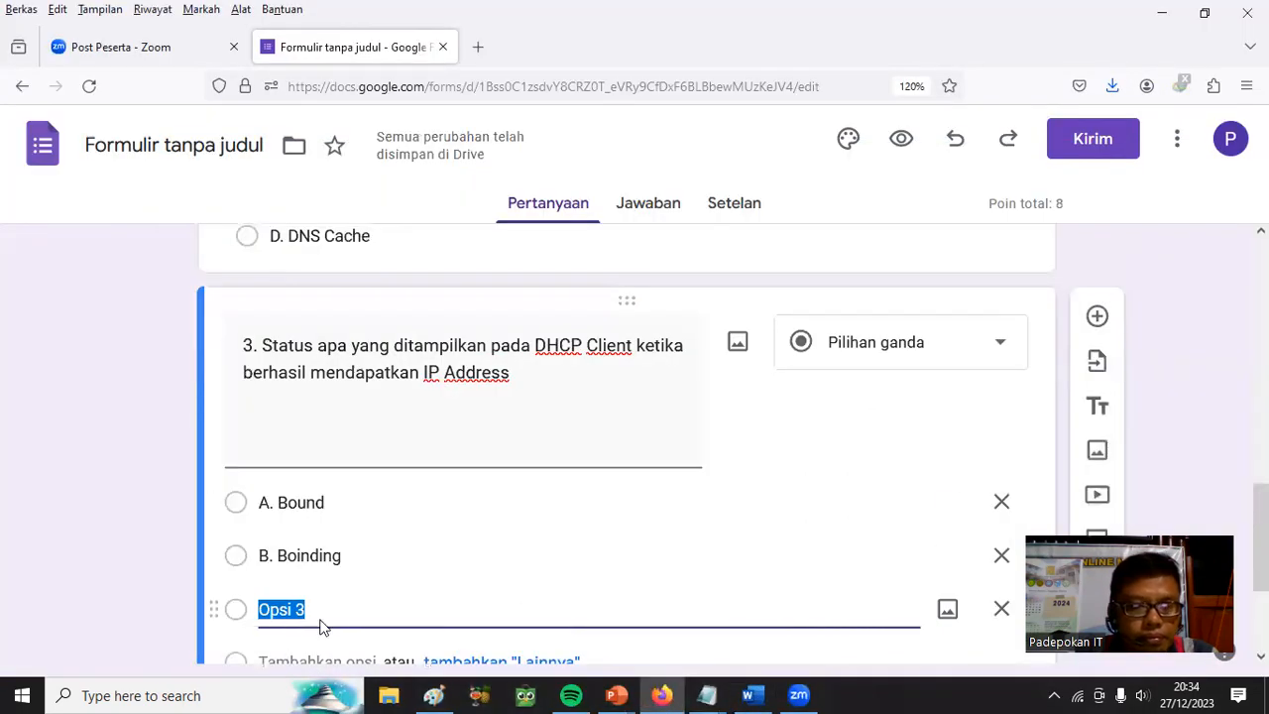
pyautogui.write('C.\tSucsess')
# Add a fourth option to question 3 with the text "D. Reachable"
pyautogui.scroll(-2, 380, 587)
pyautogui.click(309, 461)
pyautogui.write('D')
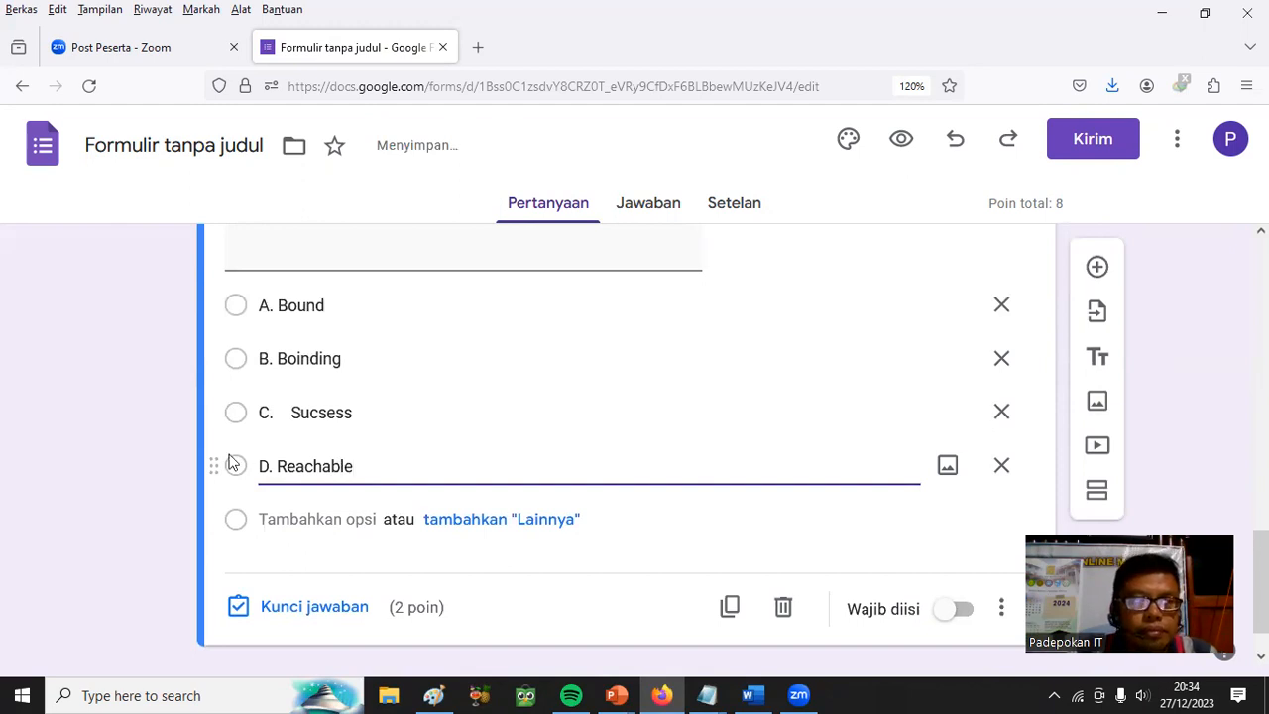
# Remove the extra spacing between "C." and "Sucsess" in question 3's third option
pyautogui.click(293, 407)
pyautogui.click(293, 406)
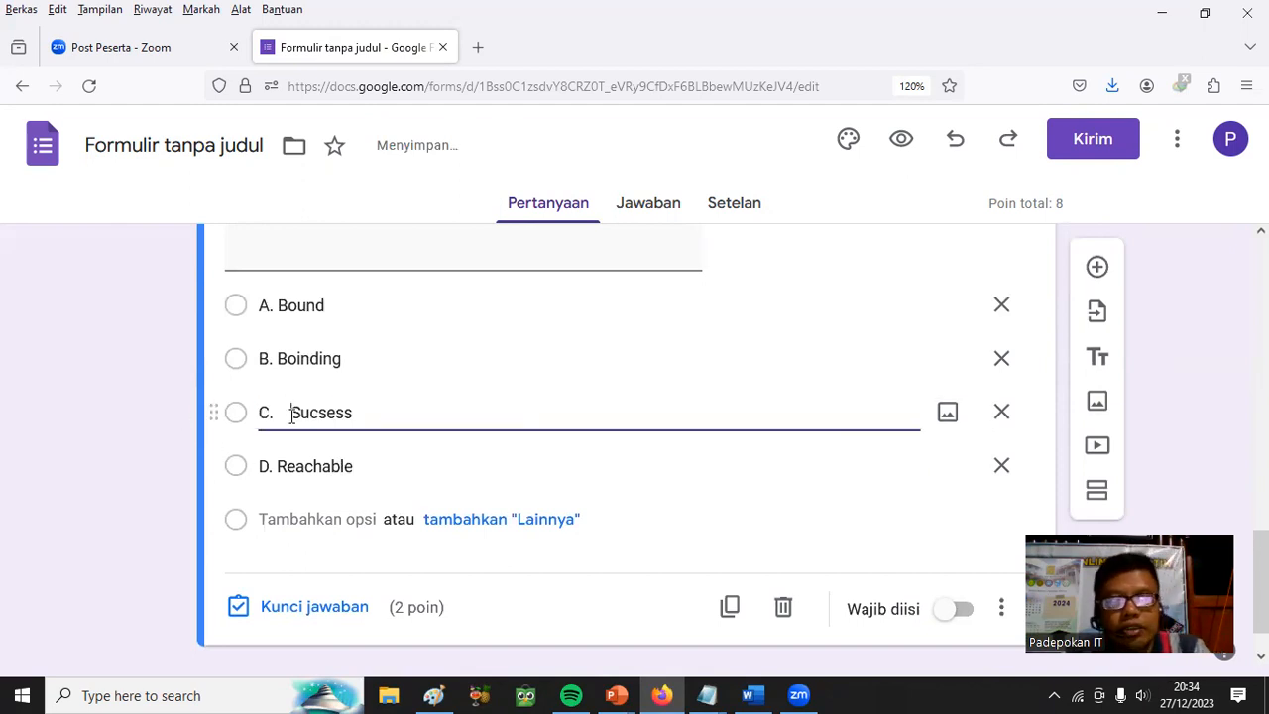
pyautogui.press('BackSpace')
pyautogui.press('BackSpace')
pyautogui.press('BackSpace')
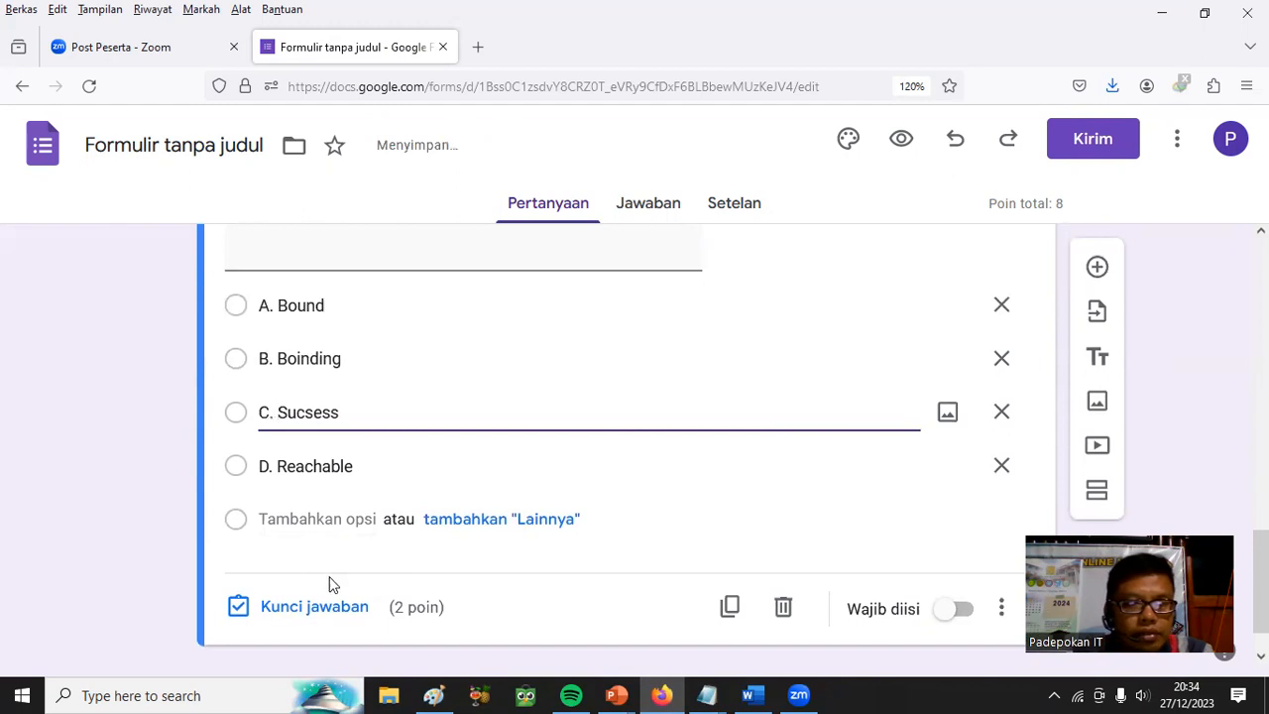
# Mark "A. Bound" as the correct answer in the answer key of the DHCP Client status question
pyautogui.click(314, 607)
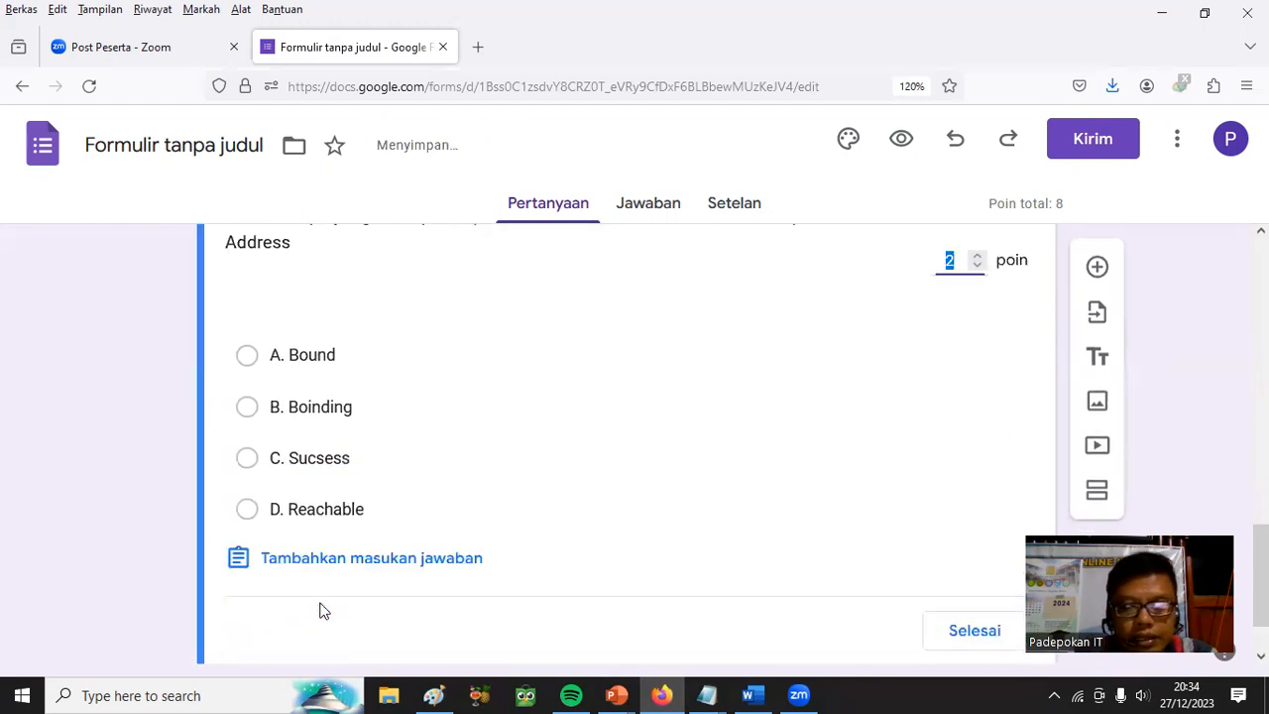
pyautogui.click(247, 356)
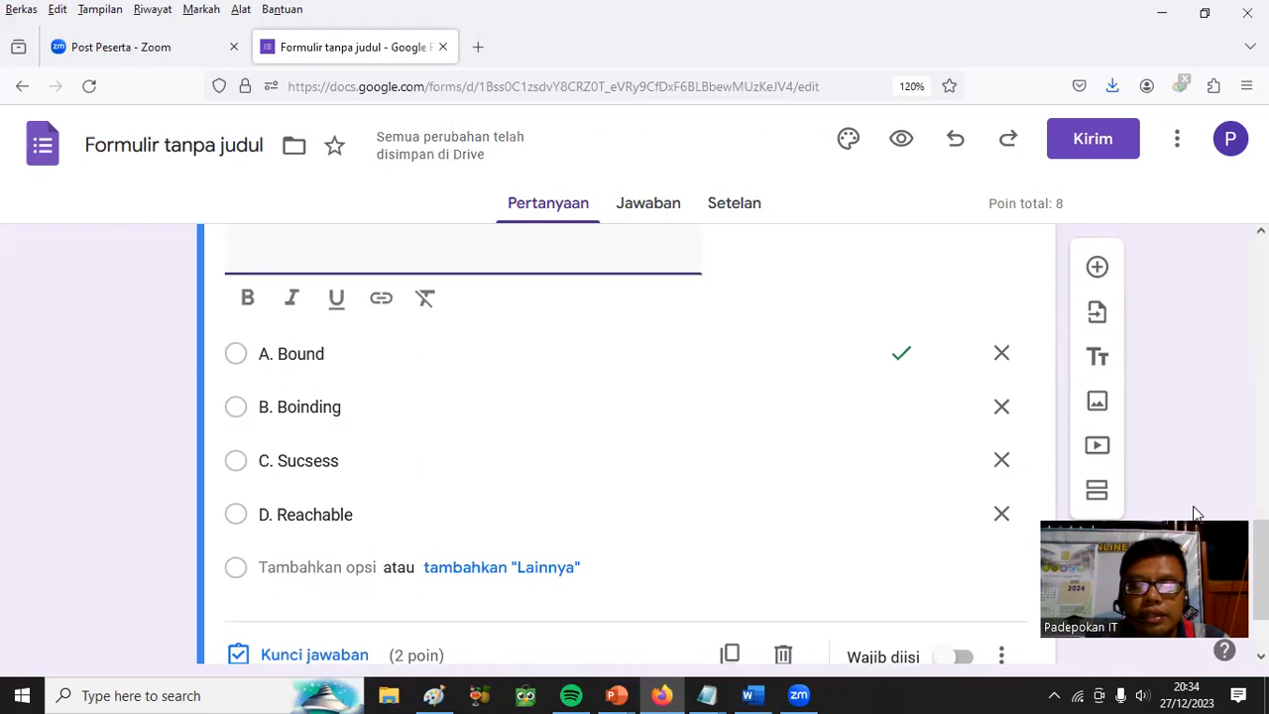
pyautogui.click(522, 180)
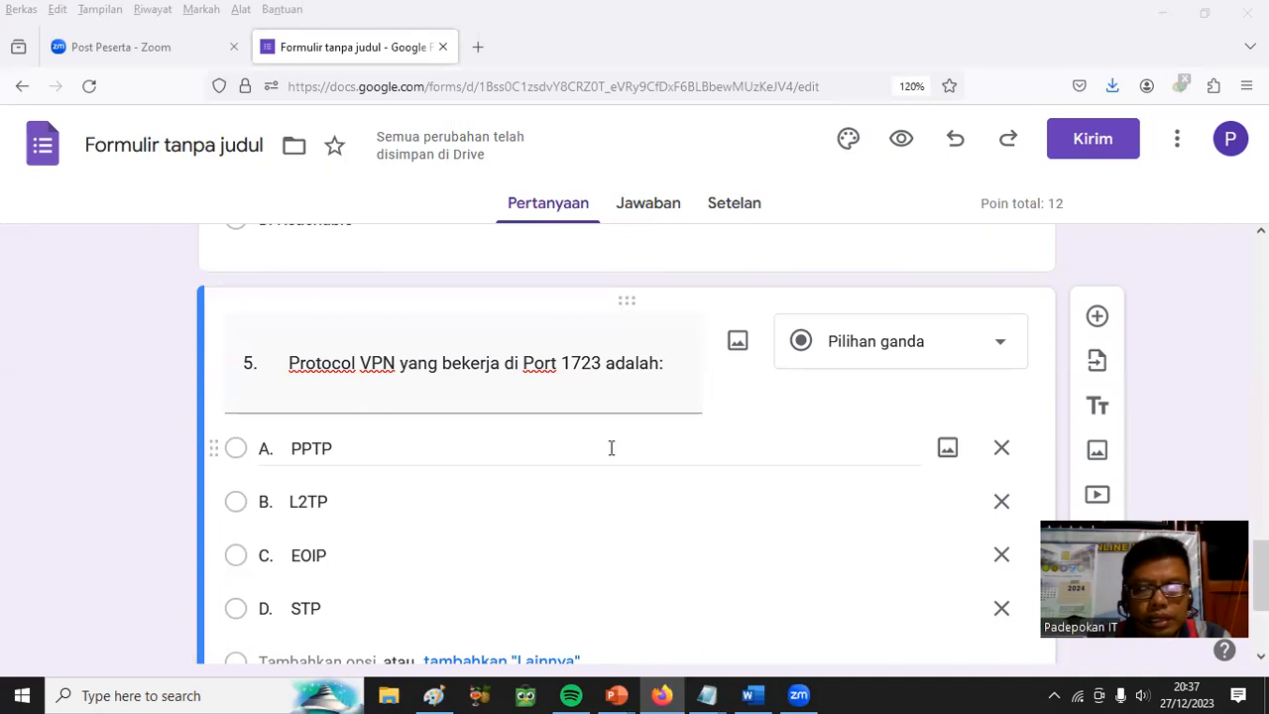
# Mark "A. PPTP" as the correct answer in question 5's answer key and finish the key
pyautogui.scroll(-2, 602, 444)
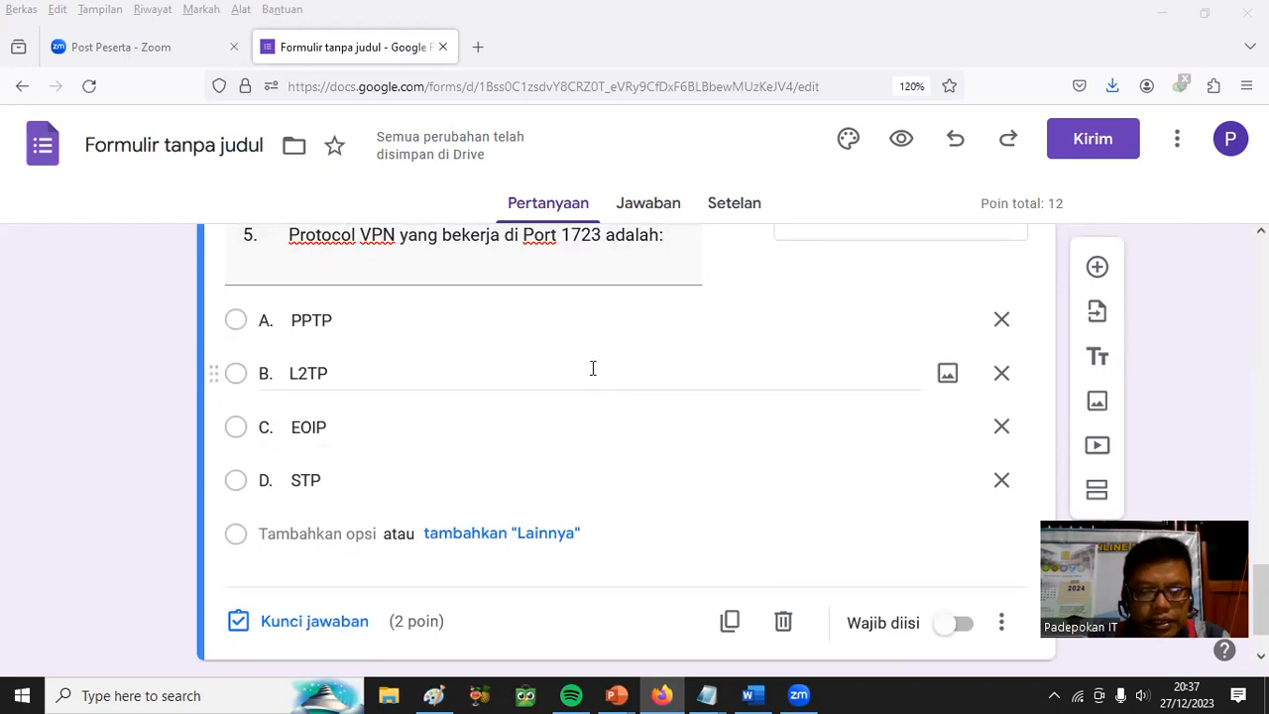
pyautogui.click(314, 622)
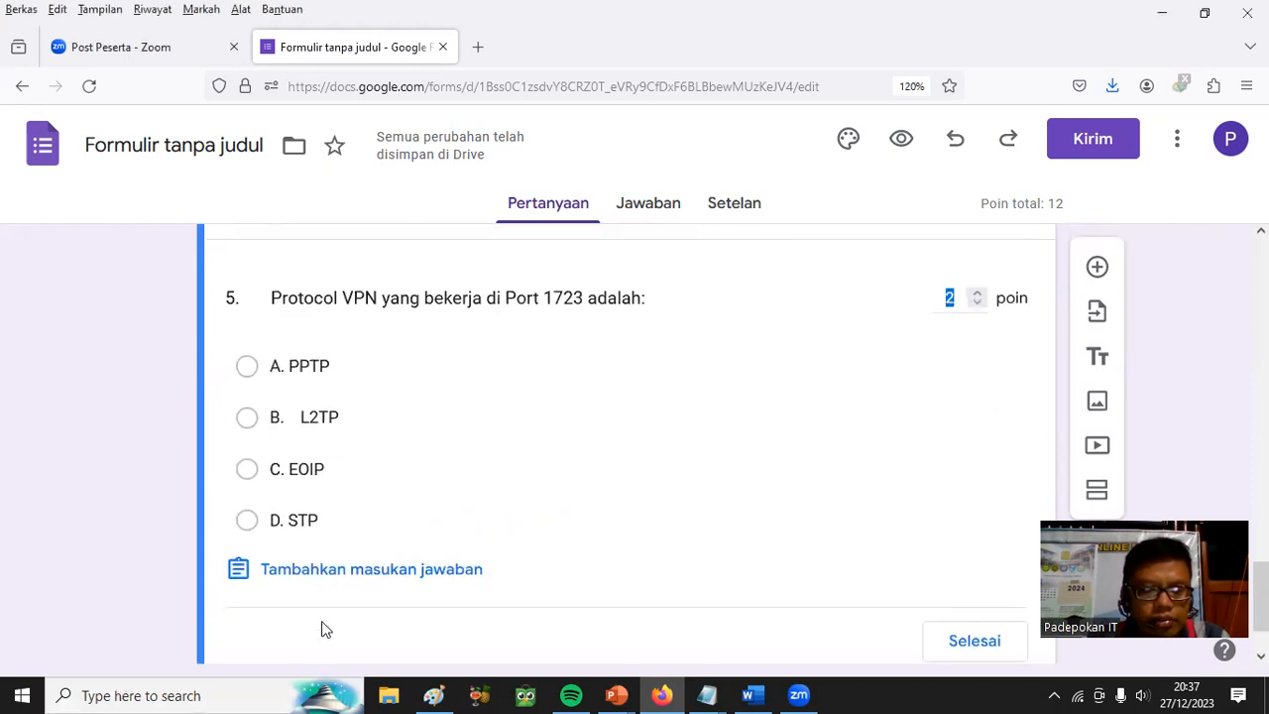
pyautogui.scroll(-1, 768, 451)
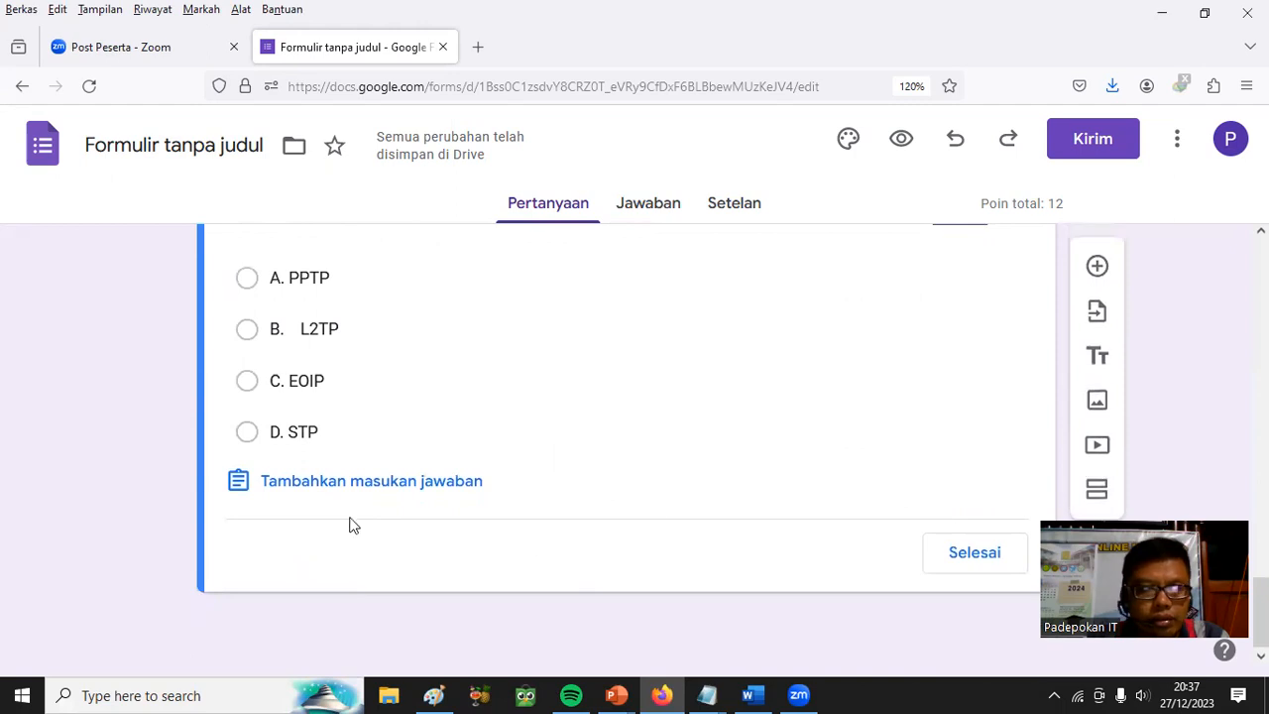
pyautogui.scroll(2, 354, 515)
pyautogui.click(258, 418)
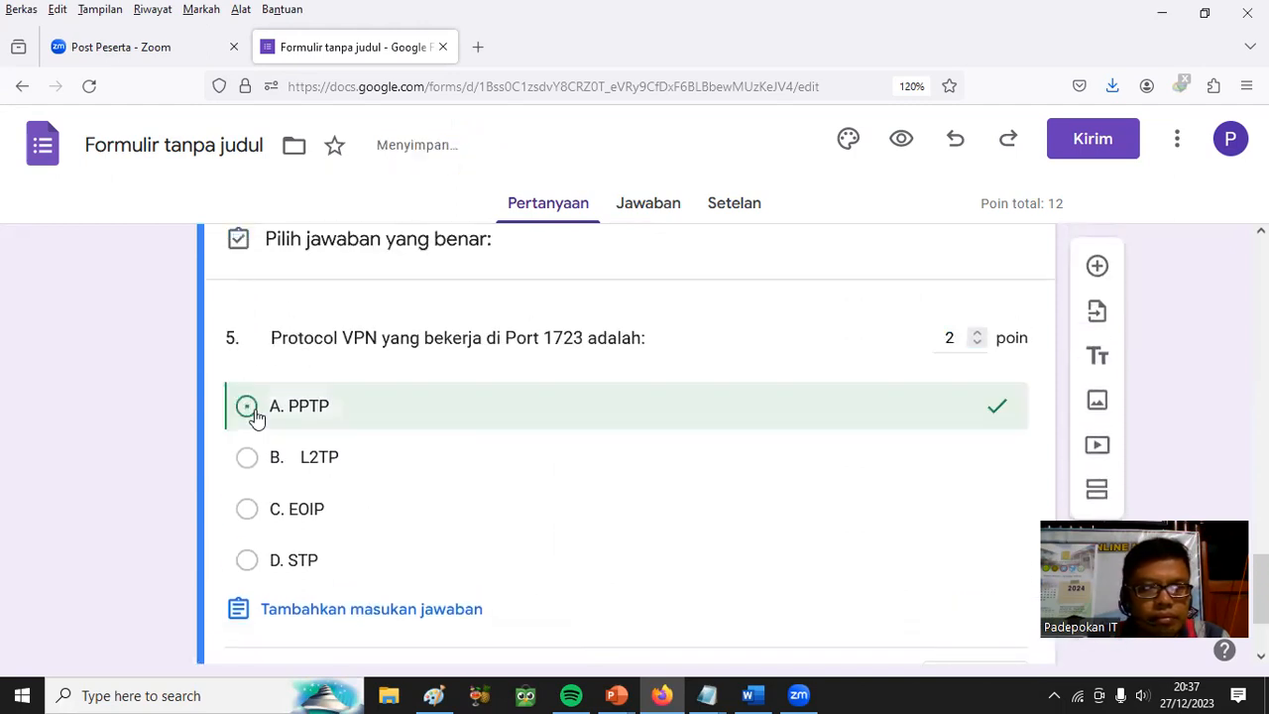
pyautogui.scroll(-2, 1086, 426)
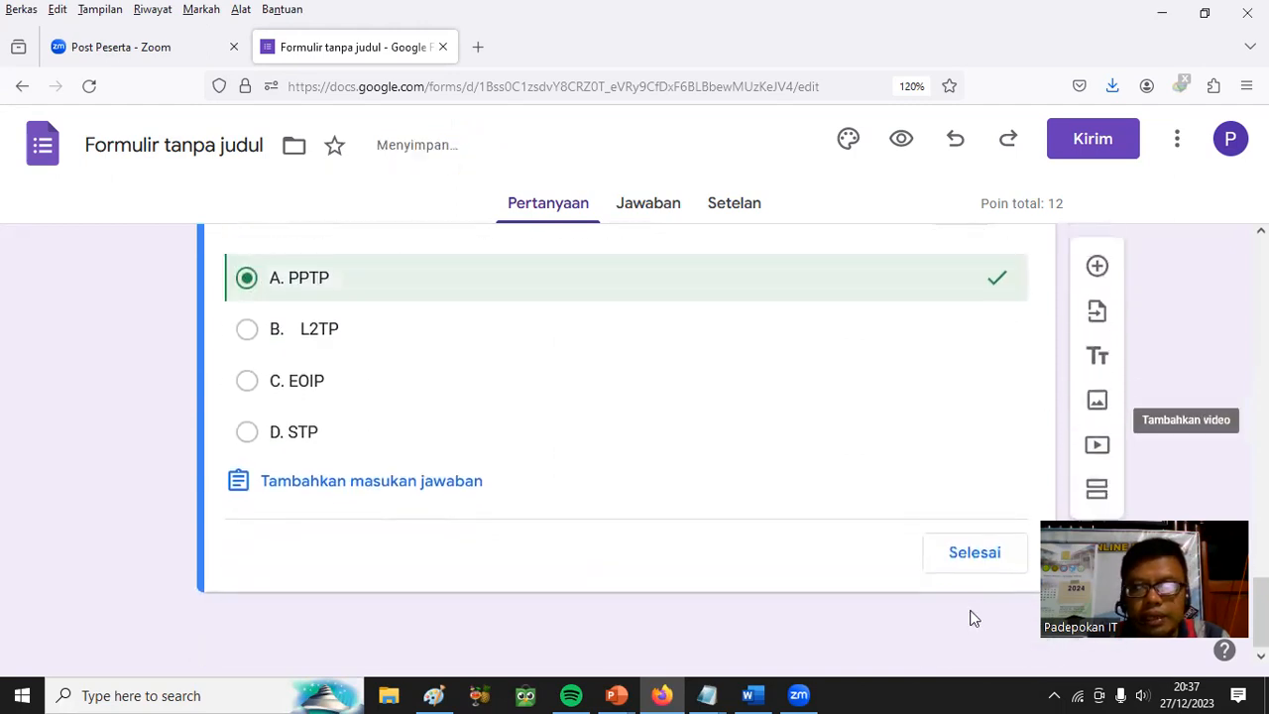
pyautogui.click(976, 558)
pyautogui.scroll(15, 891, 497)
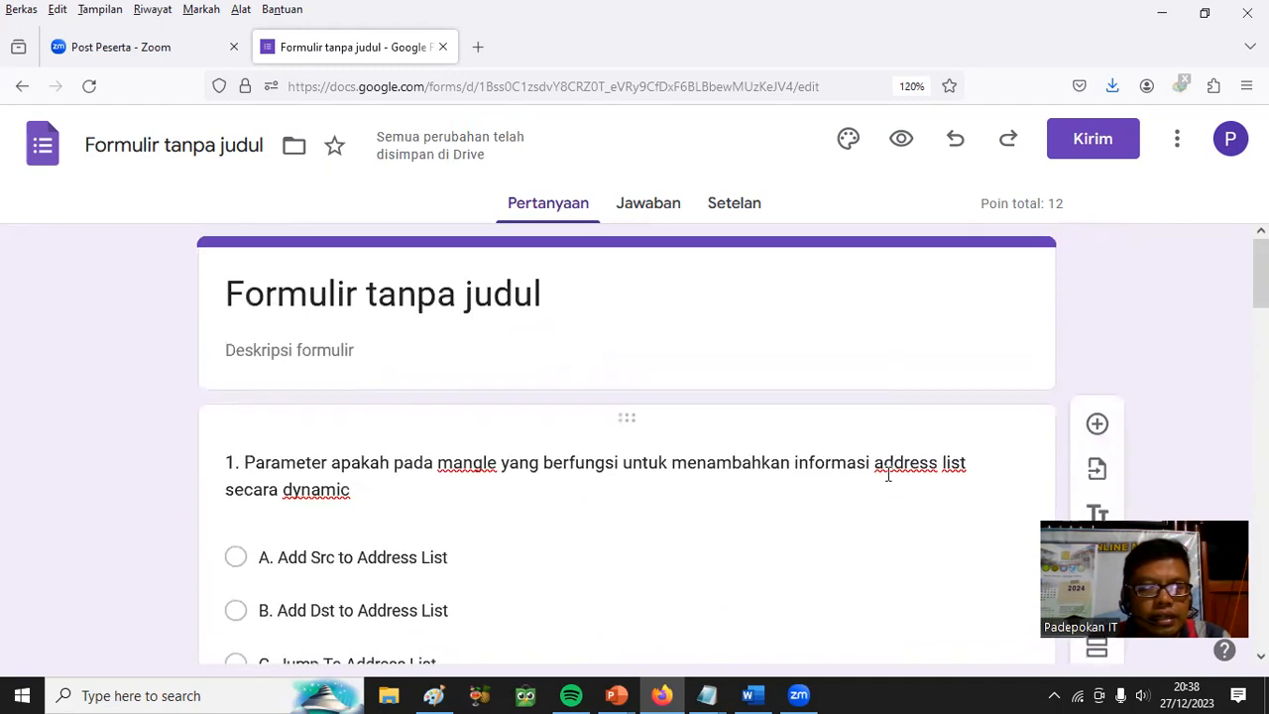
pyautogui.scroll(-3, 848, 455)
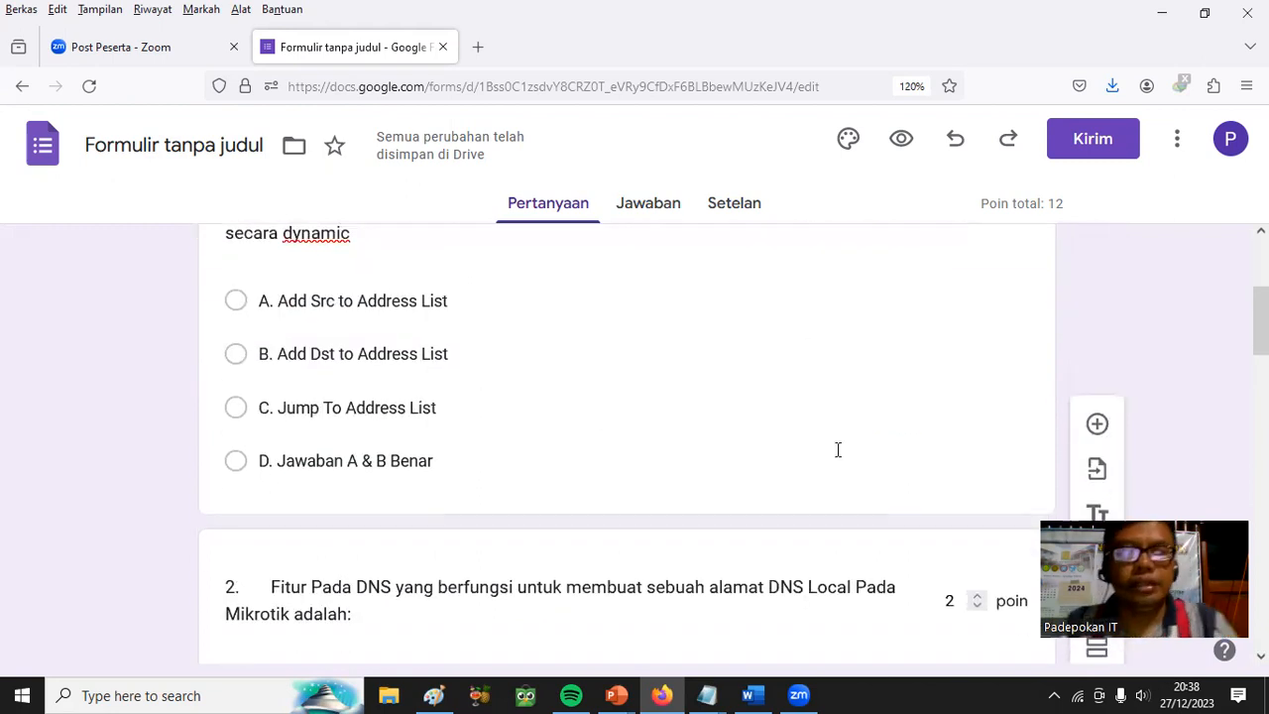
pyautogui.scroll(-6, 834, 451)
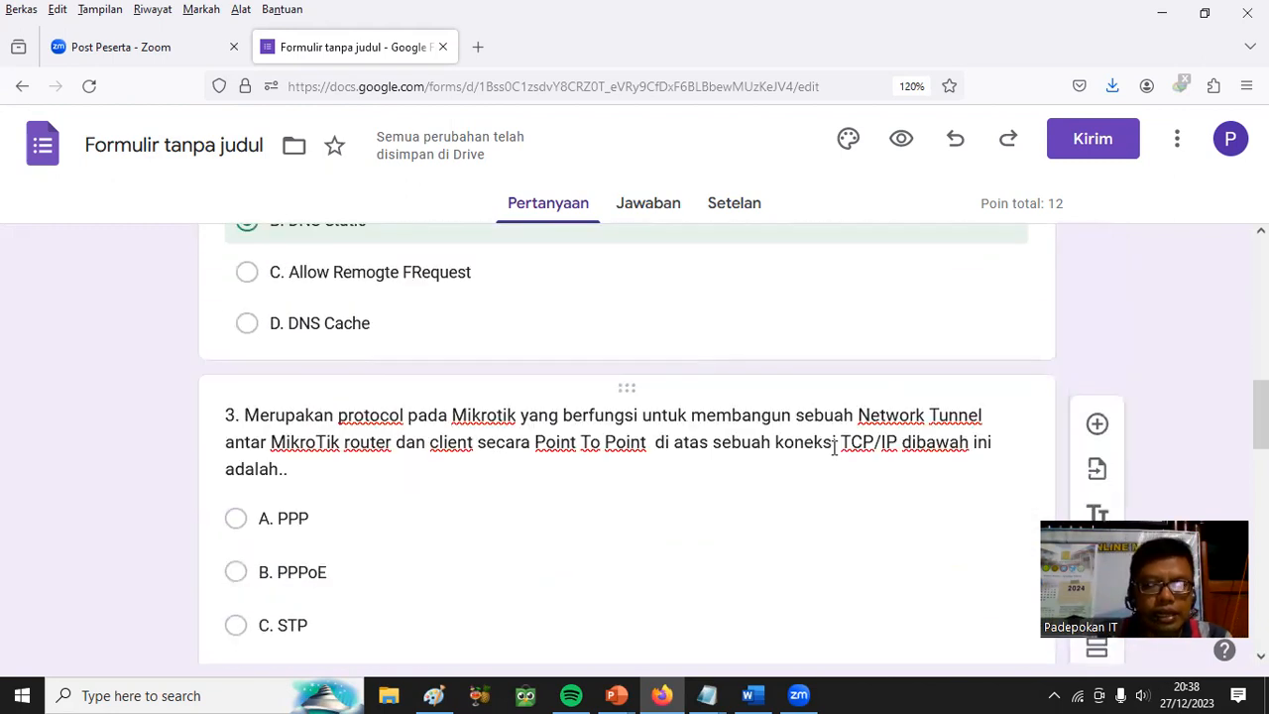
# Switch to Presentation1 in PowerPoint and add "Ujicoba" as the sixth item of the "Step By Step" list
pyautogui.moveTo(619, 693)
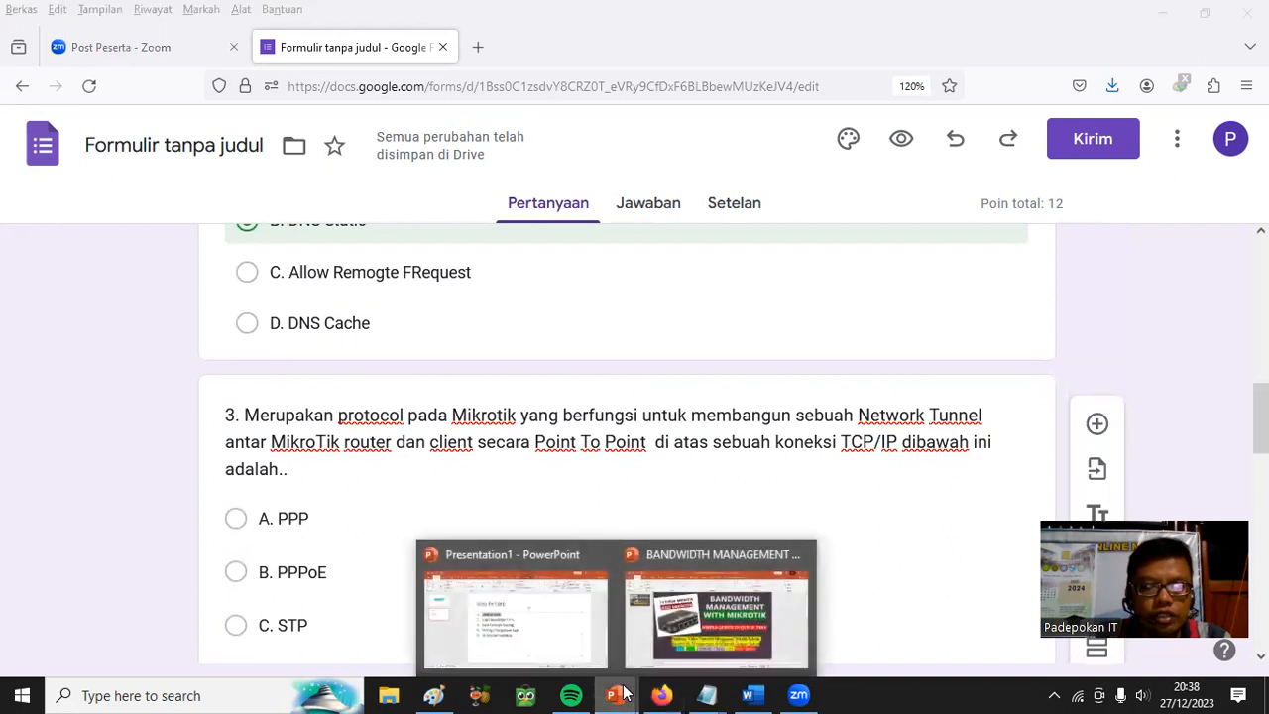
pyautogui.click(529, 635)
pyautogui.click(616, 447)
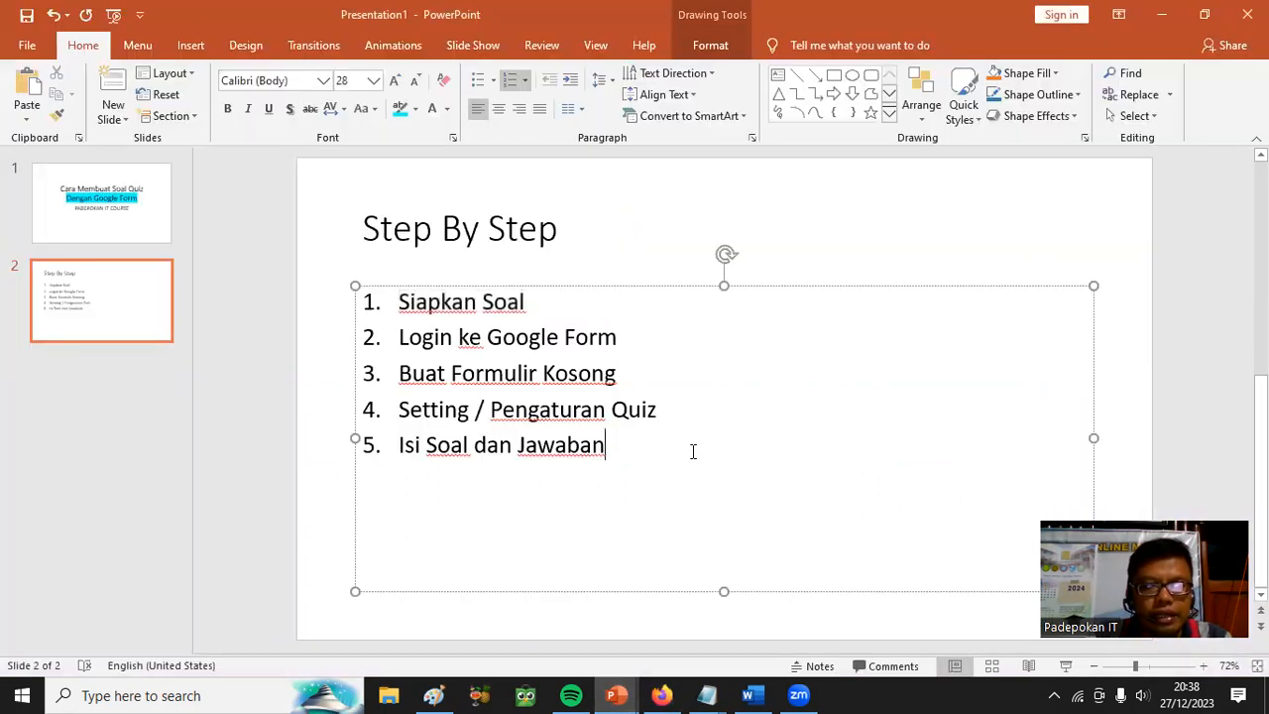
pyautogui.press('Return')
pyautogui.write('Ujicoba')
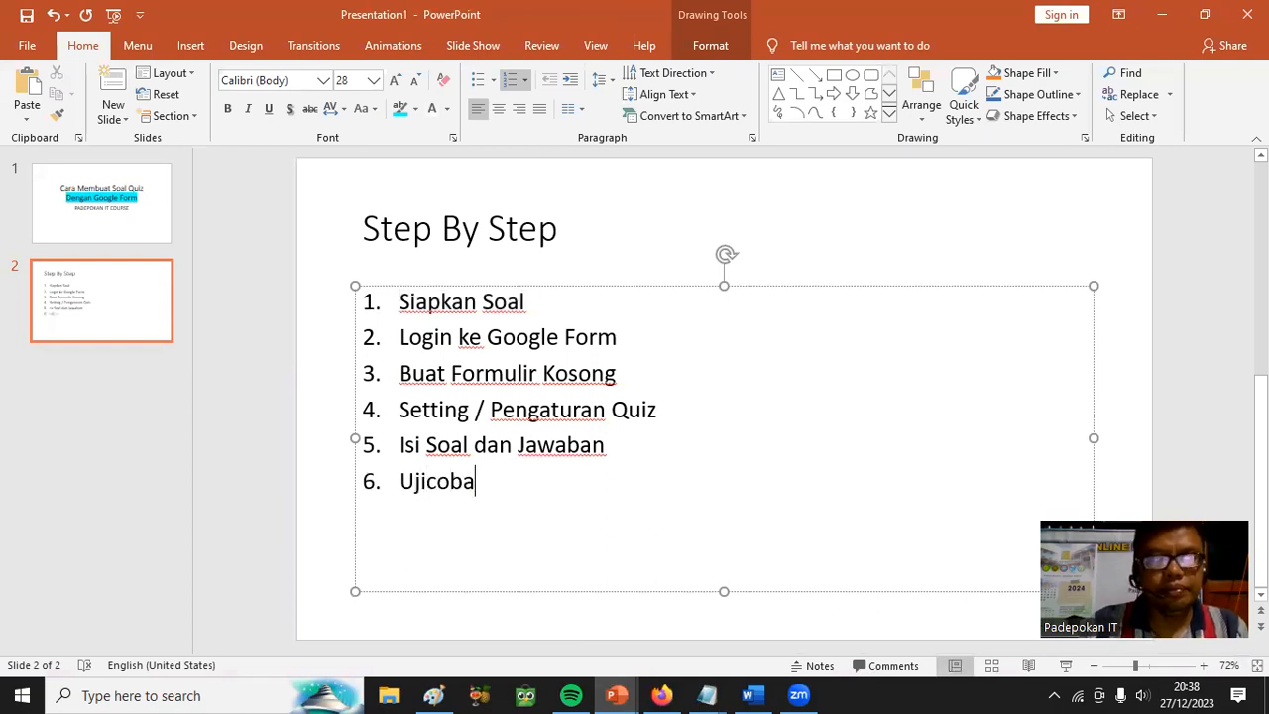
pyautogui.click(940, 208)
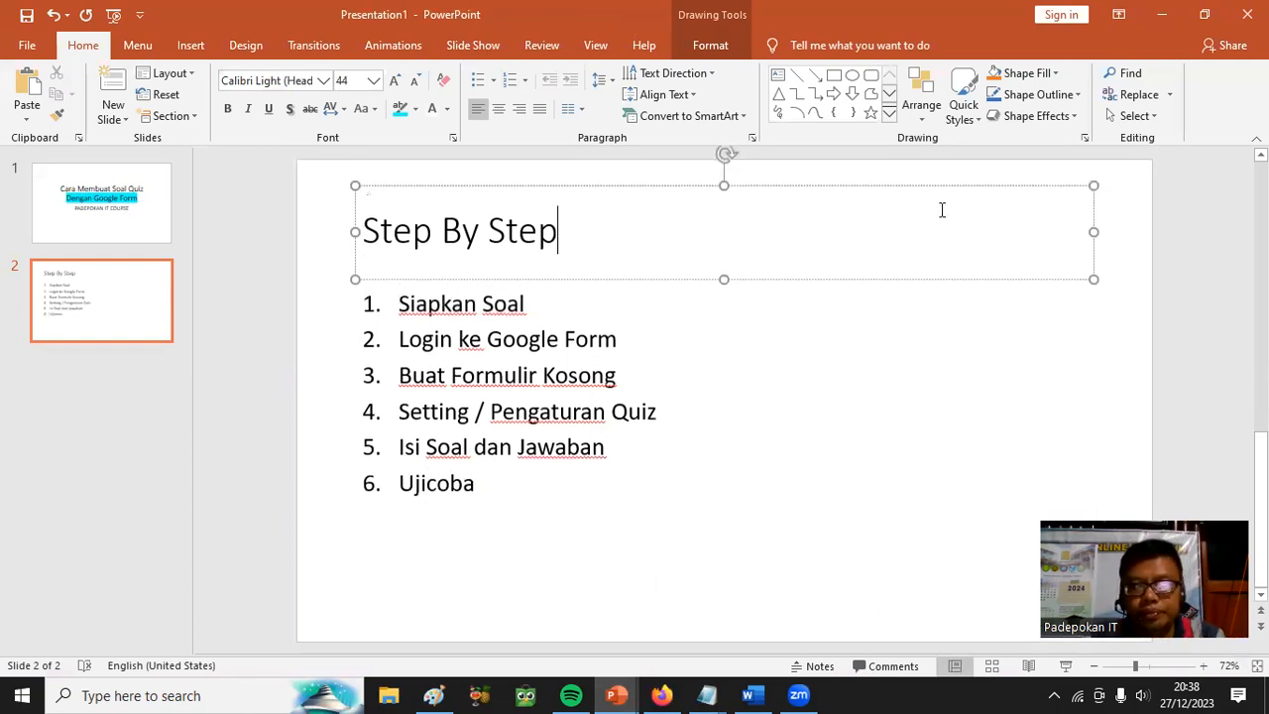
# Return to the quiz form in the browser and open its respondent preview
pyautogui.click(1162, 16)
pyautogui.scroll(7, 496, 366)
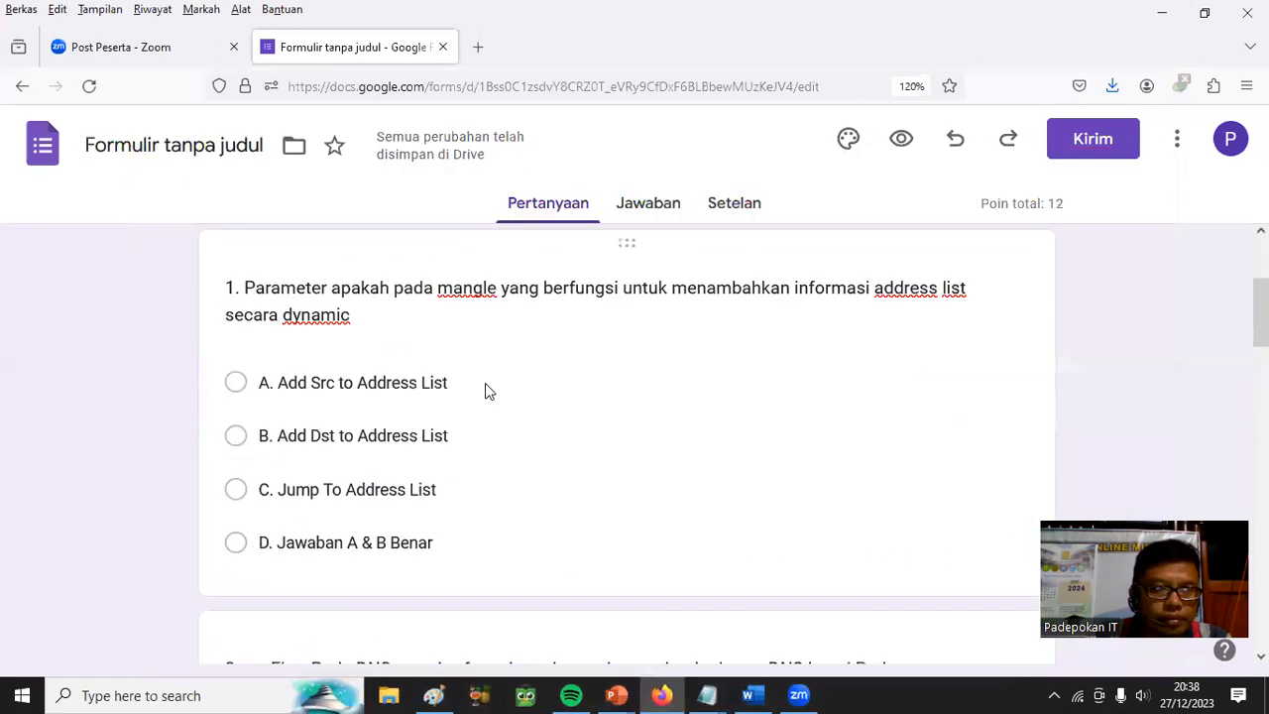
pyautogui.scroll(3, 489, 391)
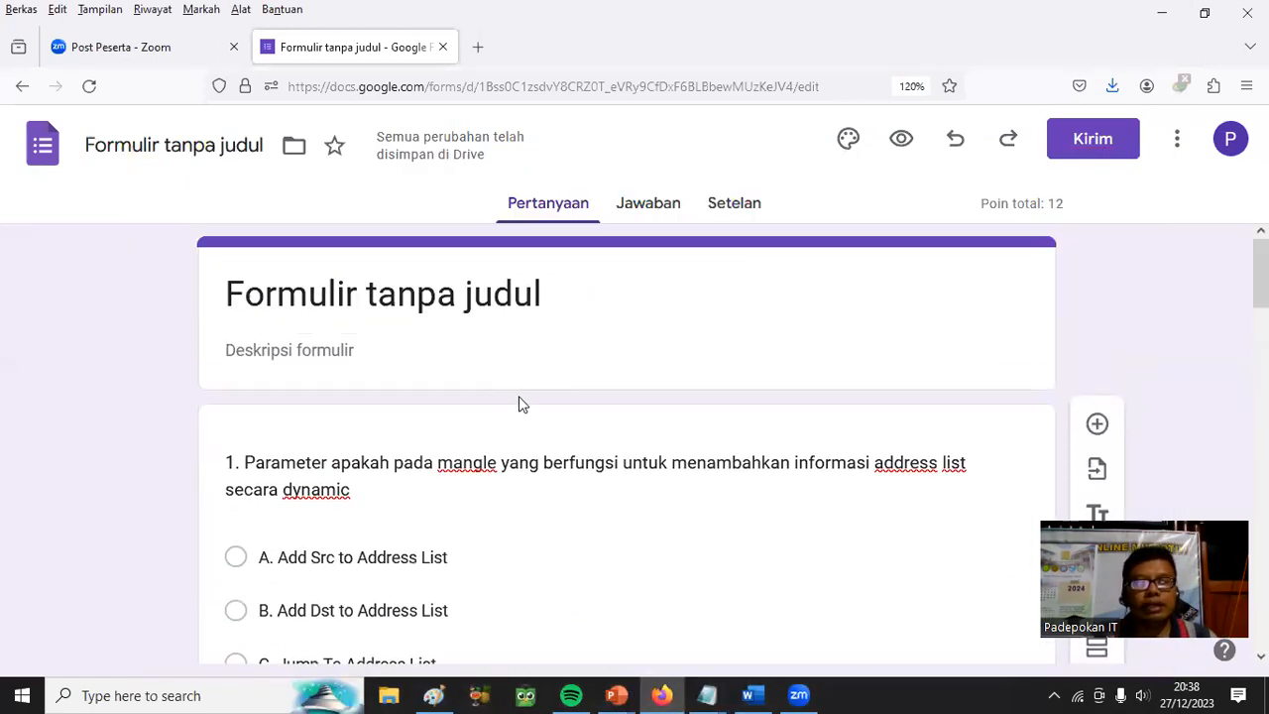
pyautogui.click(927, 176)
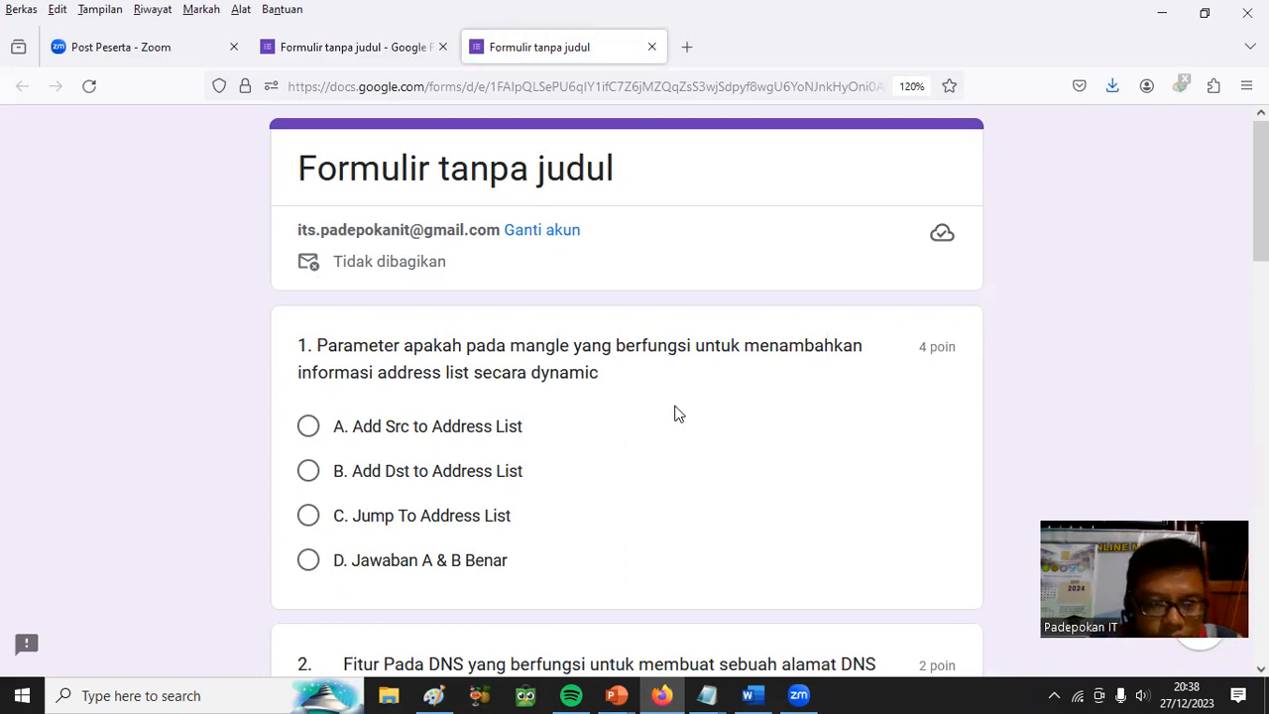
# Select "D. Jawaban A & B Benar" for question 1 in the preview and clear the selection
pyautogui.scroll(-2, 440, 384)
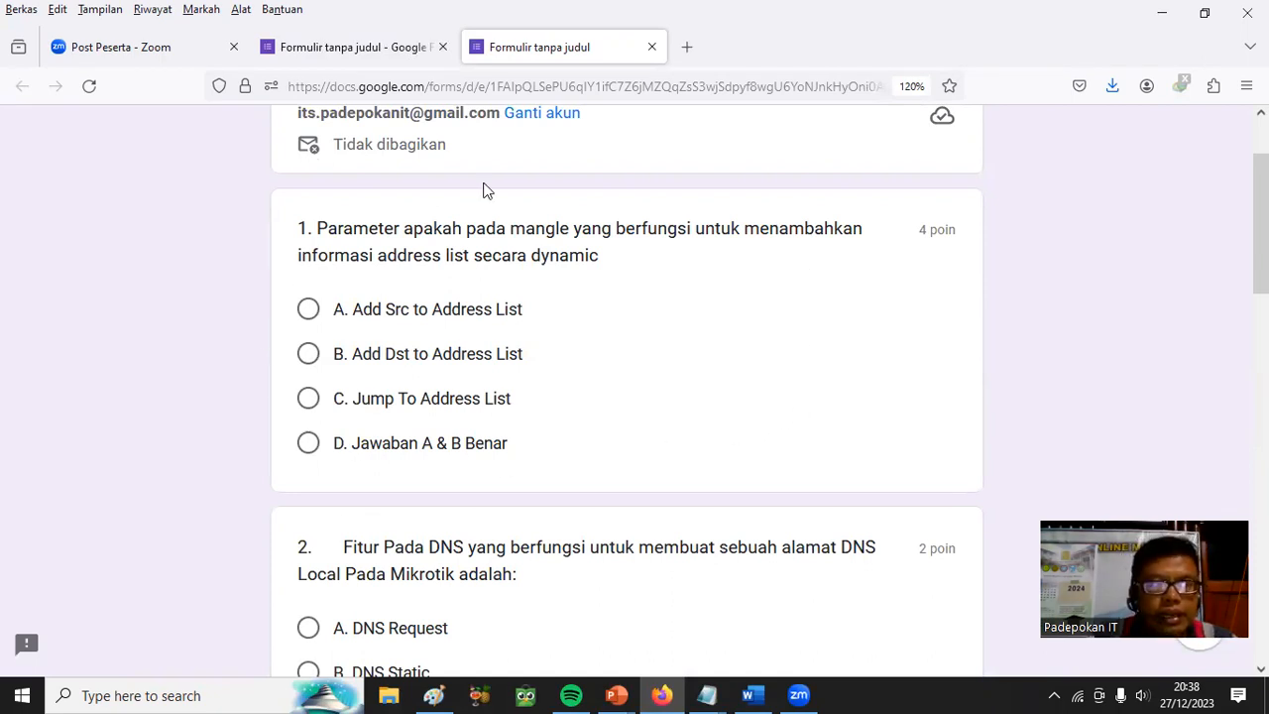
pyautogui.click(309, 445)
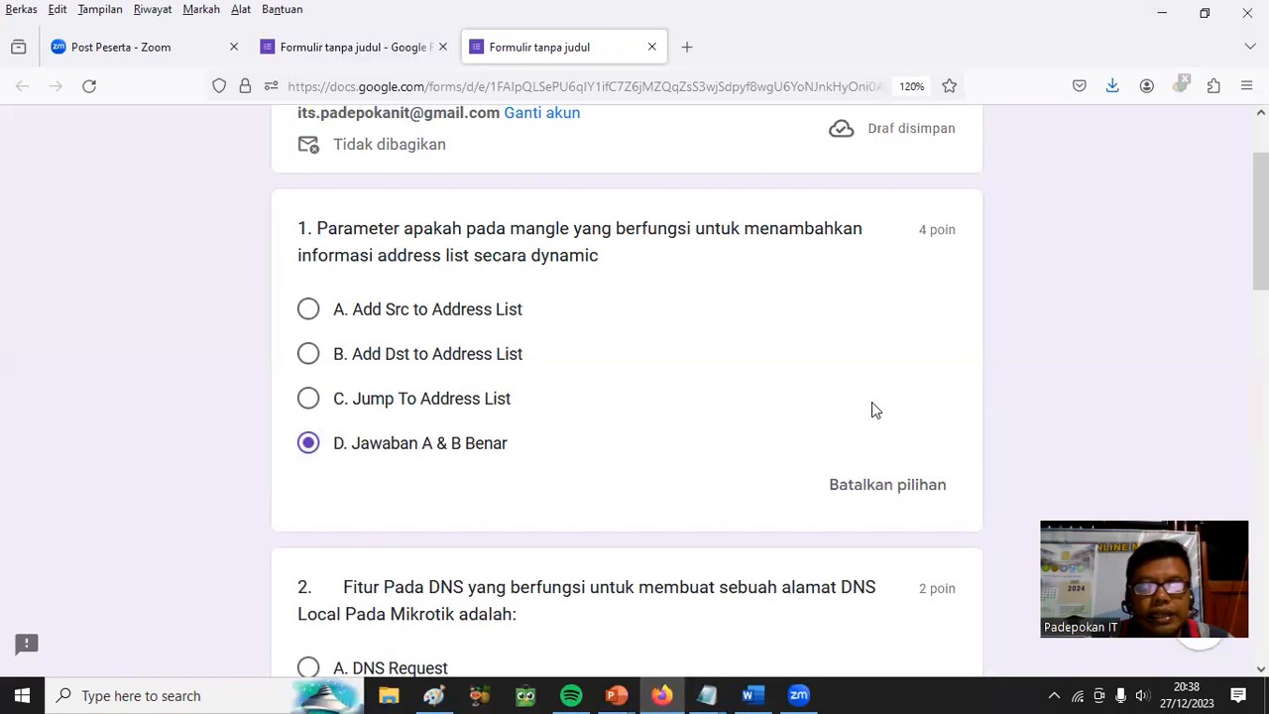
pyautogui.scroll(-3, 871, 401)
pyautogui.scroll(2, 871, 402)
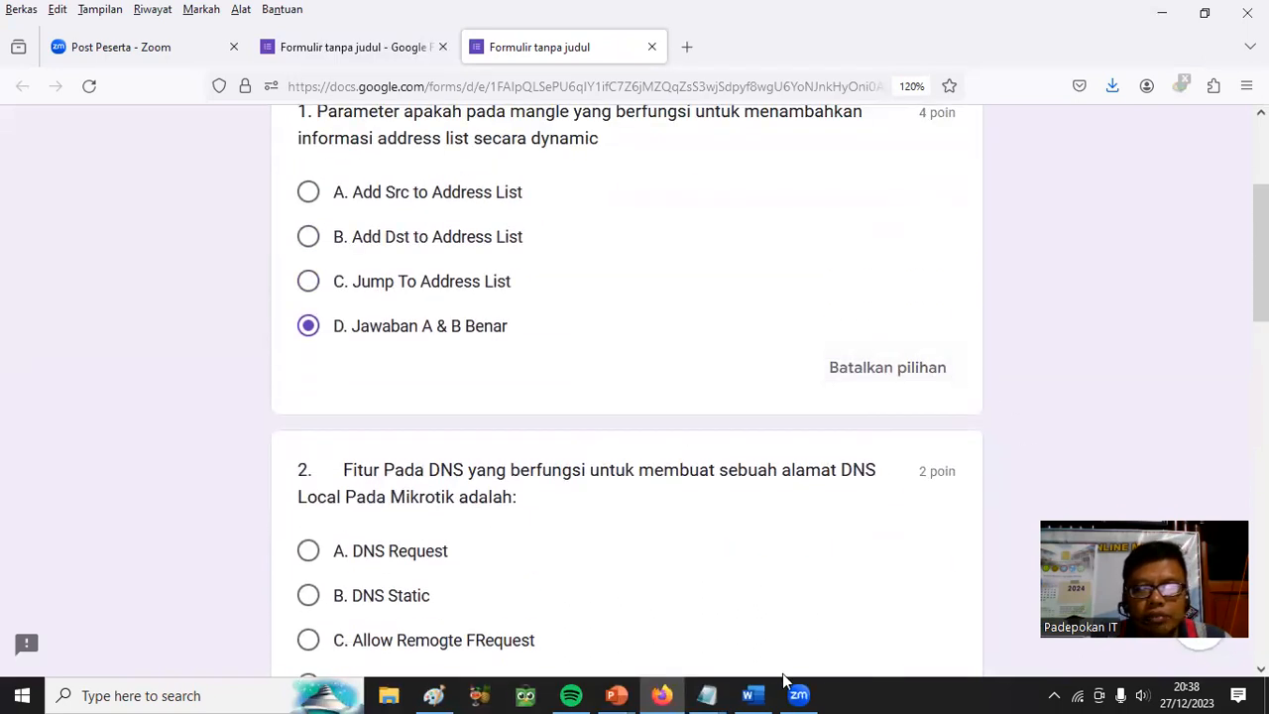
pyautogui.scroll(2, 941, 327)
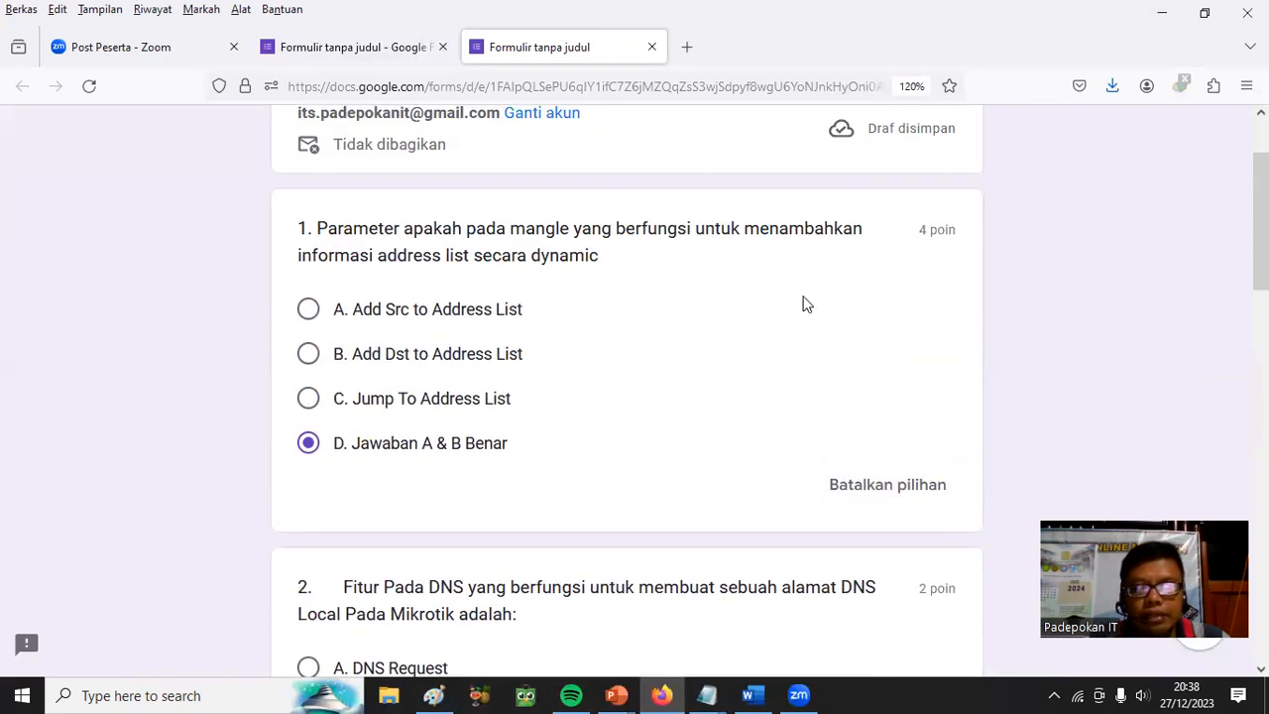
pyautogui.click(885, 487)
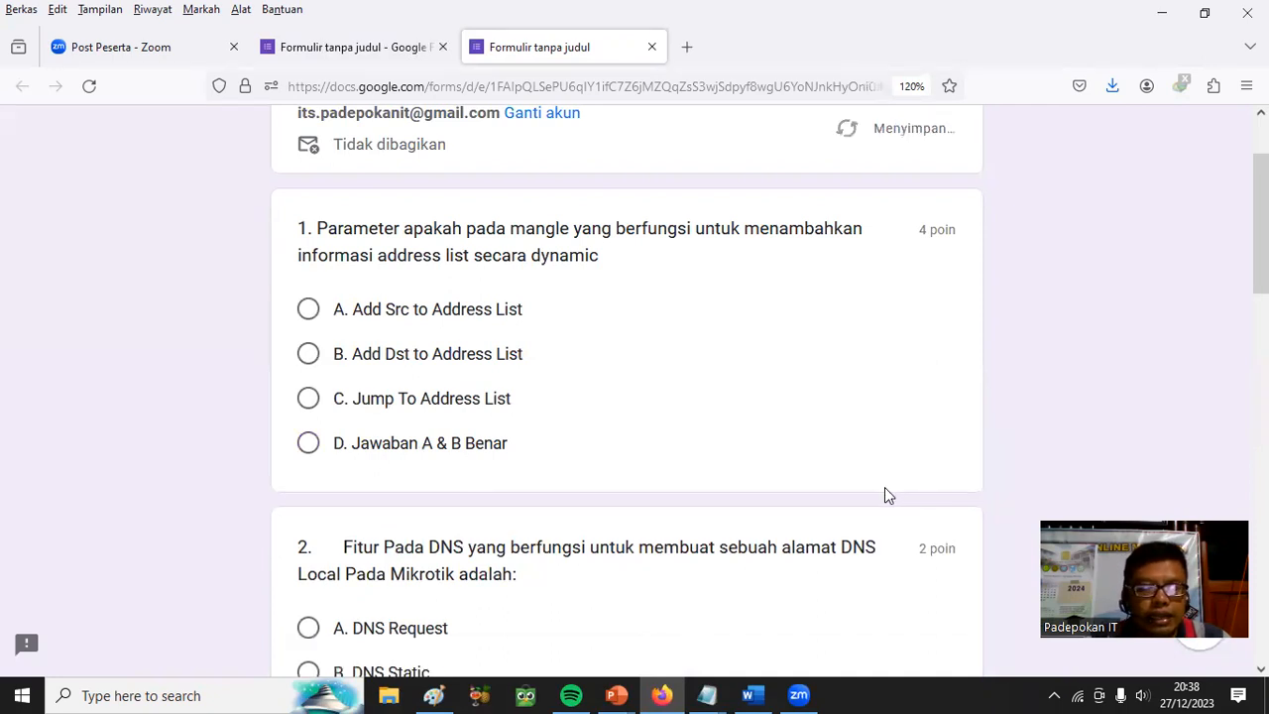
# Answer question 1 with "D. Jawaban A & B Benar" and question 2 with "B. DNS Static"
pyautogui.click(311, 456)
pyautogui.scroll(-4, 661, 388)
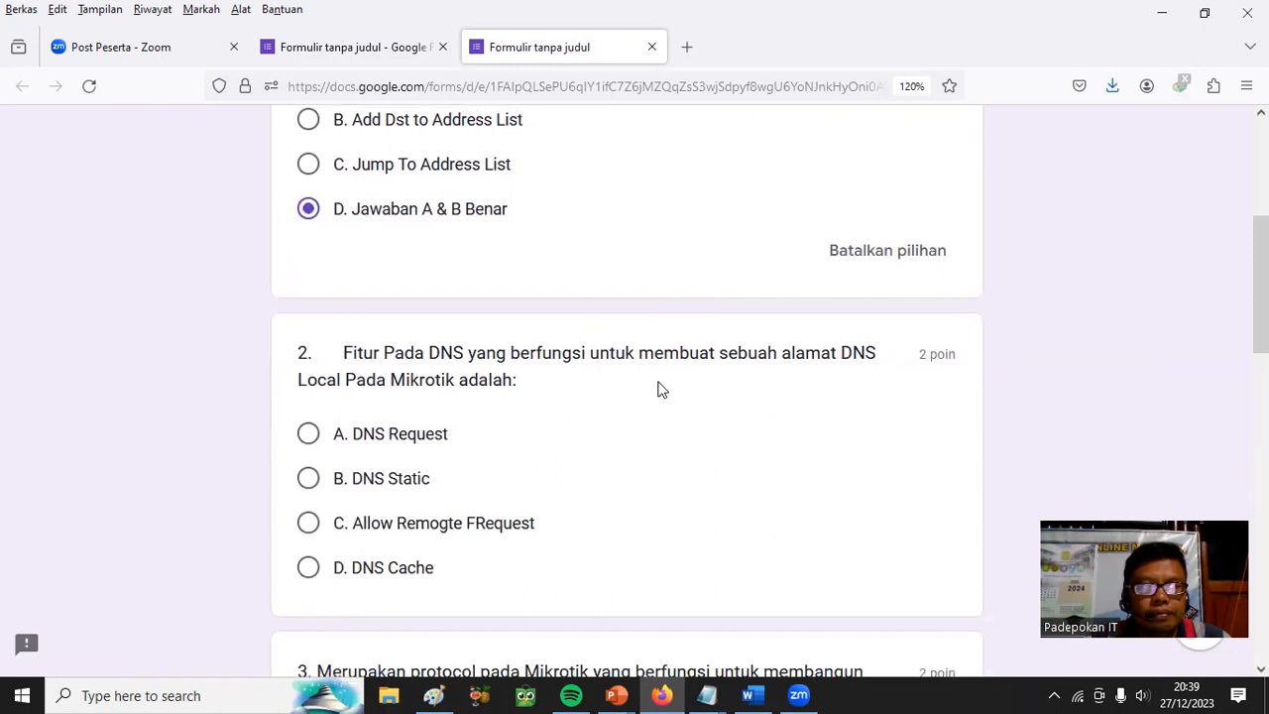
pyautogui.scroll(-2, 661, 389)
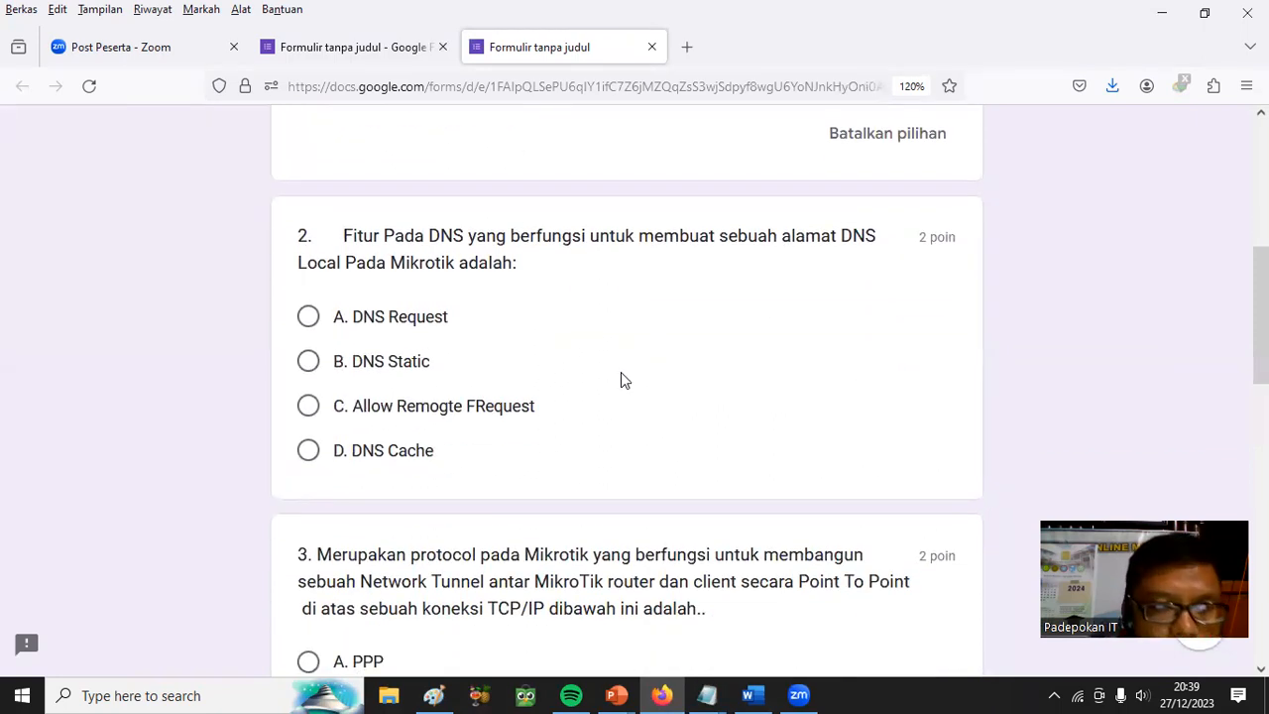
pyautogui.click(308, 361)
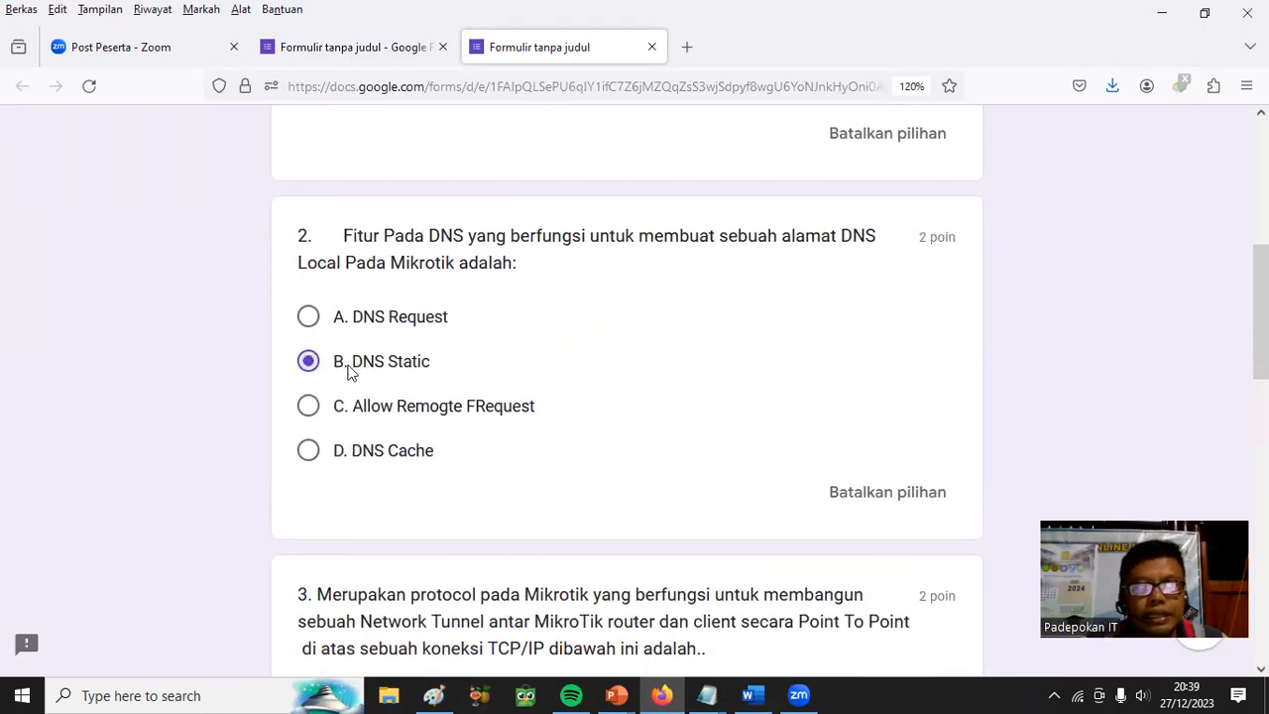
# Answer question 3 with "B. PPPoE" and question 4 with "A. Bound"
pyautogui.scroll(-5, 709, 357)
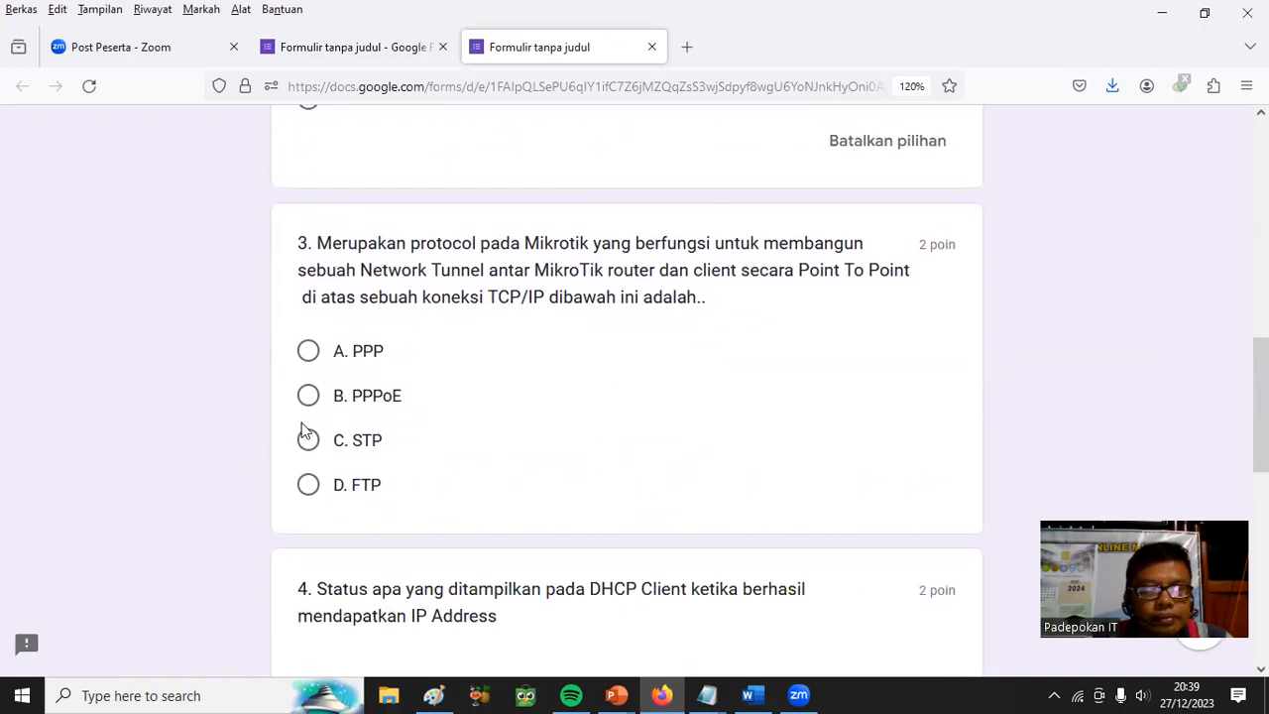
pyautogui.click(309, 396)
pyautogui.scroll(-5, 626, 403)
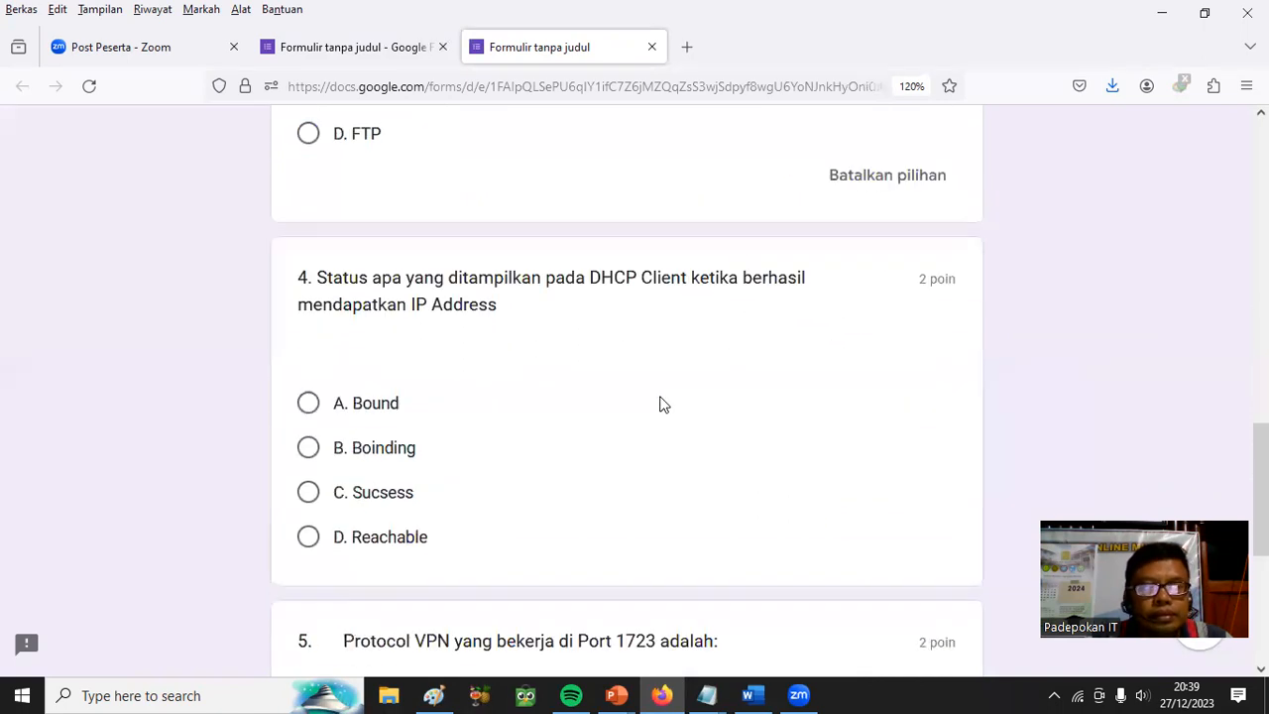
pyautogui.click(312, 404)
# Answer question 5 with "A. PPTP" and submit the quiz
pyautogui.scroll(-3, 680, 402)
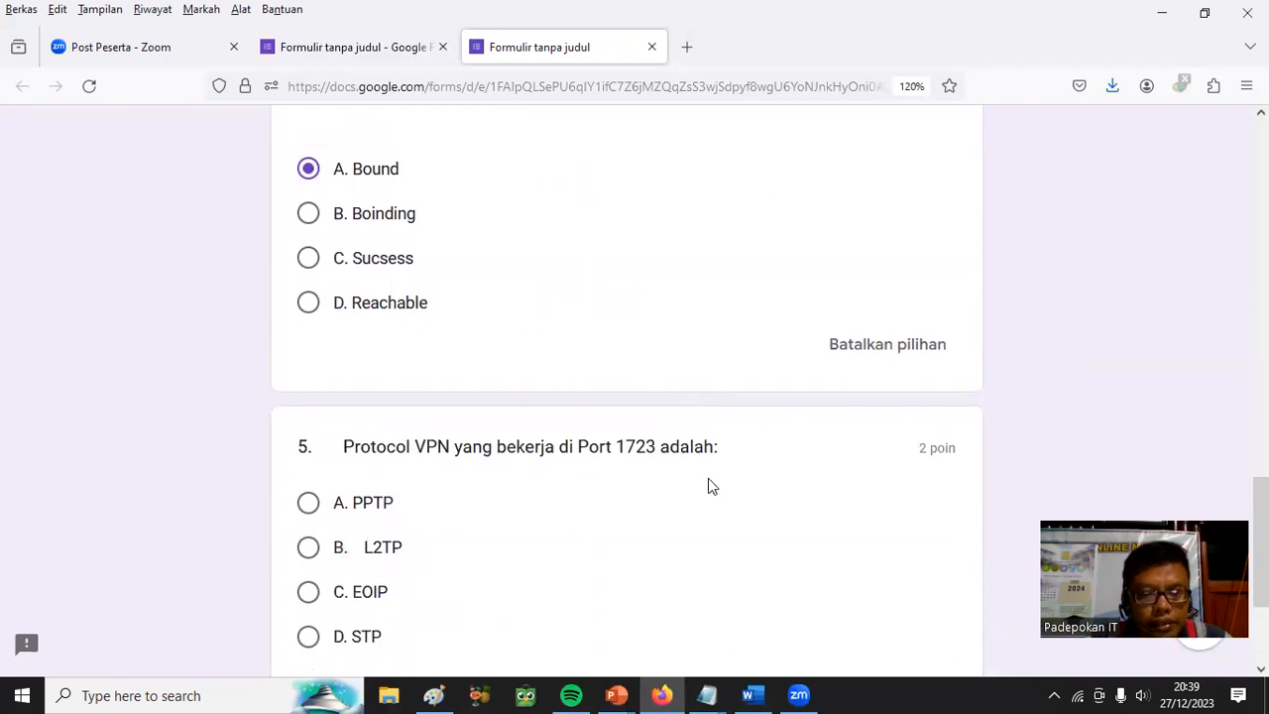
pyautogui.scroll(-2, 710, 482)
pyautogui.click(309, 388)
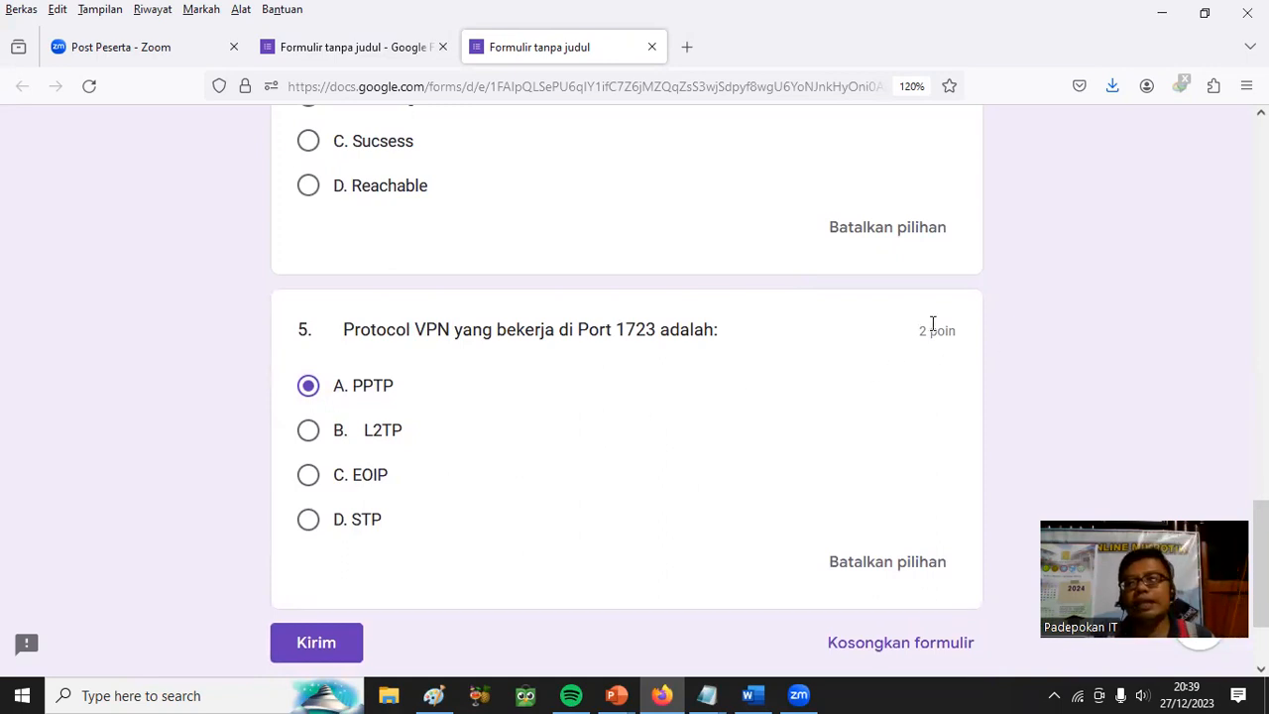
pyautogui.scroll(-2, 778, 368)
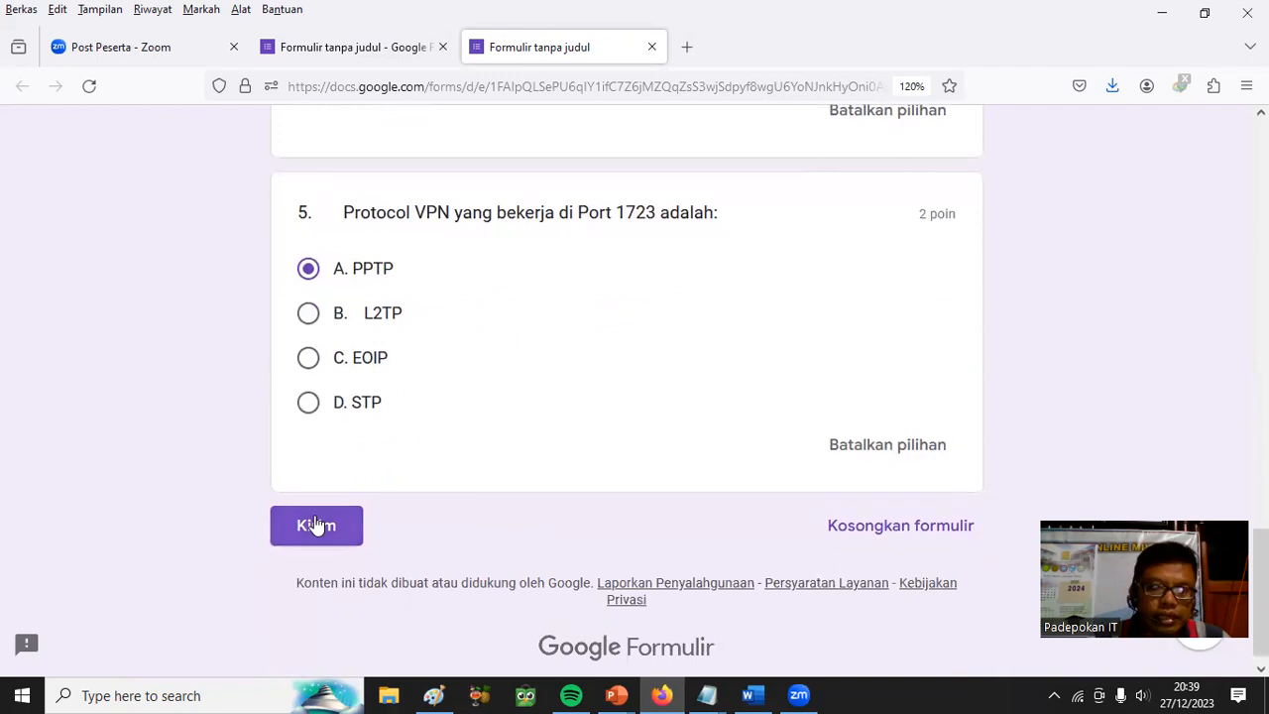
pyautogui.click(312, 521)
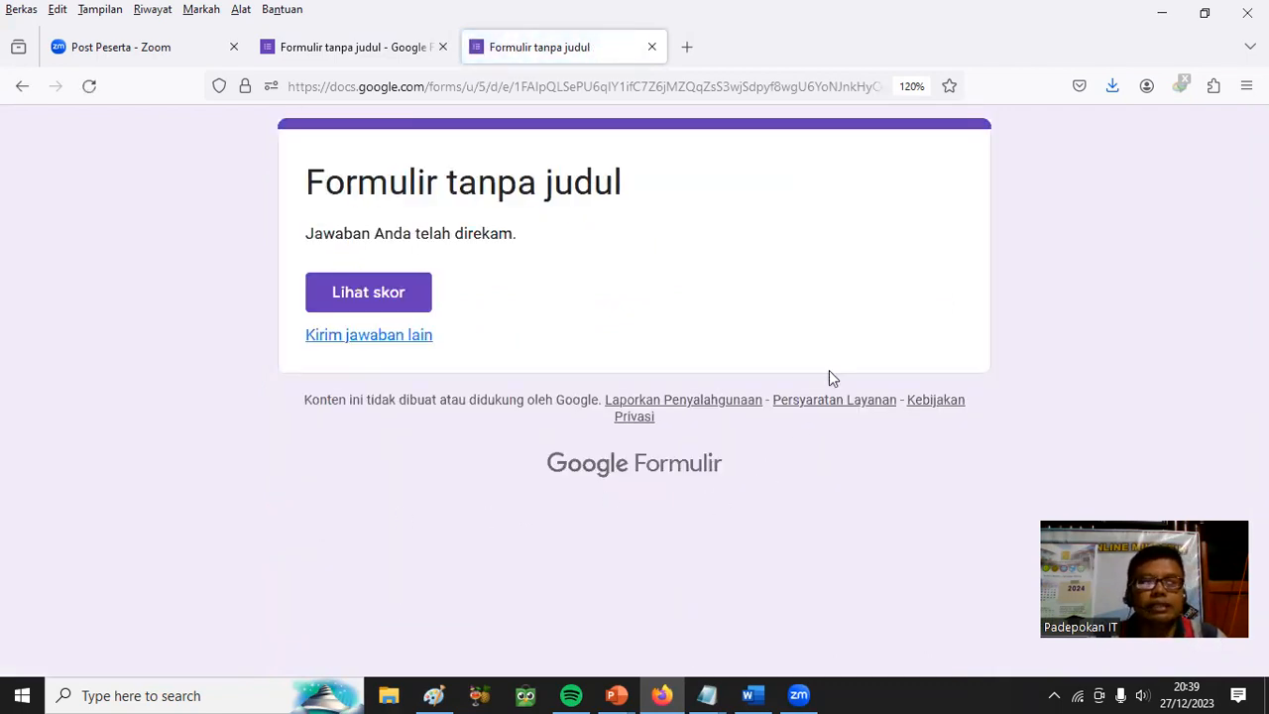
# View the score of the submitted quiz and return to the form editor
pyautogui.click(372, 304)
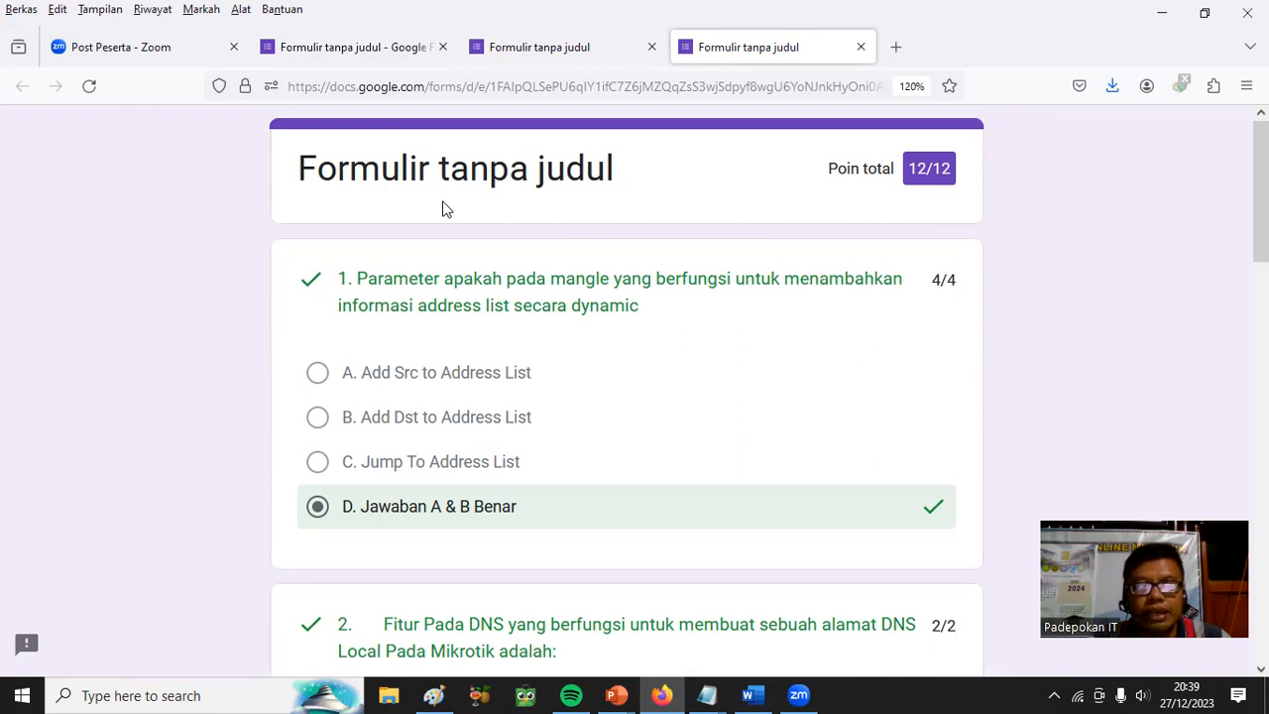
pyautogui.click(526, 54)
pyautogui.click(393, 55)
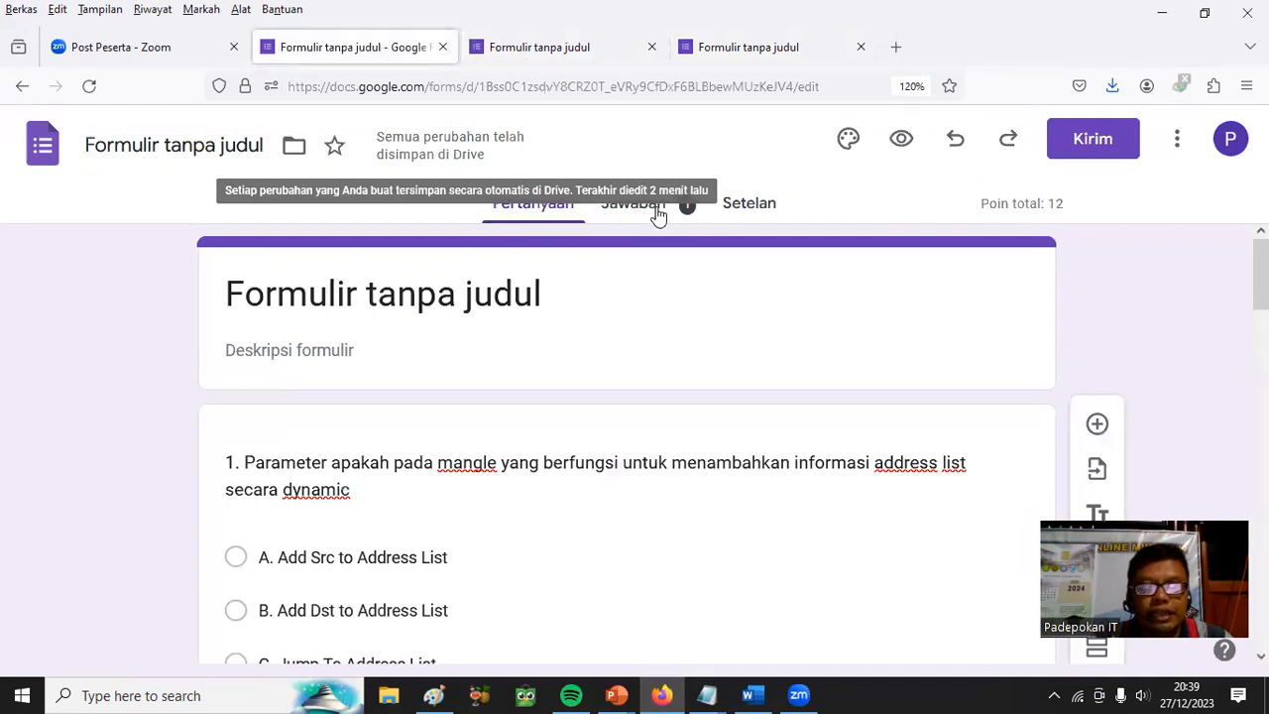
# Look through the form's recorded responses and go back to its questions
pyautogui.click(654, 212)
pyautogui.scroll(-3, 726, 500)
pyautogui.scroll(3, 726, 500)
pyautogui.click(540, 216)
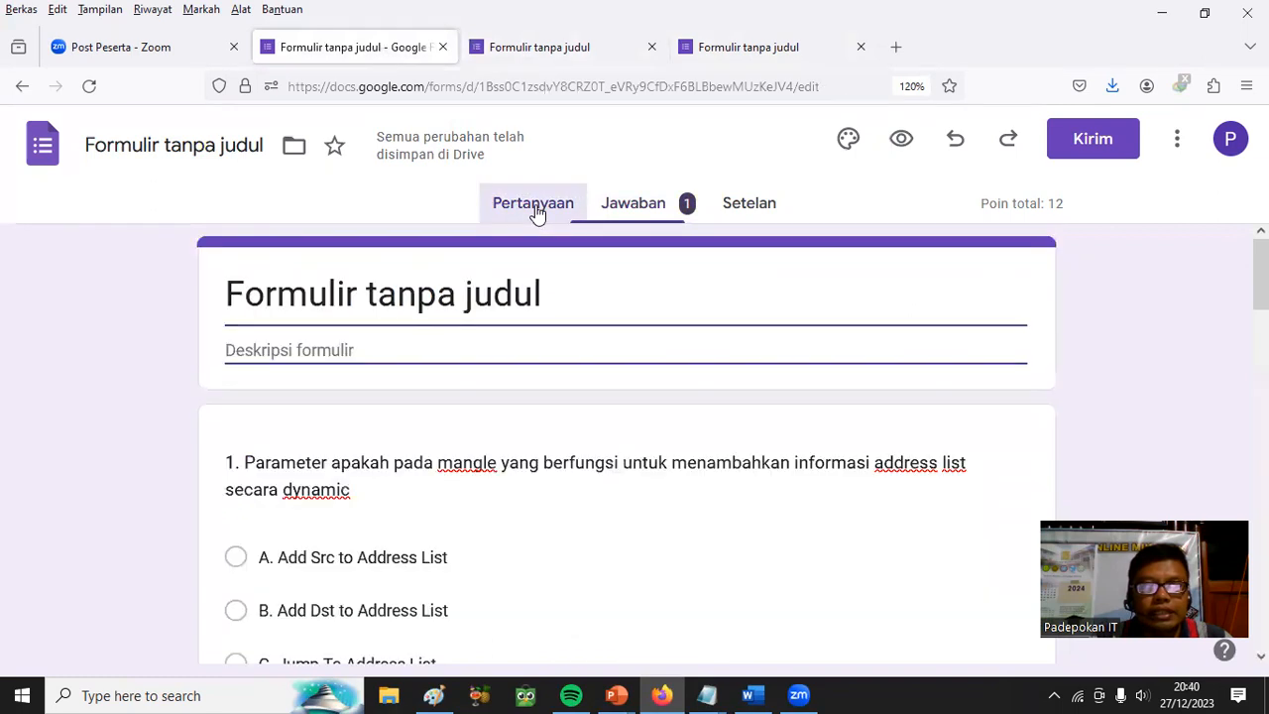
# Open the answer key of question 1 and set its value to 2 points
pyautogui.scroll(-1, 571, 374)
pyautogui.scroll(-1, 574, 369)
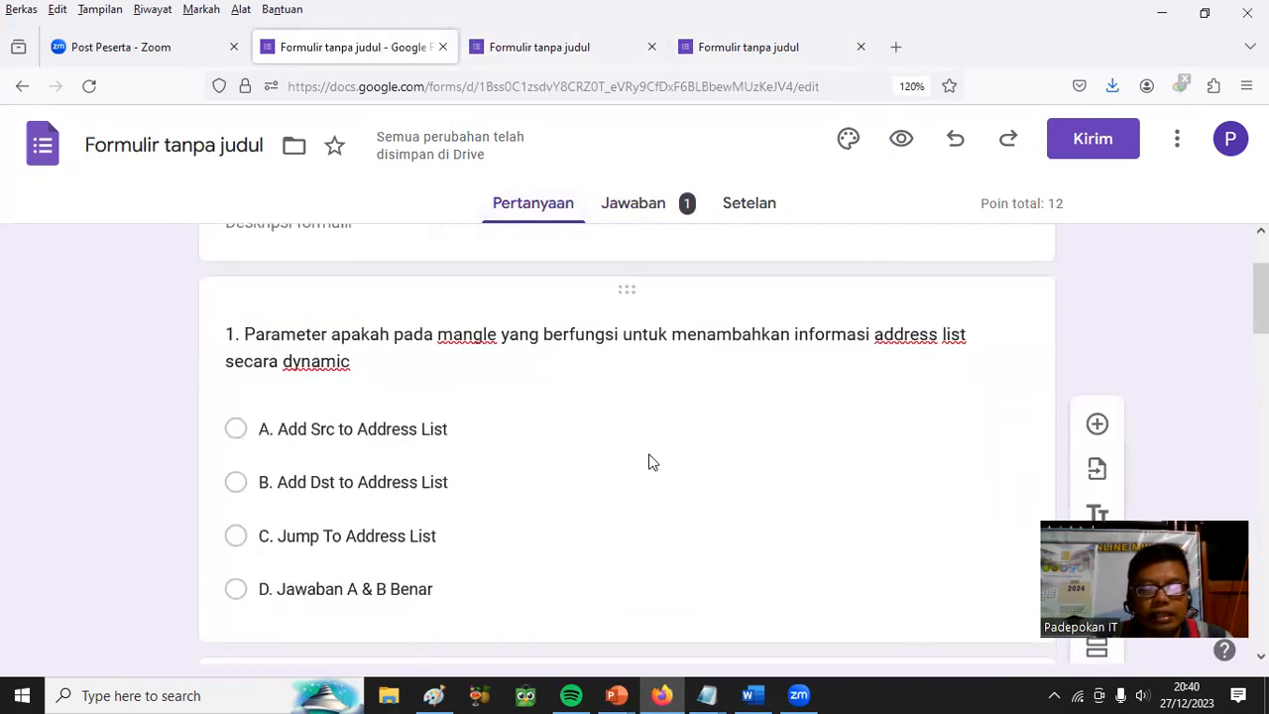
pyautogui.scroll(3, 642, 417)
pyautogui.scroll(-3, 535, 424)
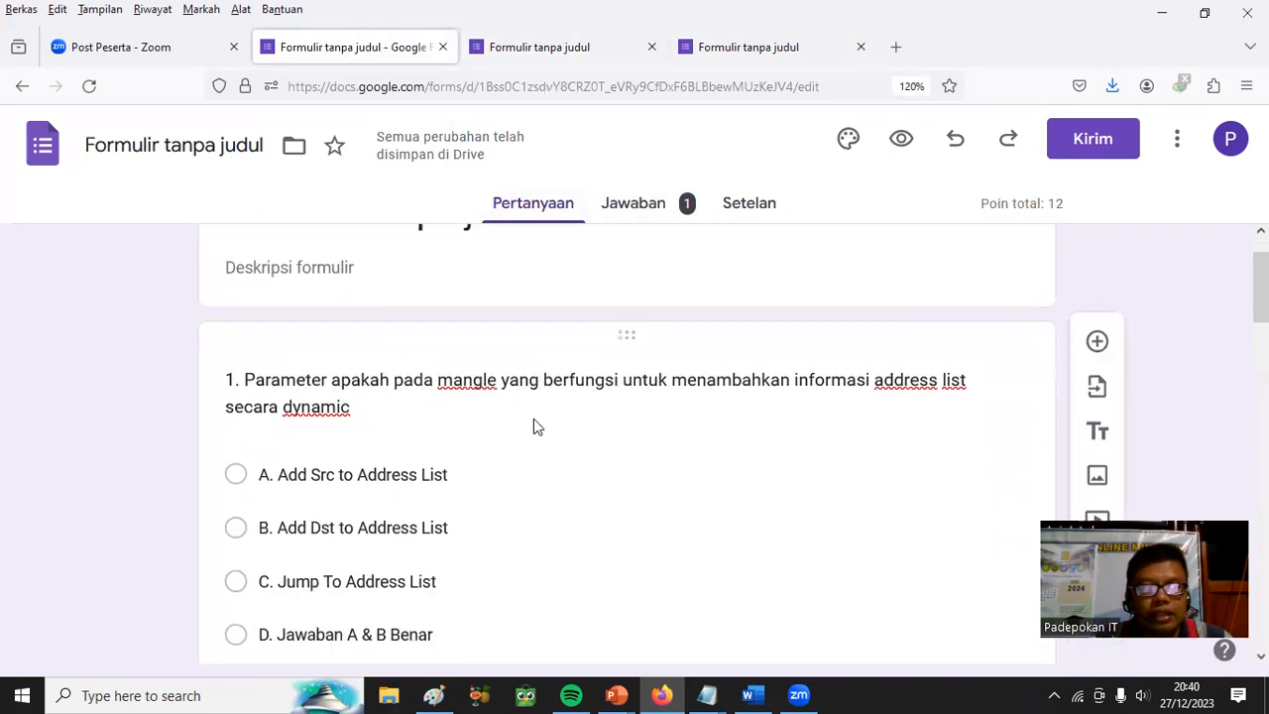
pyautogui.click(606, 466)
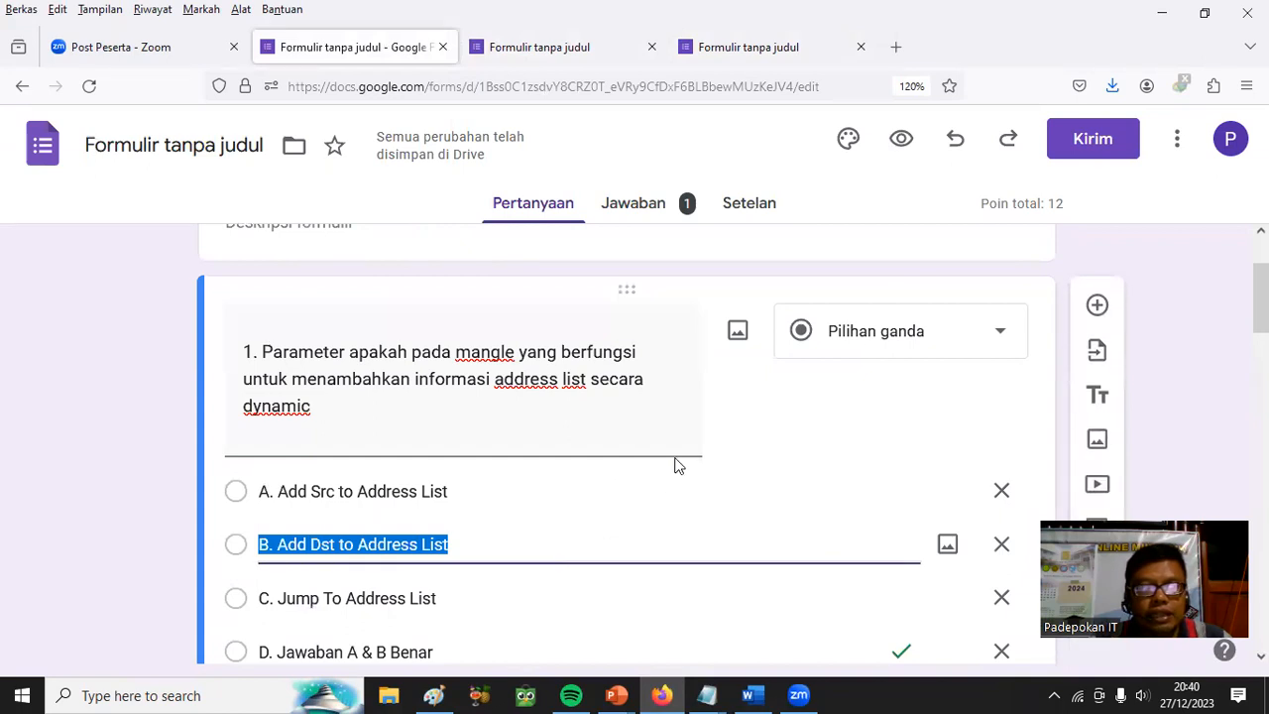
pyautogui.scroll(-5, 674, 463)
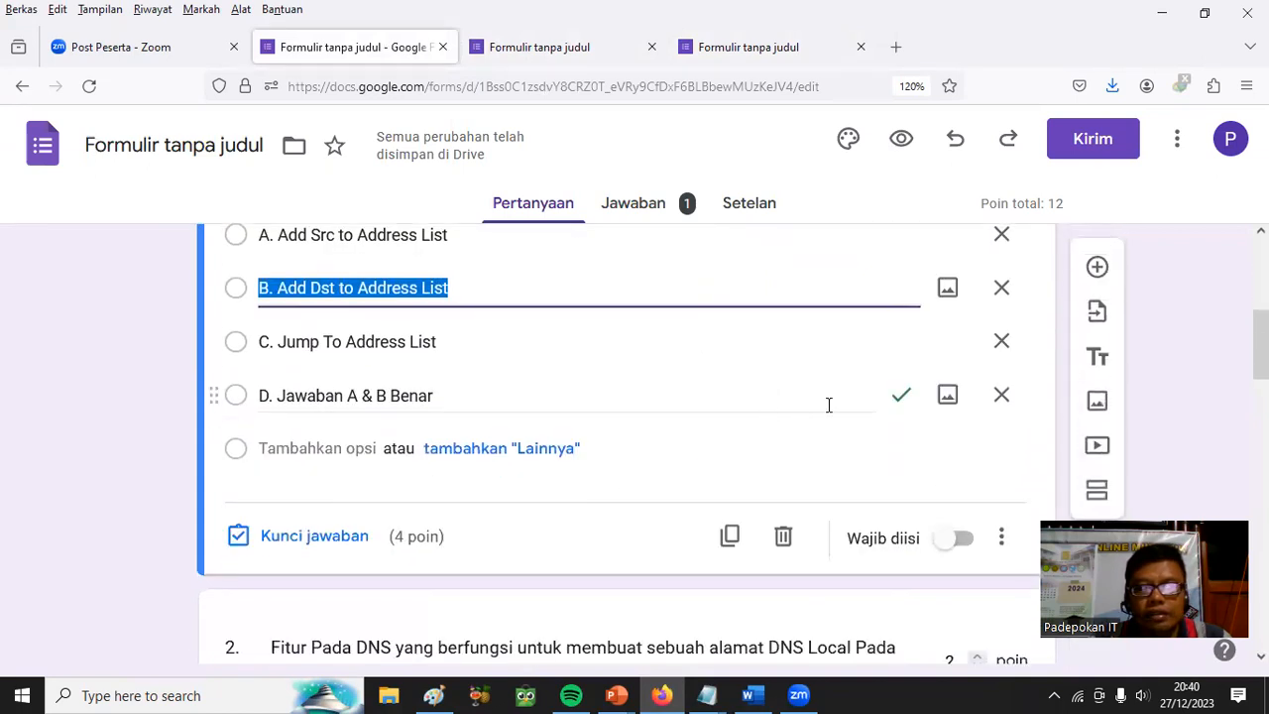
pyautogui.scroll(7, 784, 396)
pyautogui.scroll(-2, 906, 495)
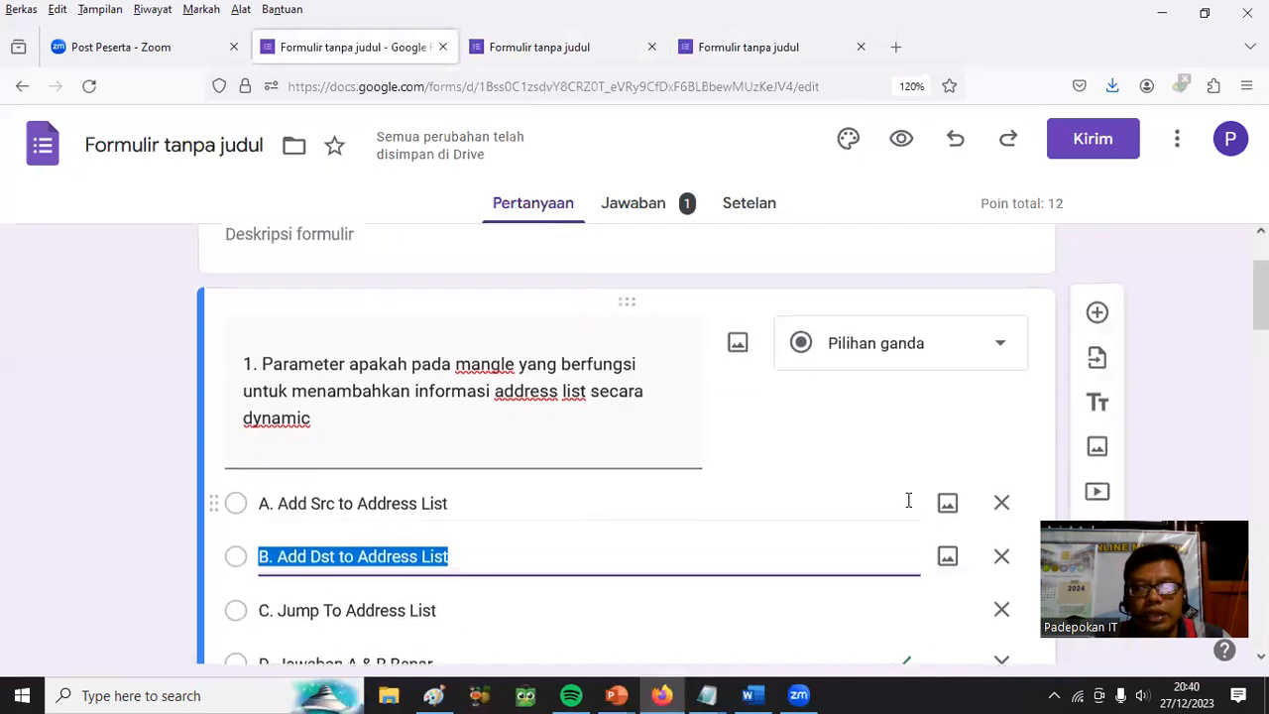
pyautogui.scroll(-3, 942, 499)
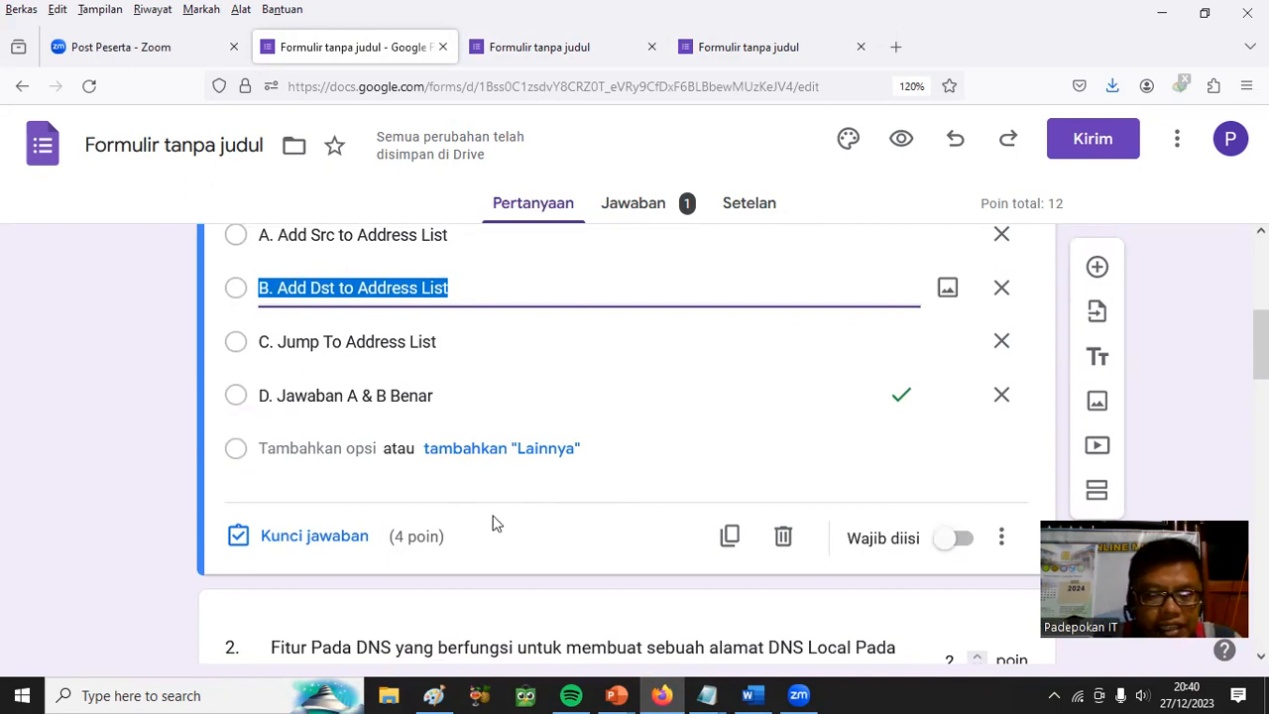
pyautogui.click(322, 537)
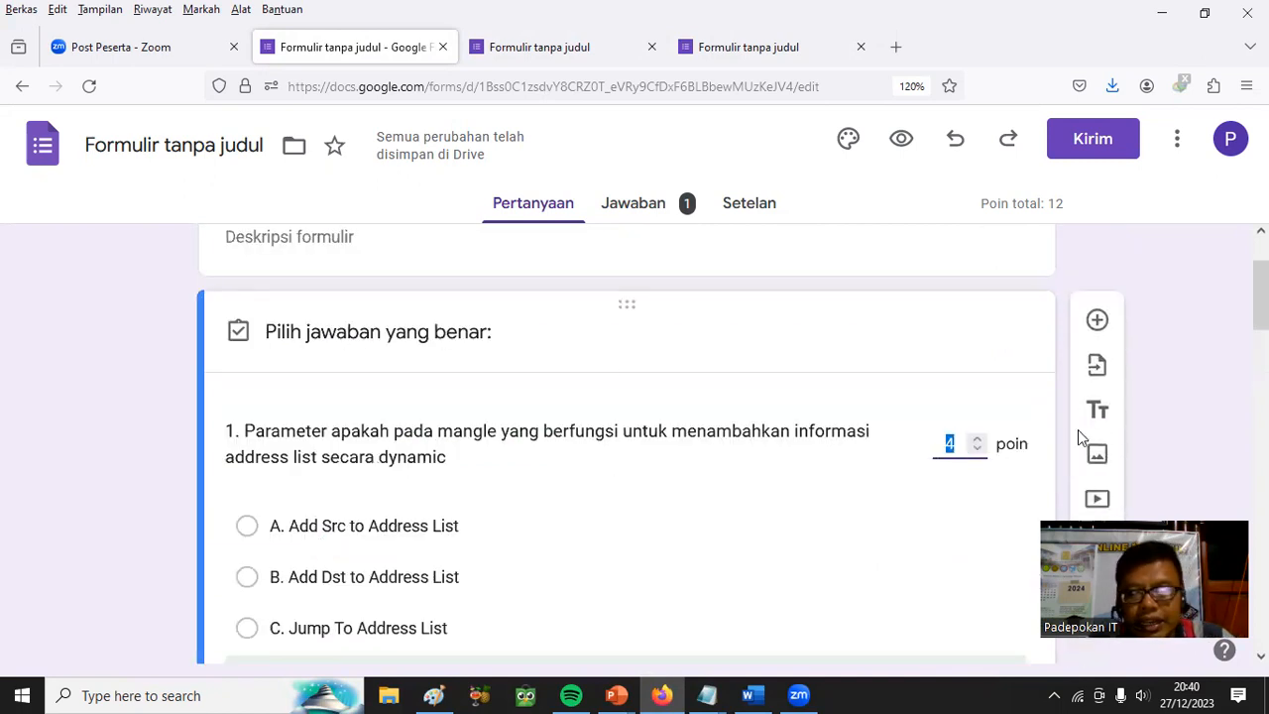
pyautogui.click(977, 448)
pyautogui.click(977, 447)
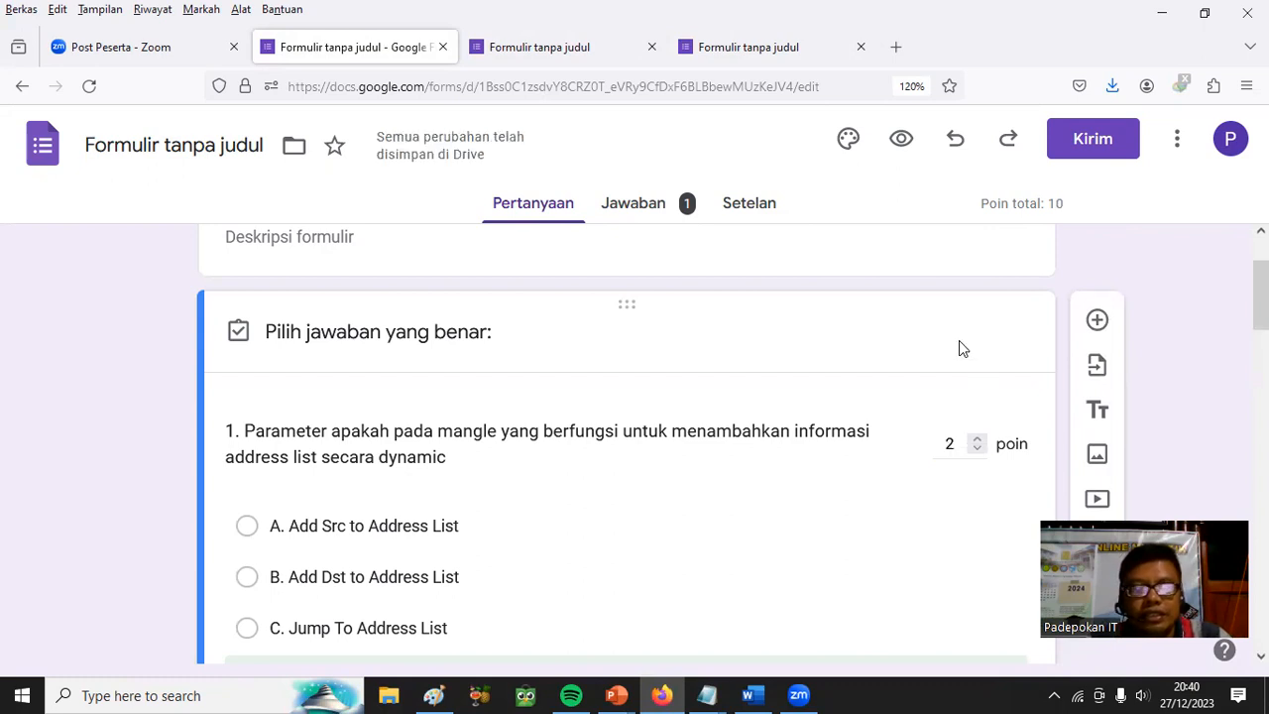
pyautogui.scroll(-4, 960, 347)
pyautogui.scroll(4, 1015, 290)
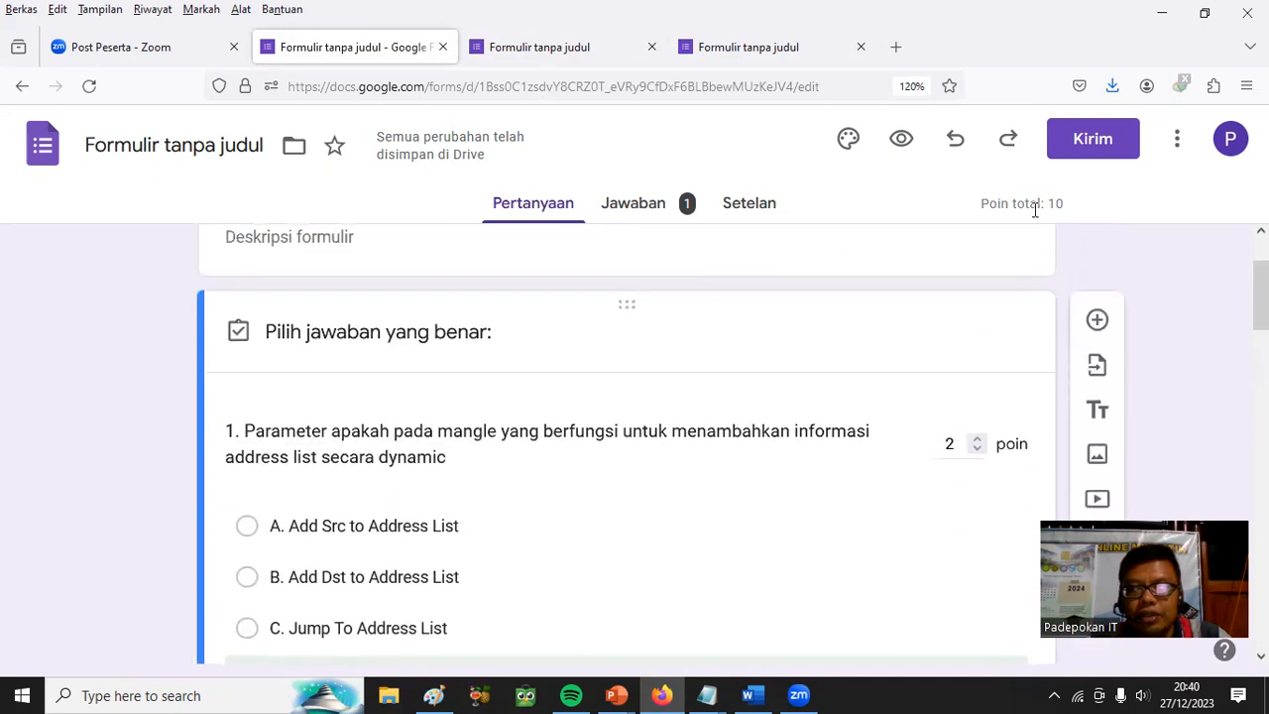
# Preview the quiz and answer question 1 with "D. Jawaban A & B Benar" and question 2 with "B. DNS Static"
pyautogui.scroll(-5, 906, 382)
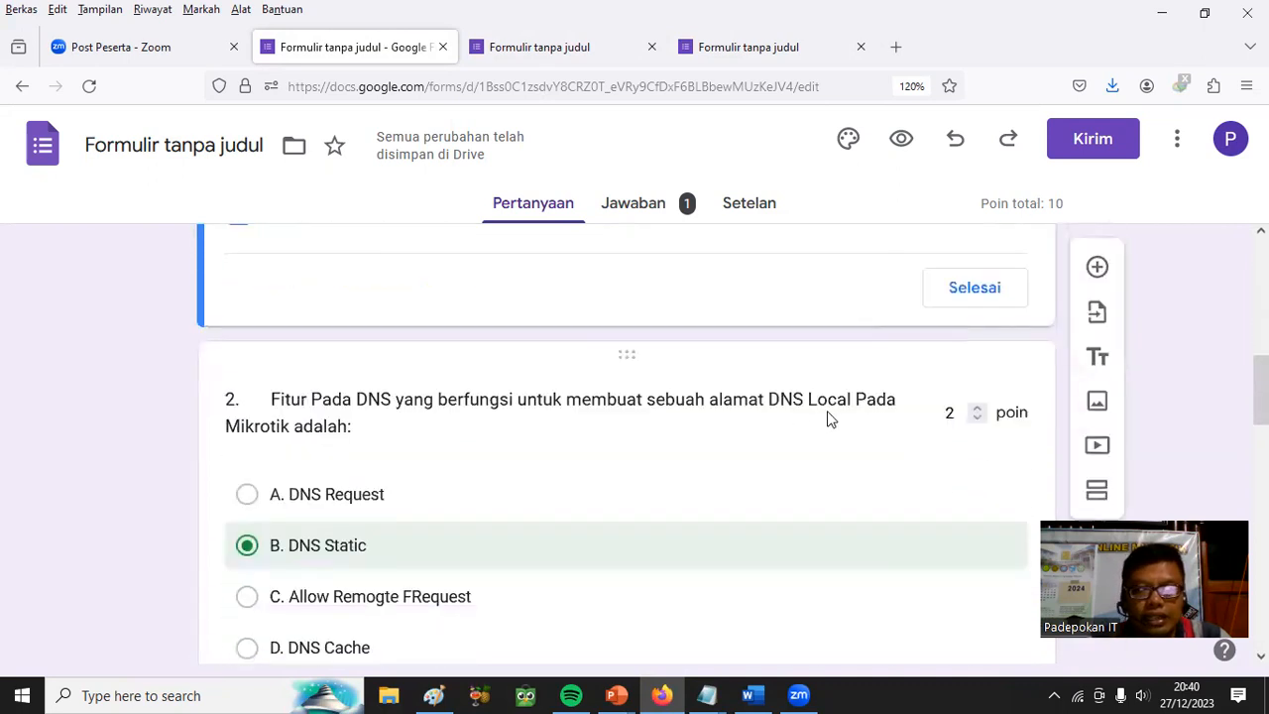
pyautogui.scroll(-6, 951, 426)
pyautogui.scroll(-5, 951, 495)
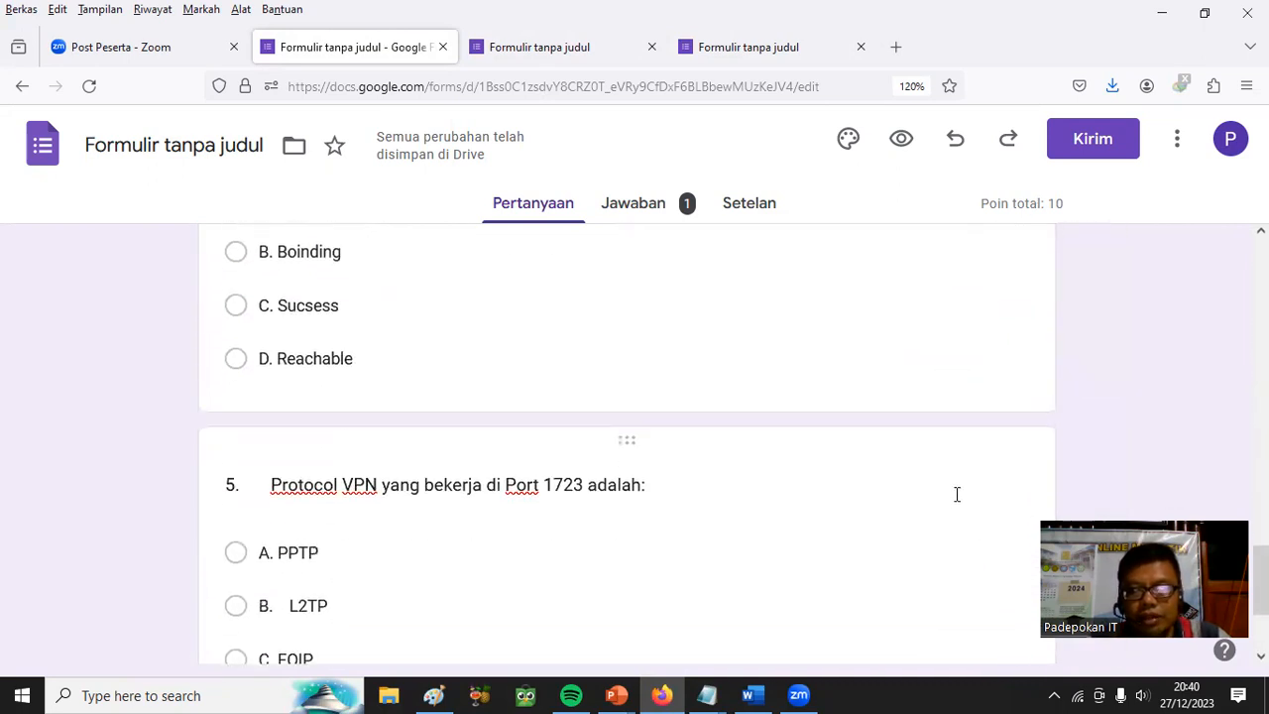
pyautogui.scroll(15, 928, 535)
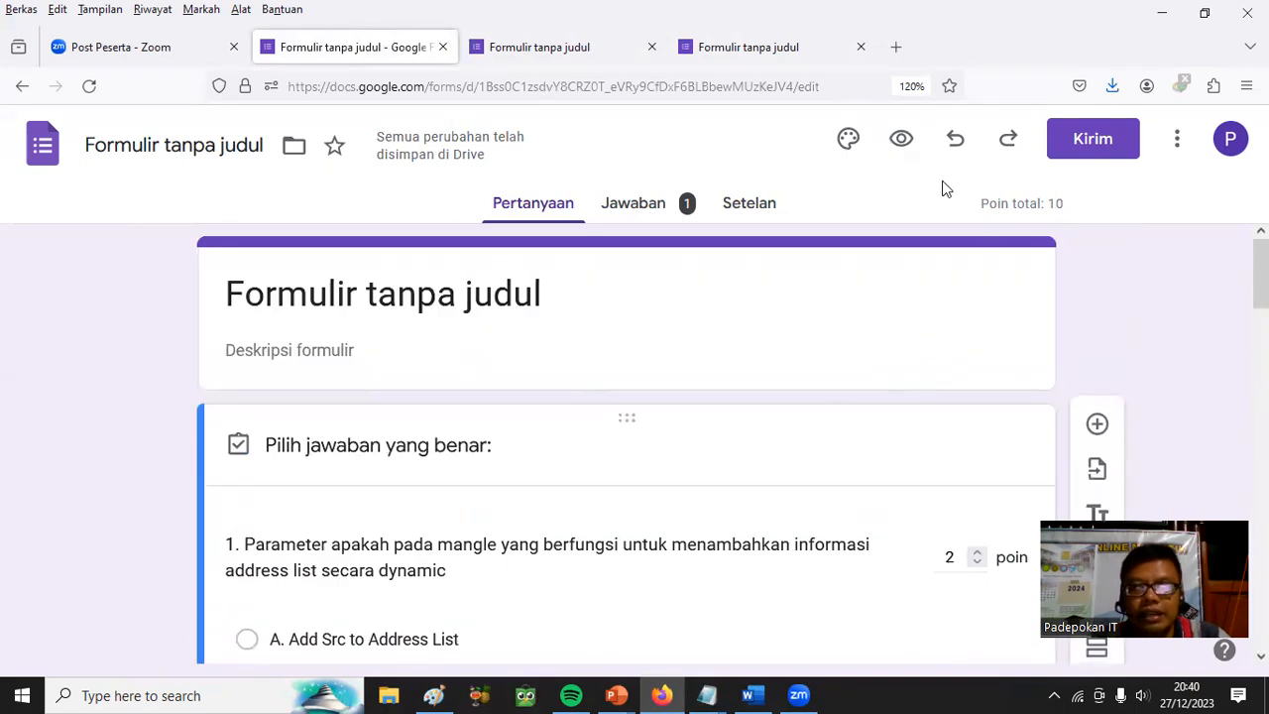
pyautogui.click(901, 138)
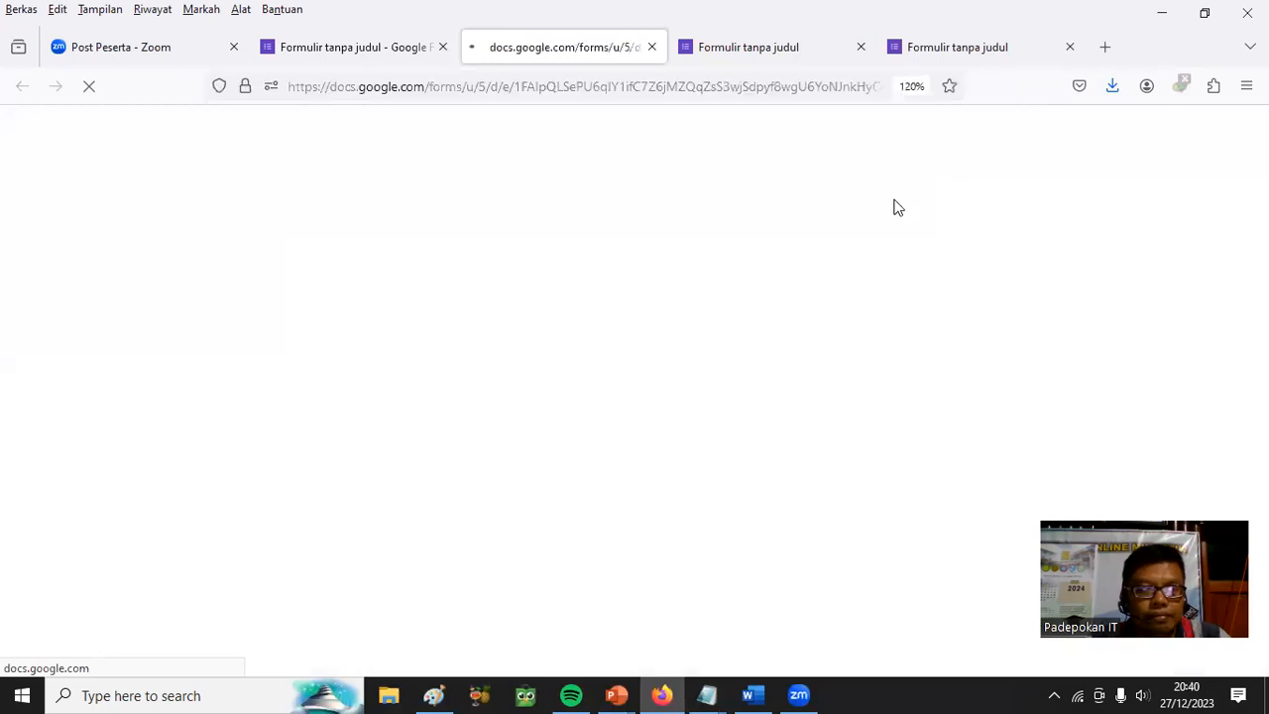
pyautogui.click(416, 561)
pyautogui.scroll(-3, 610, 471)
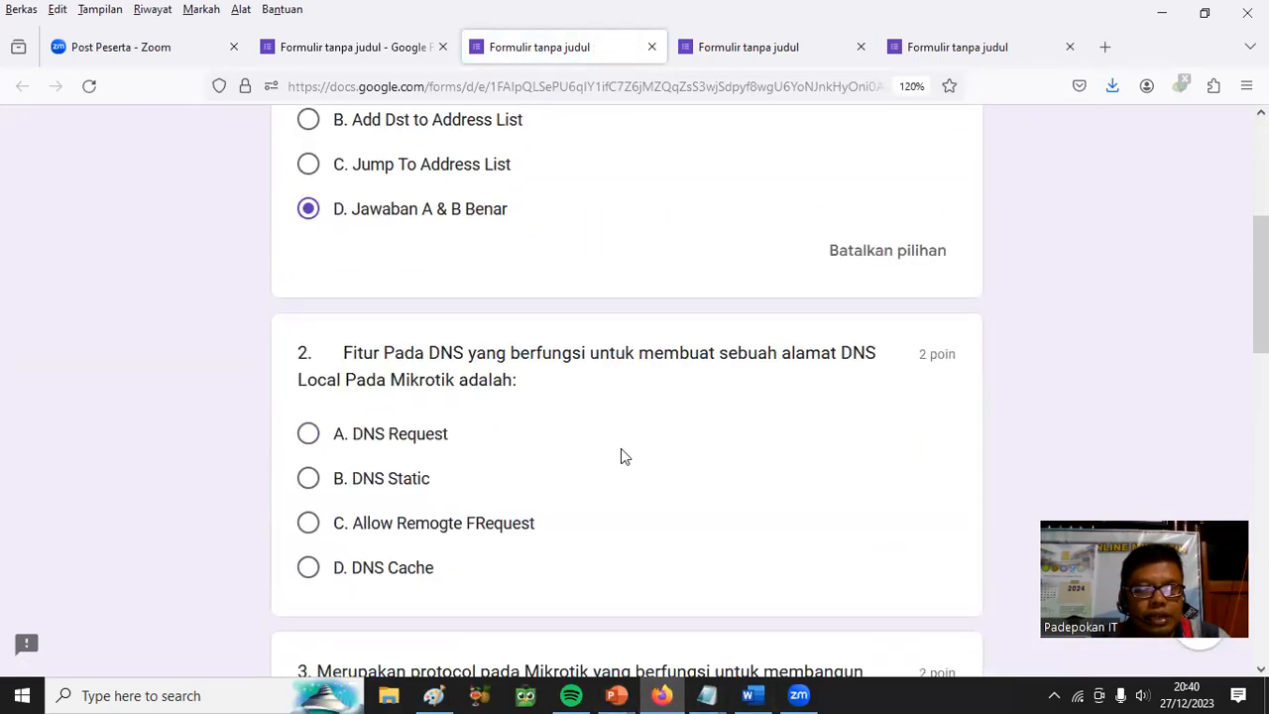
pyautogui.click(397, 480)
pyautogui.scroll(-3, 641, 495)
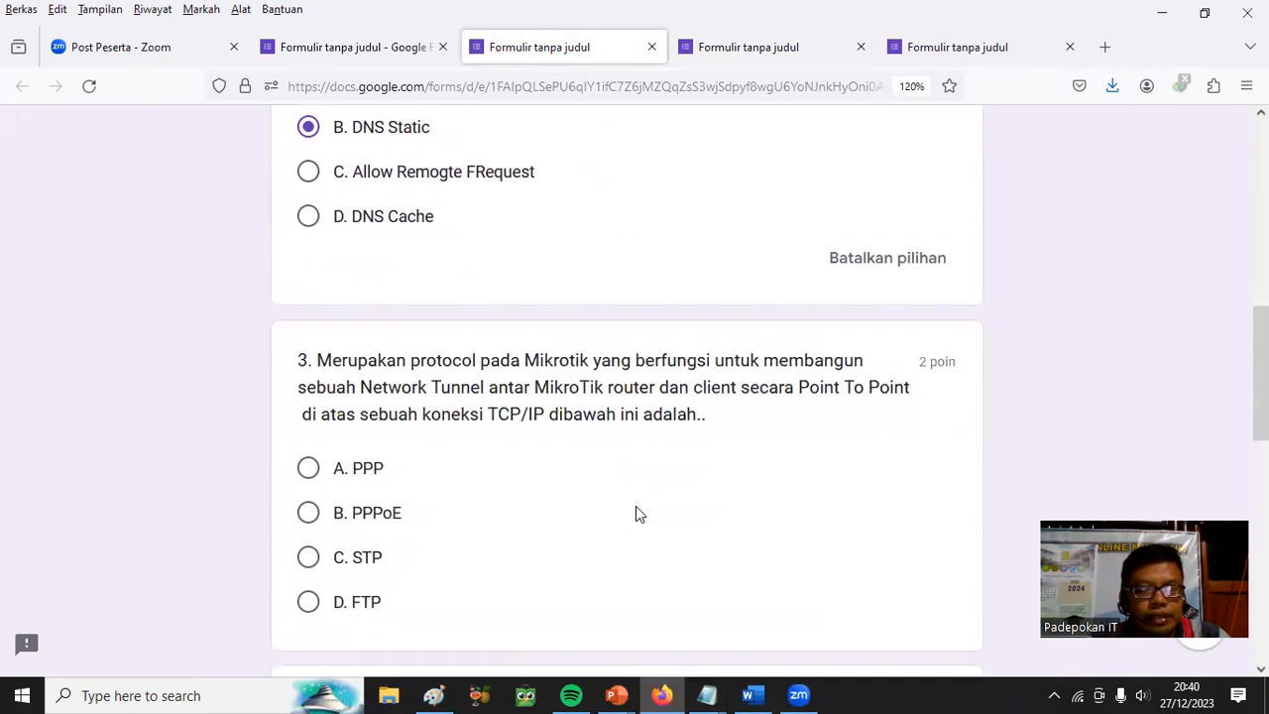
# Choose "B. PPPoE" for question 3 and "A. Bound" for question 4 in the quiz preview
pyautogui.click(417, 513)
pyautogui.scroll(-5, 535, 490)
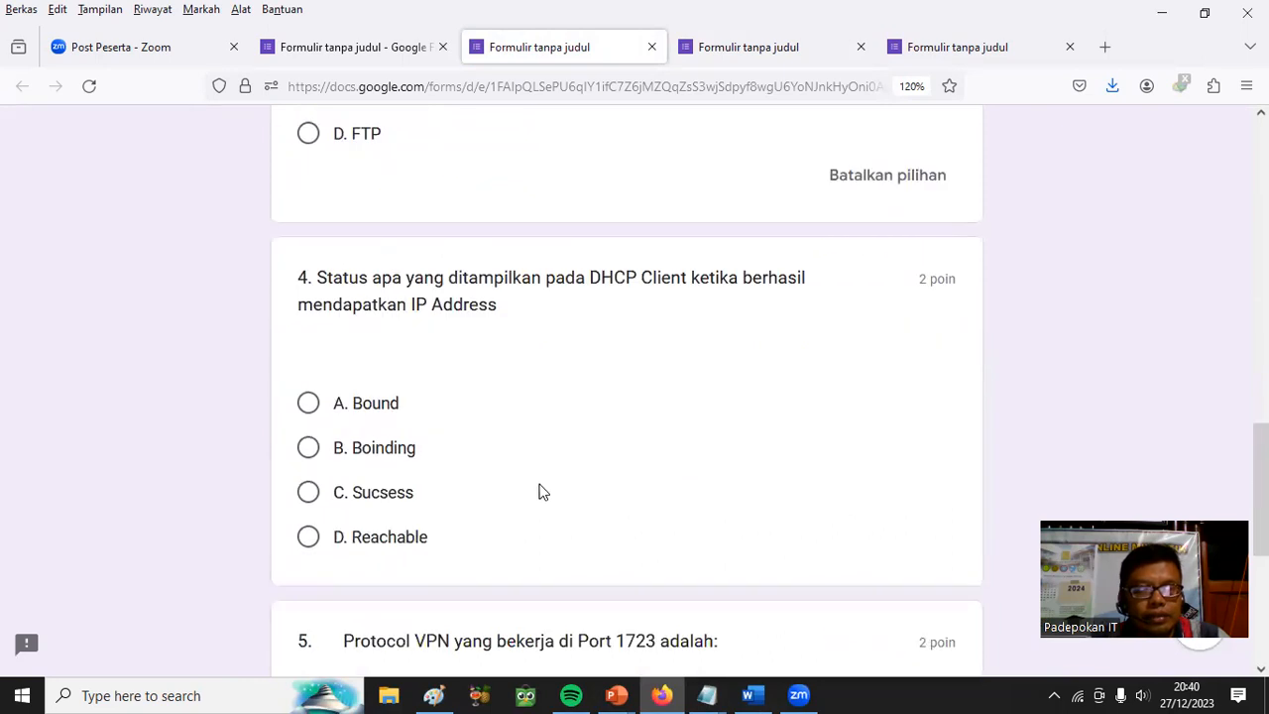
pyautogui.click(384, 410)
pyautogui.scroll(-3, 510, 424)
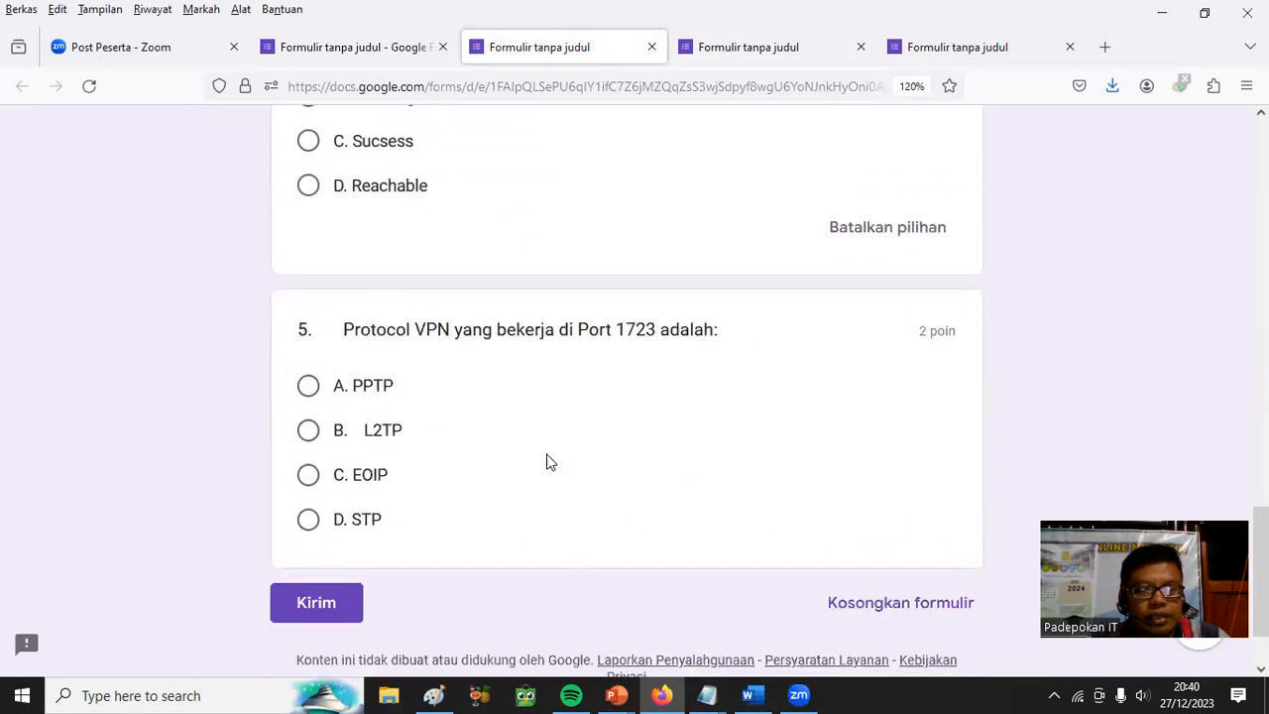
# Choose "A. PPTP" for question 5 and submit the quiz answers
pyautogui.click(369, 386)
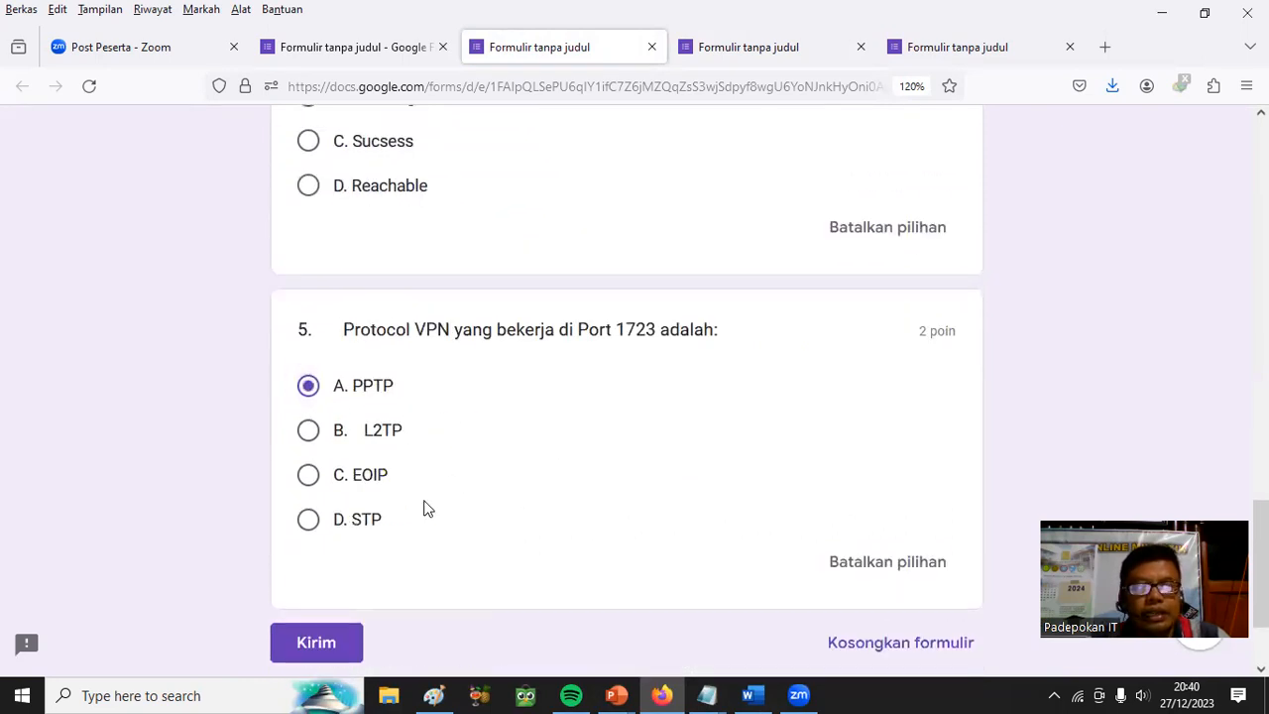
pyautogui.scroll(-3, 416, 515)
pyautogui.click(324, 512)
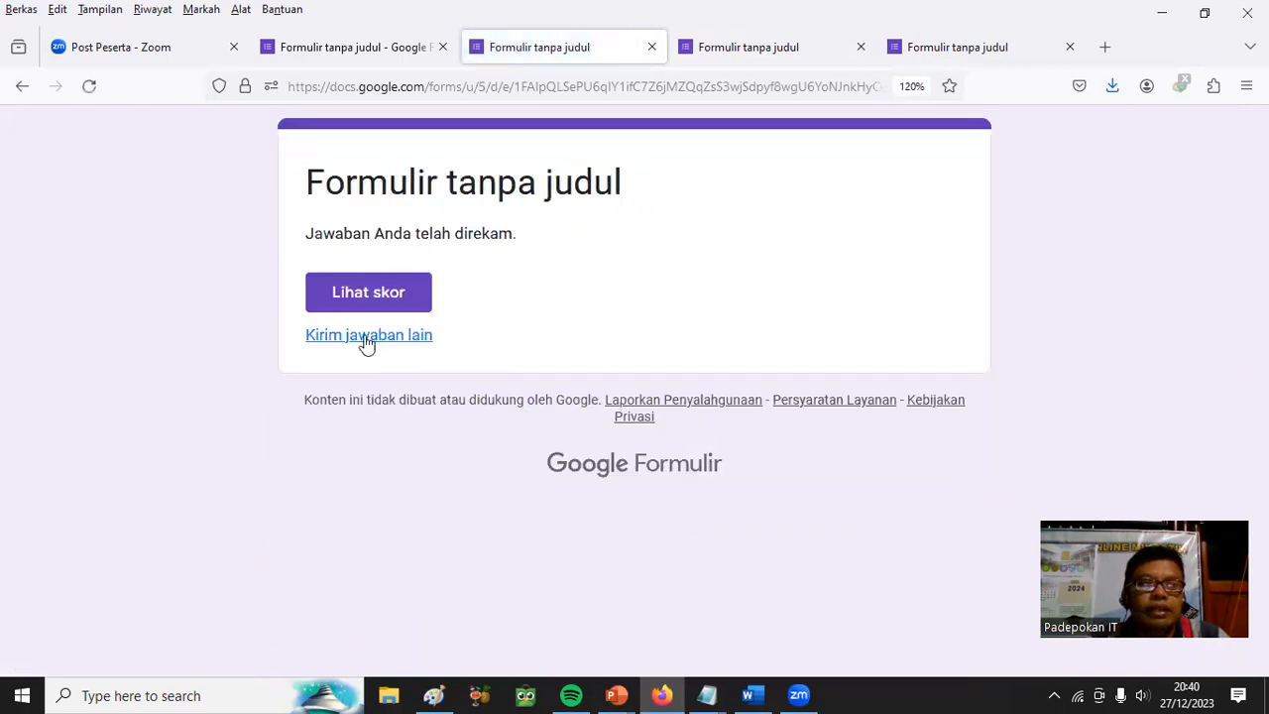
# Open the score of the submitted quiz and review the total and the marking of all five questions
pyautogui.click(389, 290)
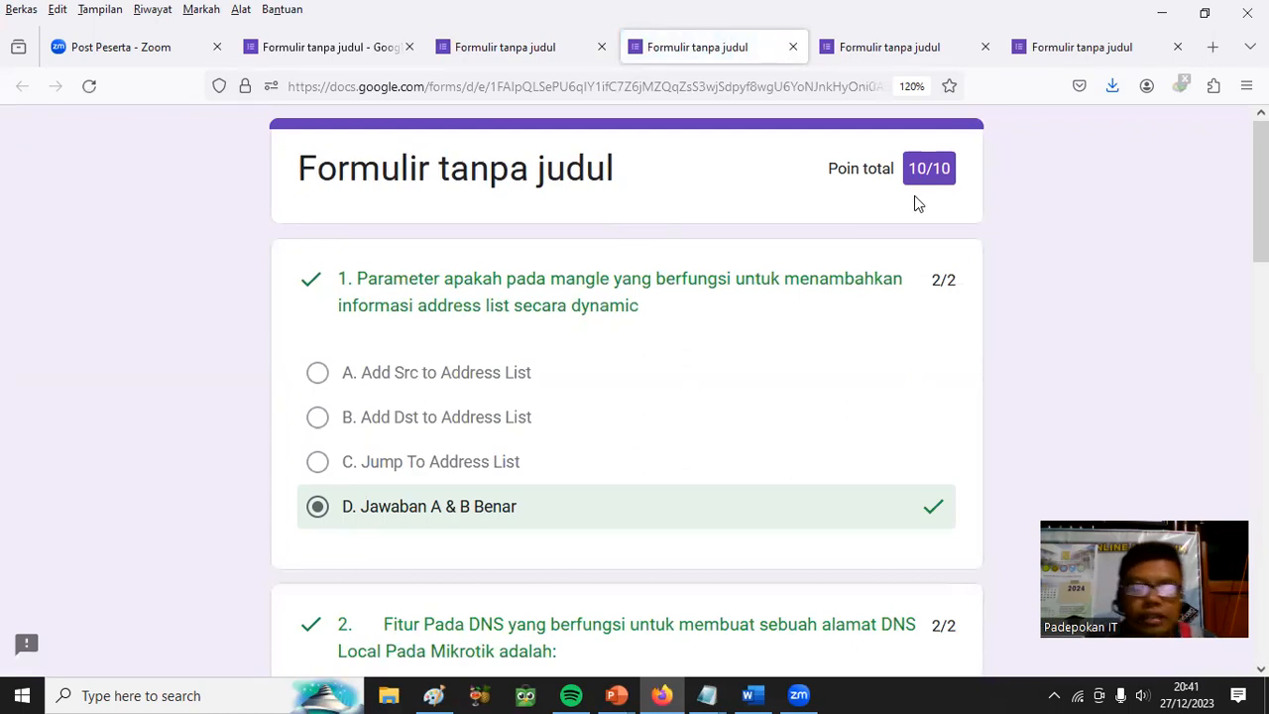
pyautogui.scroll(-10, 702, 394)
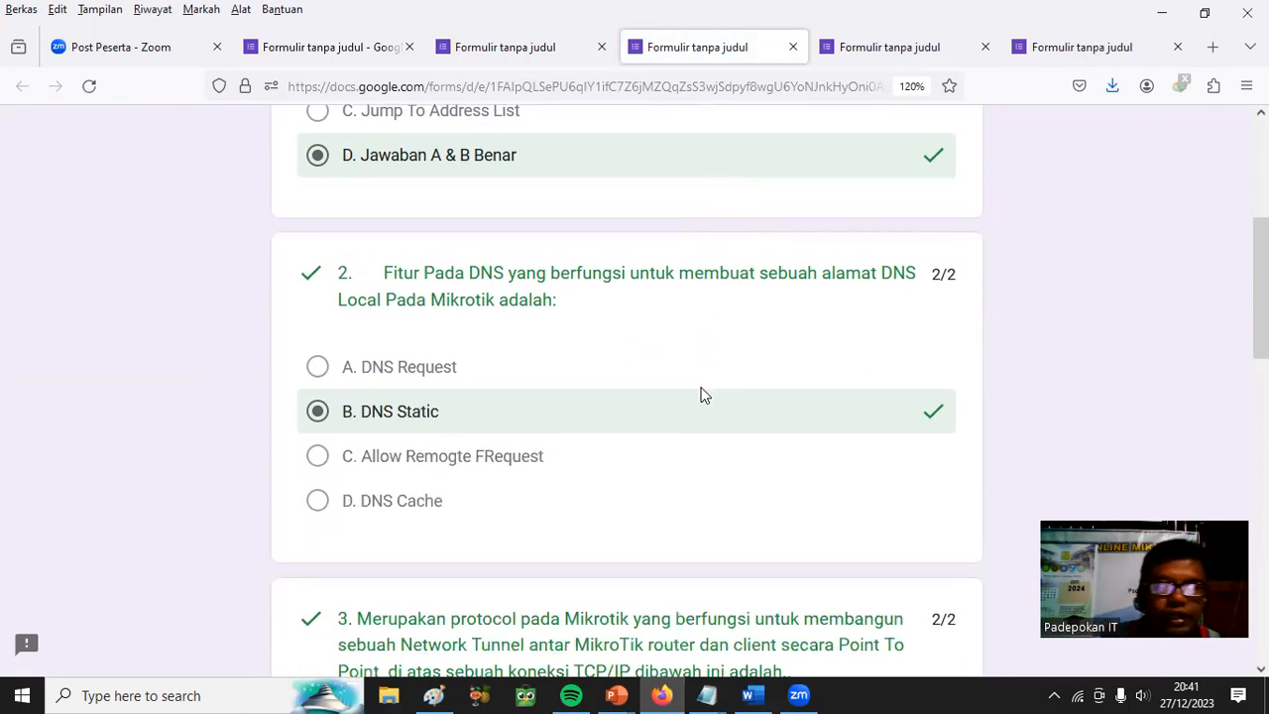
pyautogui.scroll(10, 717, 396)
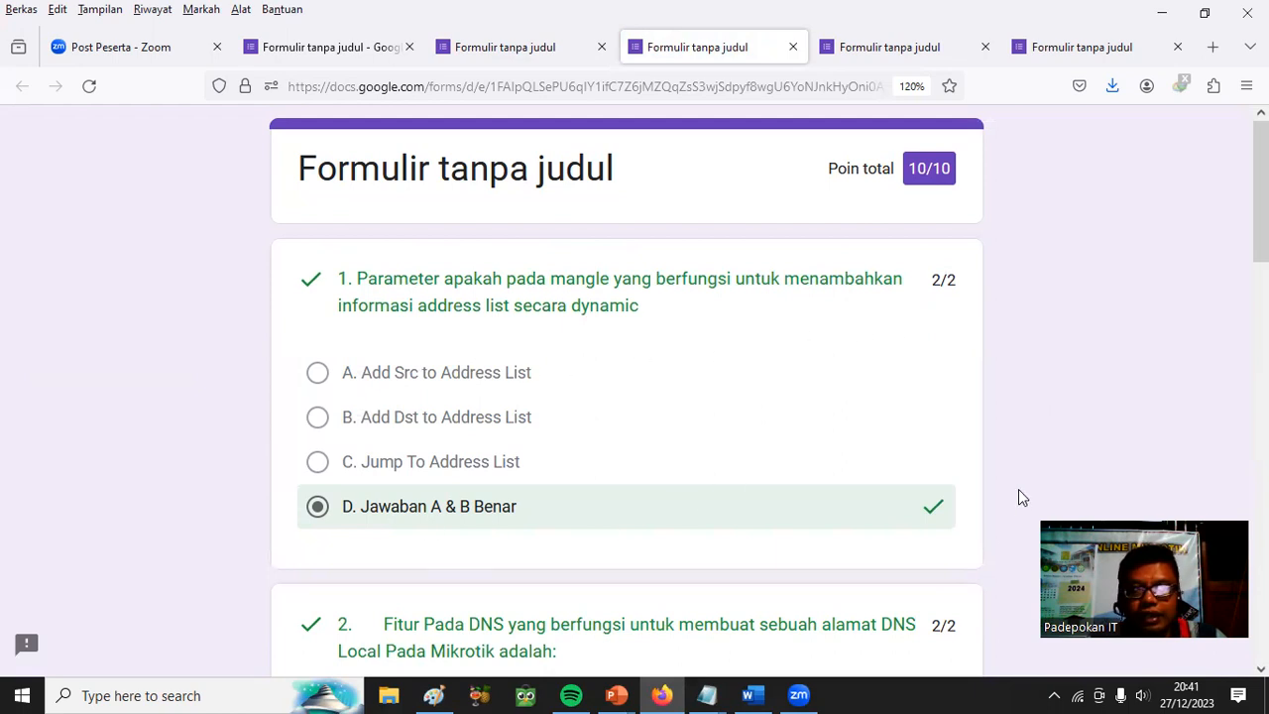
pyautogui.scroll(-2, 981, 436)
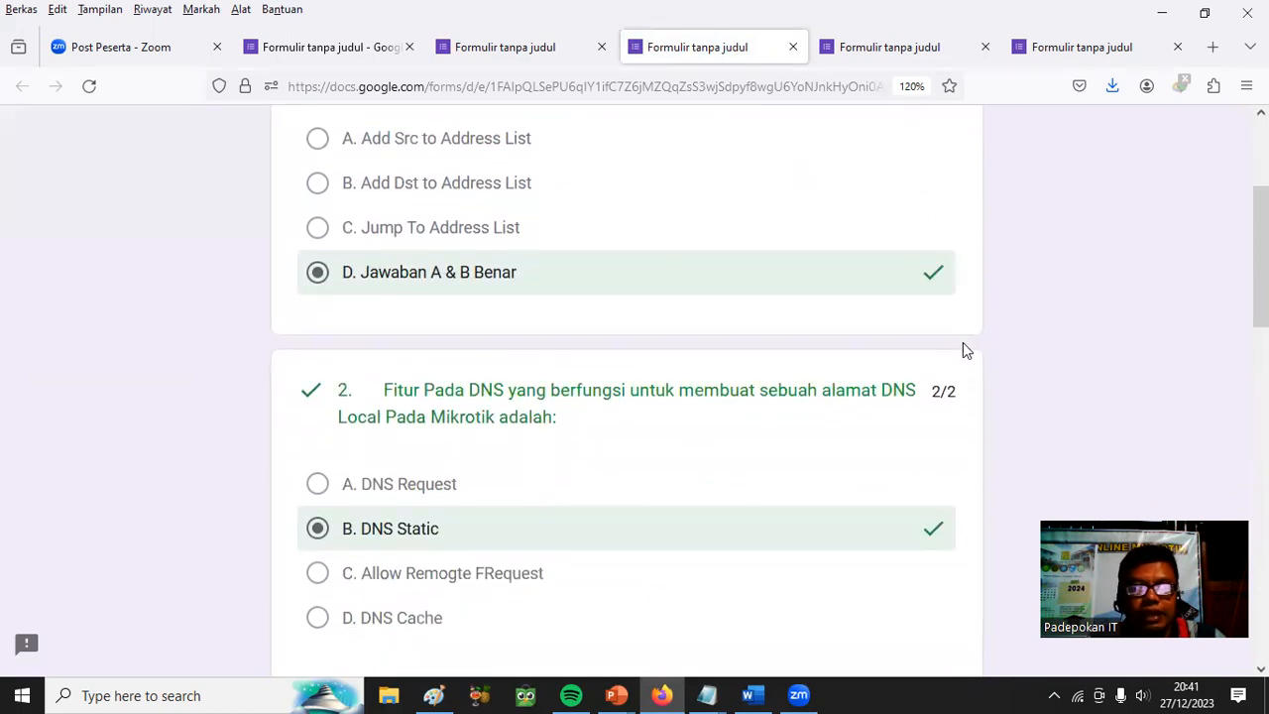
pyautogui.scroll(-1, 963, 357)
pyautogui.scroll(-2, 946, 420)
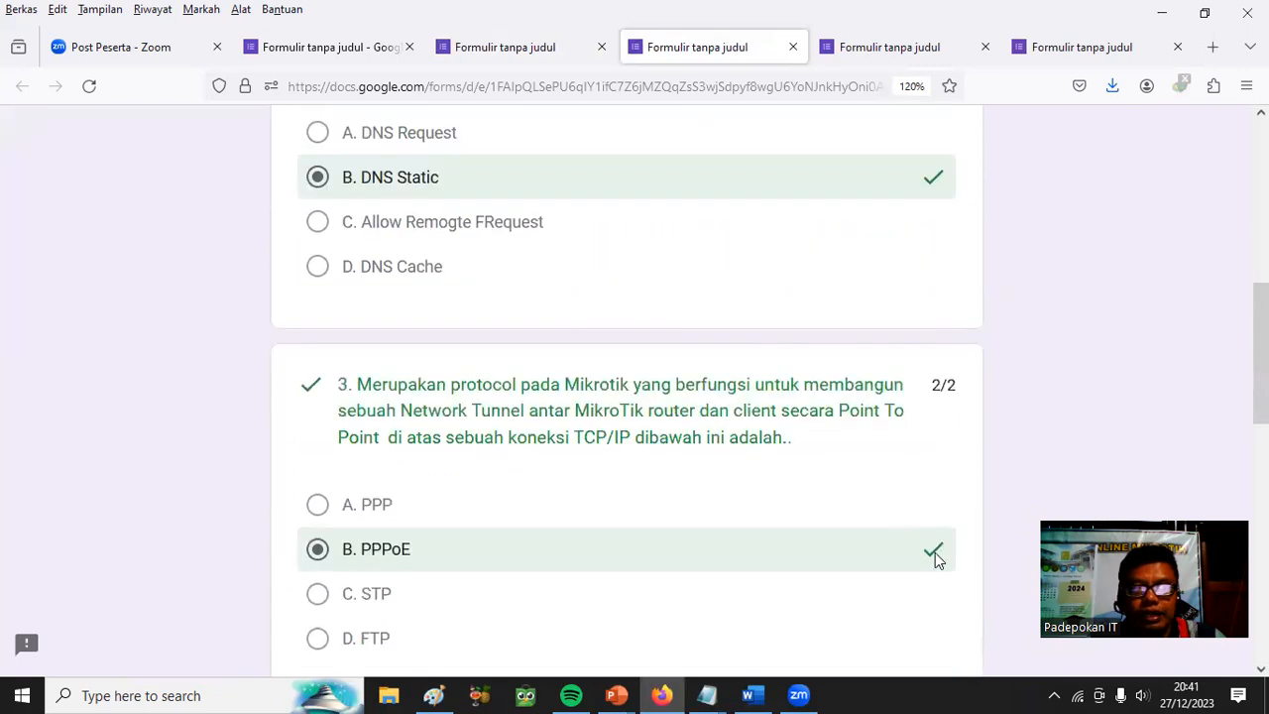
pyautogui.scroll(-3, 934, 558)
pyautogui.scroll(-2, 940, 567)
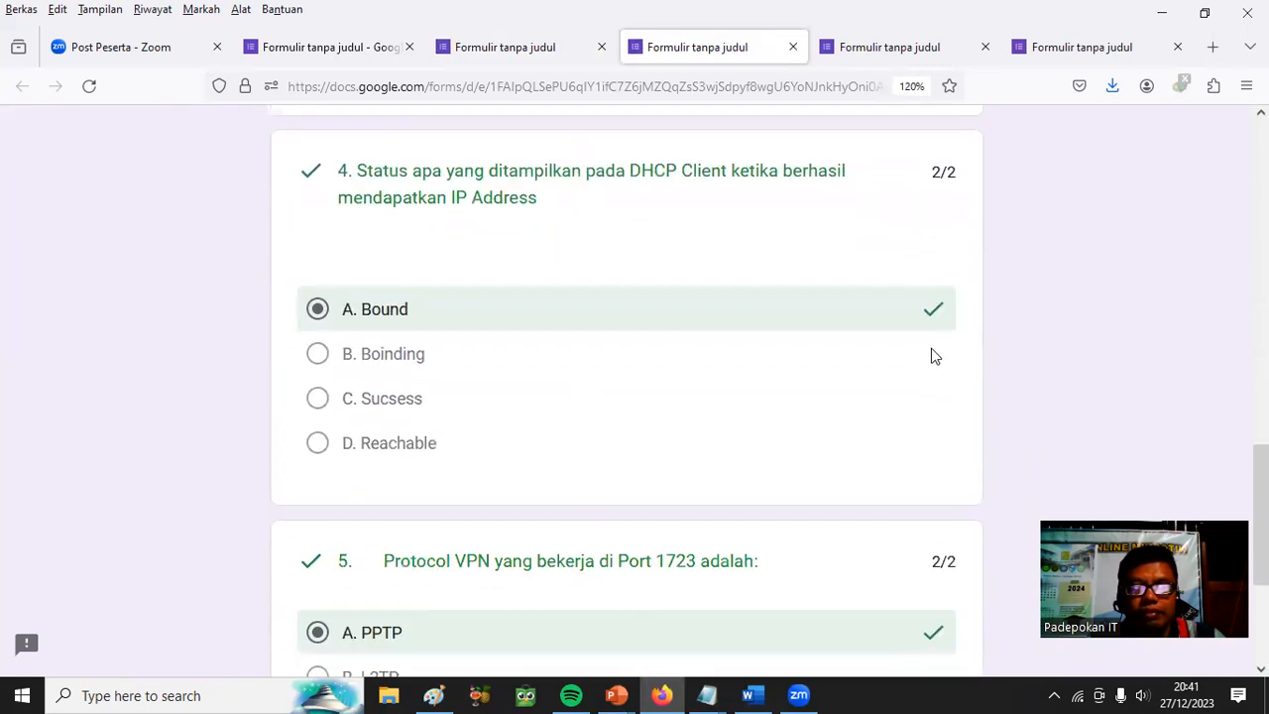
pyautogui.scroll(10, 899, 569)
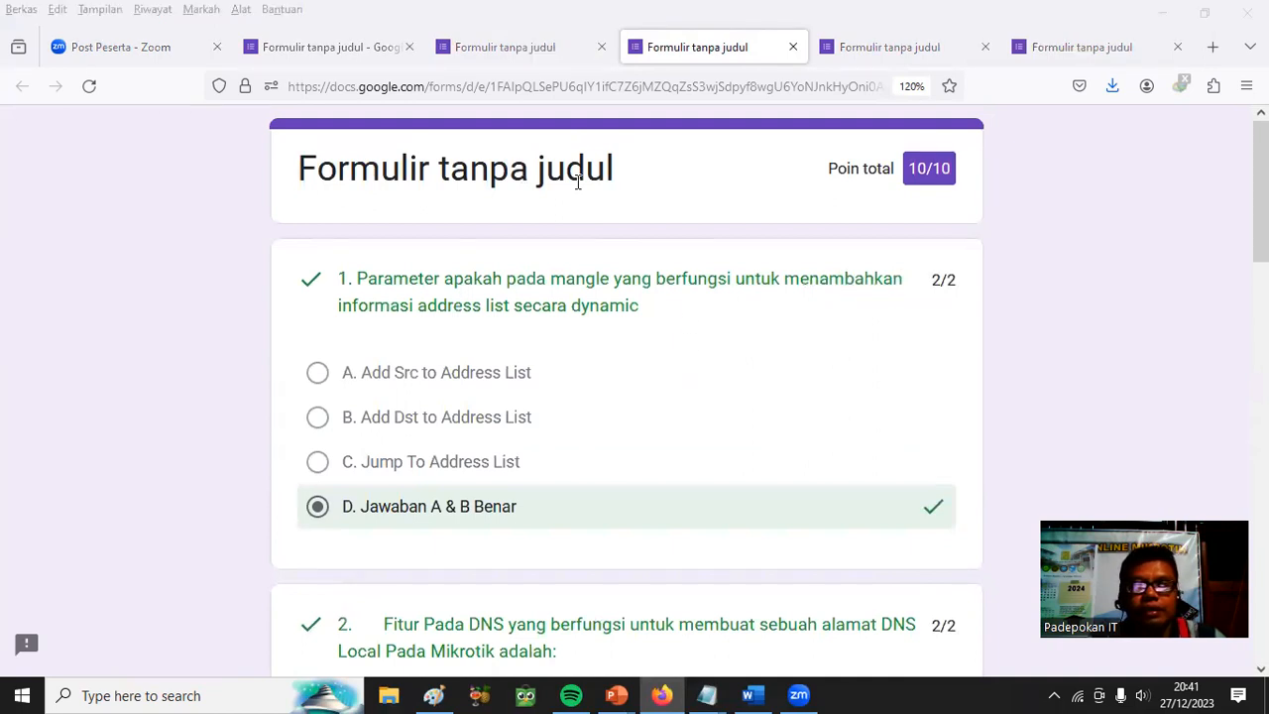
# Return to the form editor and change the form's title to "SOAL QUIZ MIKROTIK LANJUTAN"
pyautogui.click(567, 47)
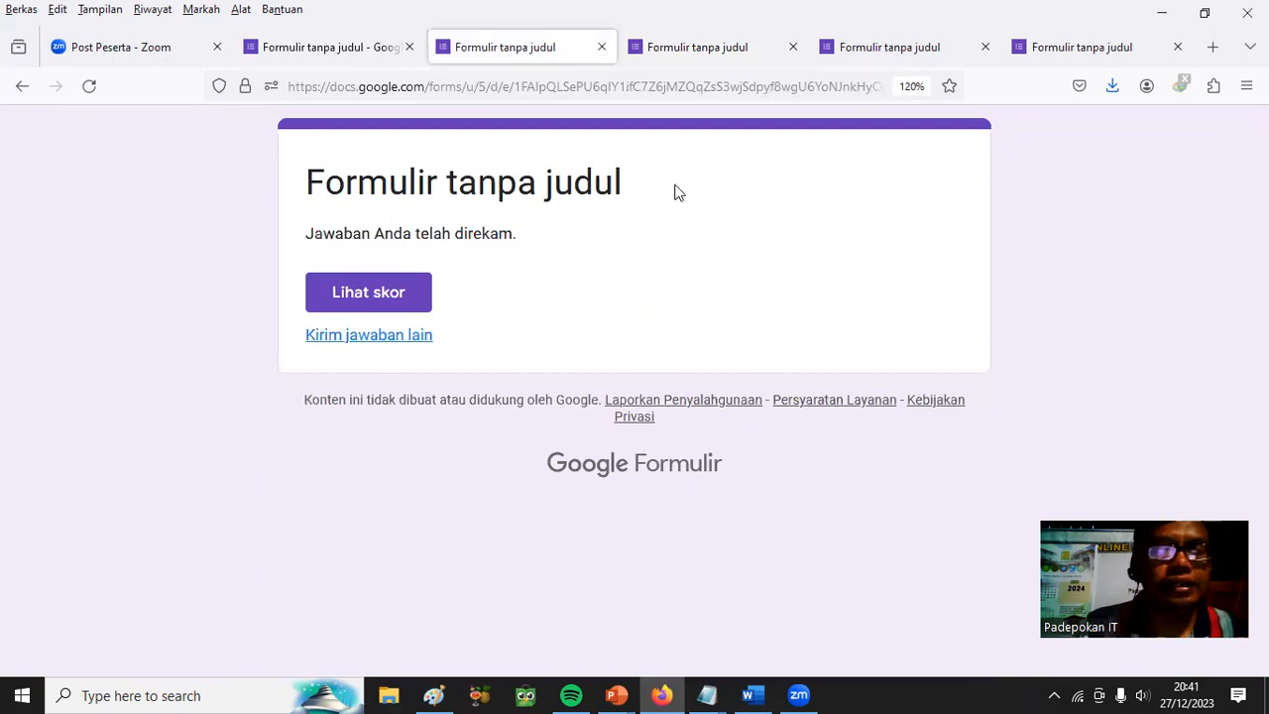
pyautogui.click(331, 48)
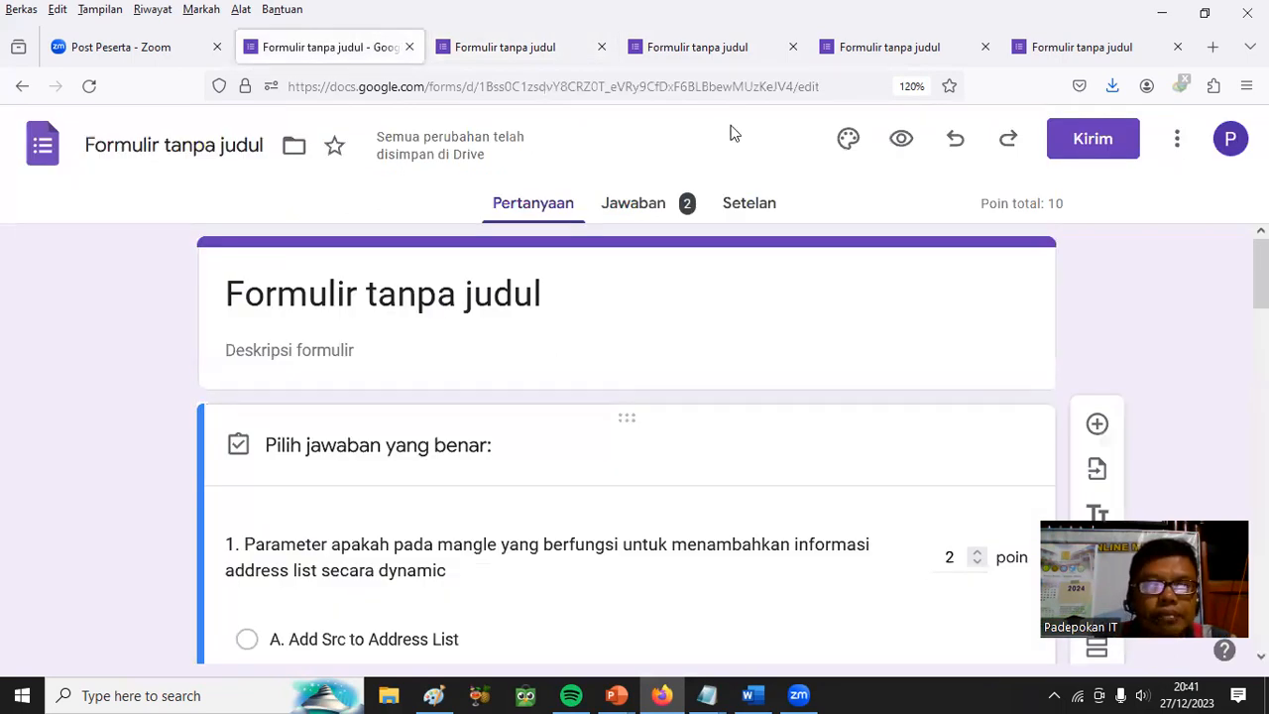
pyautogui.click(561, 298)
pyautogui.moveTo(560, 298); pyautogui.dragTo(156, 269)
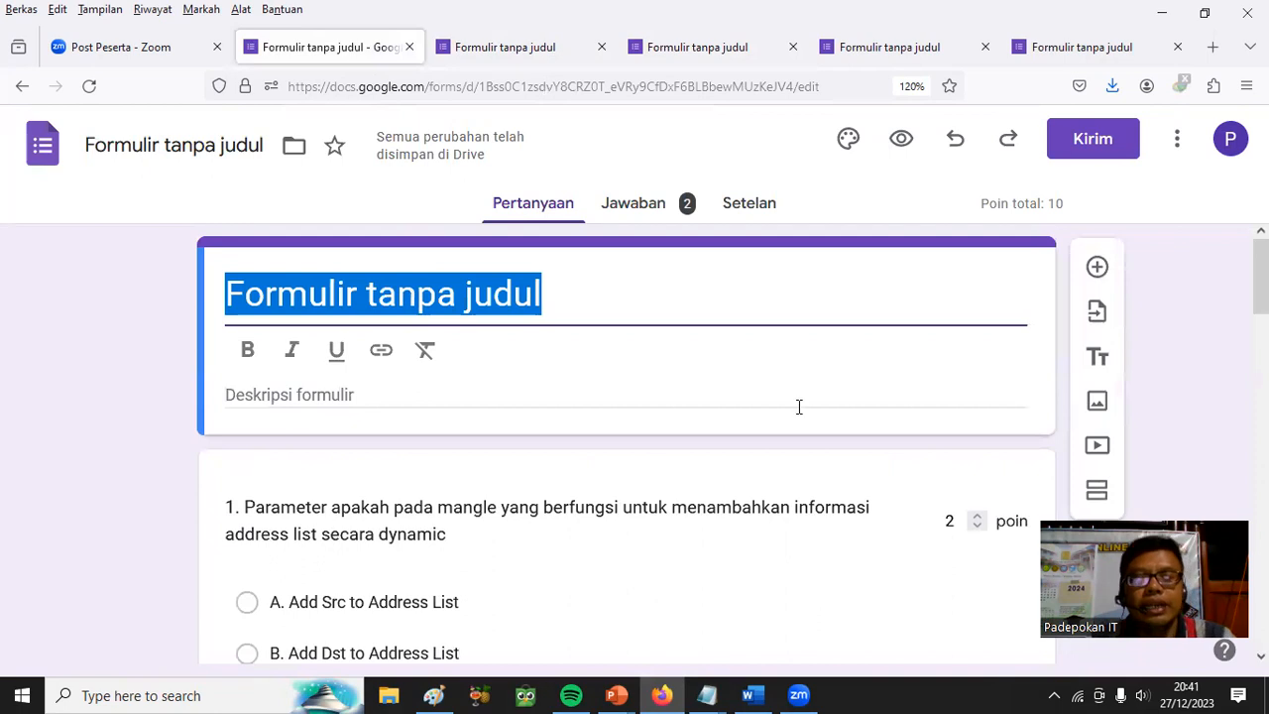
pyautogui.write('SOAL ')
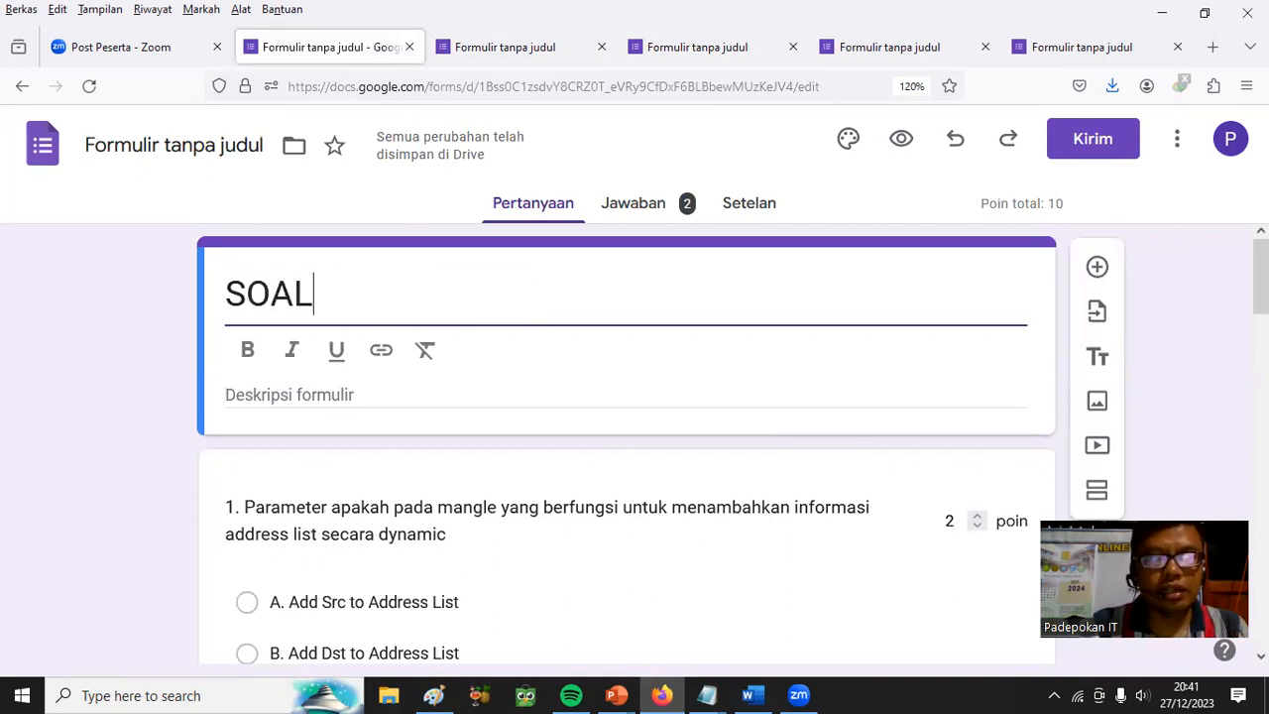
pyautogui.write('QUIZ')
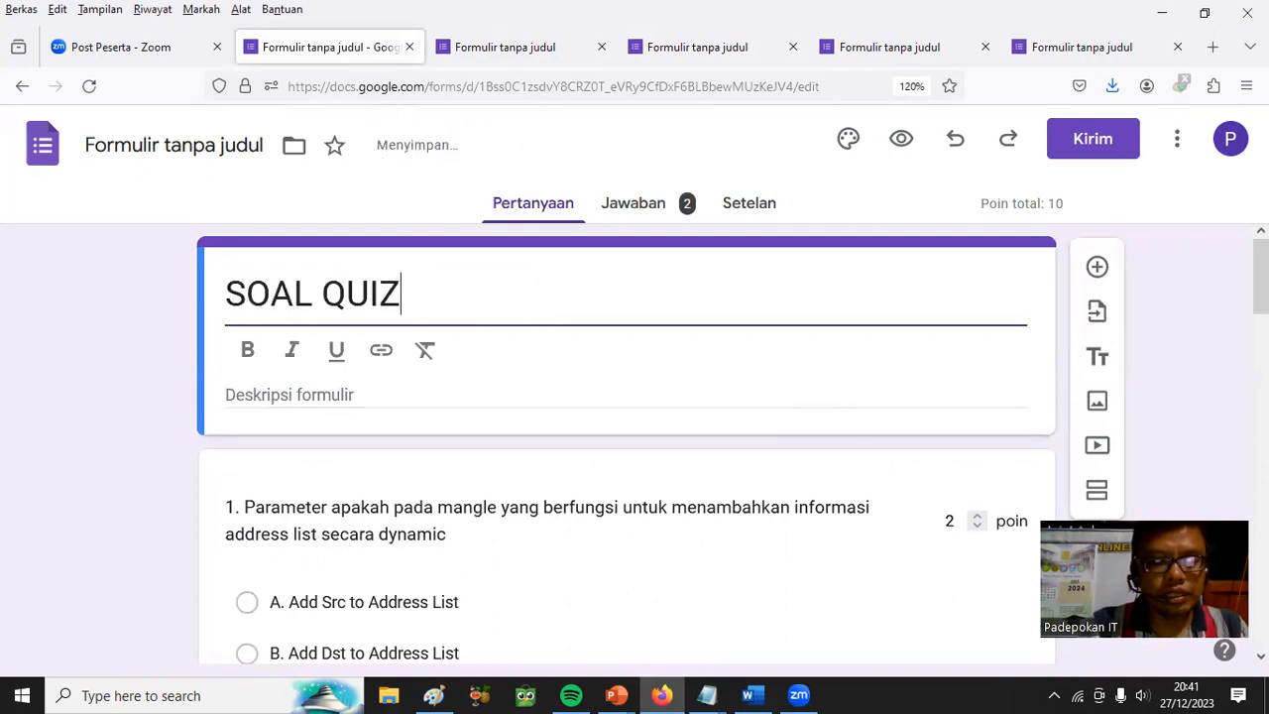
pyautogui.write(' MIKROTIK')
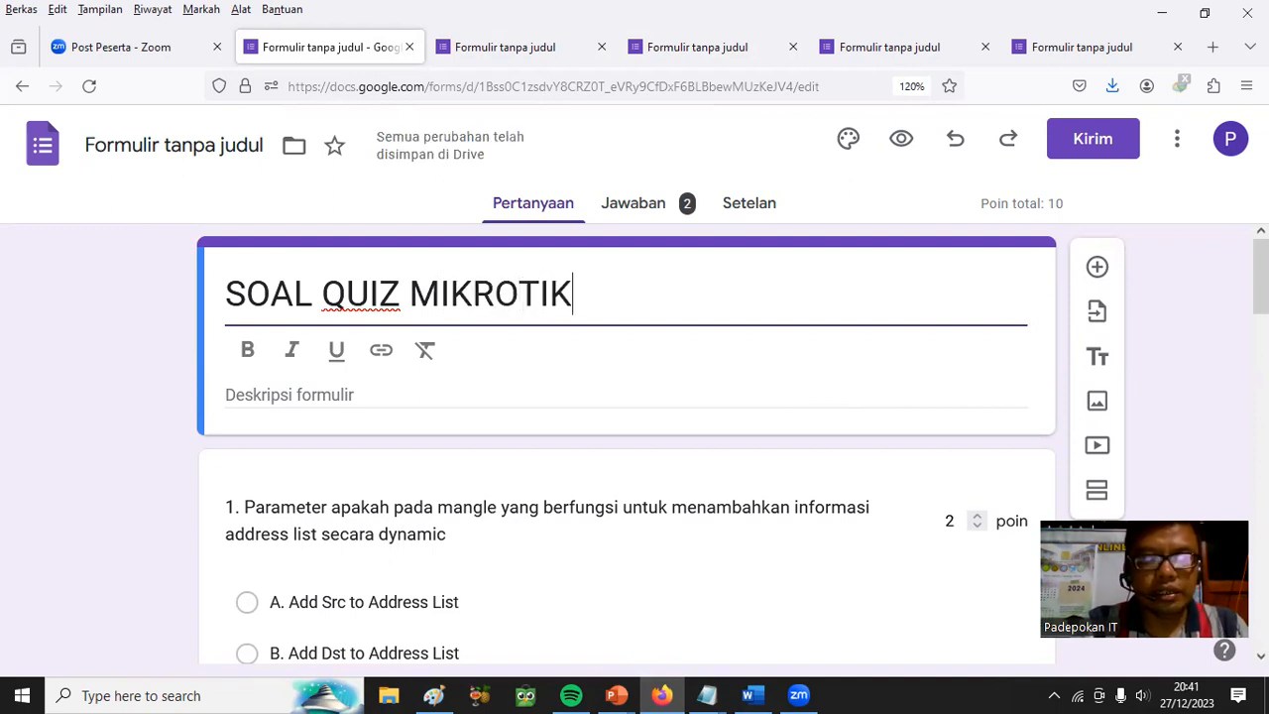
pyautogui.write(' LANJUTAN')
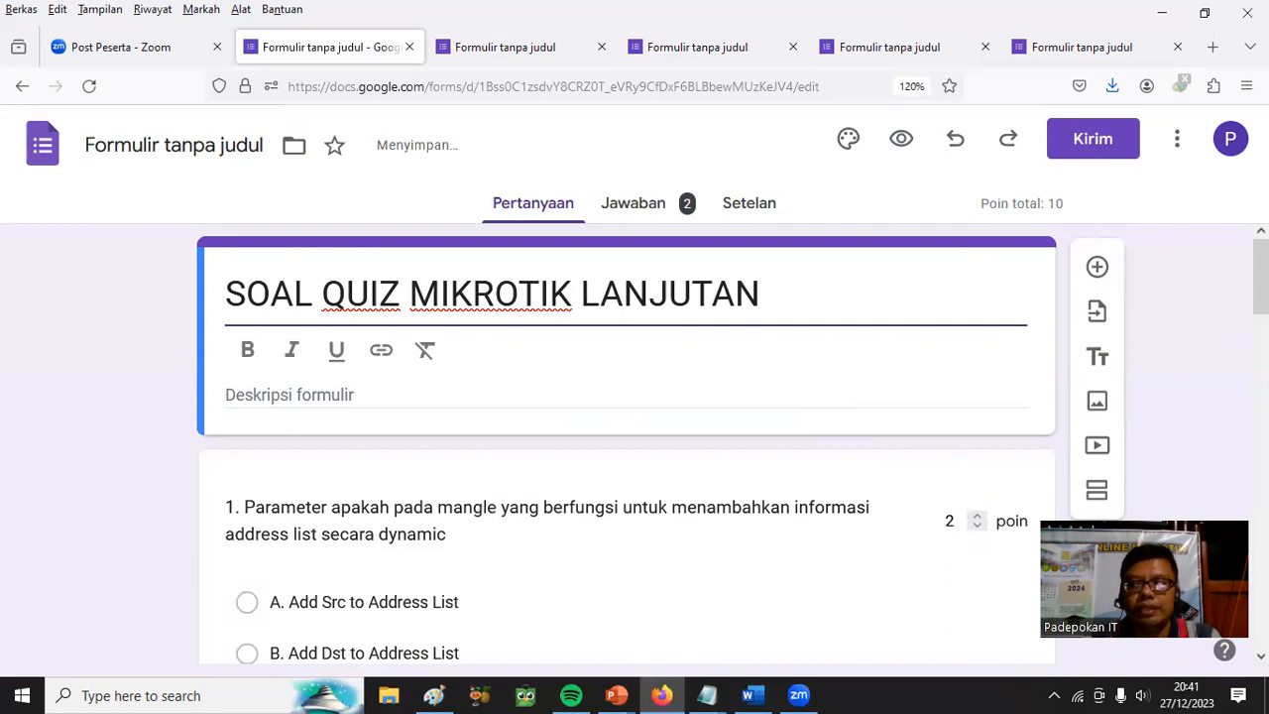
pyautogui.click(644, 342)
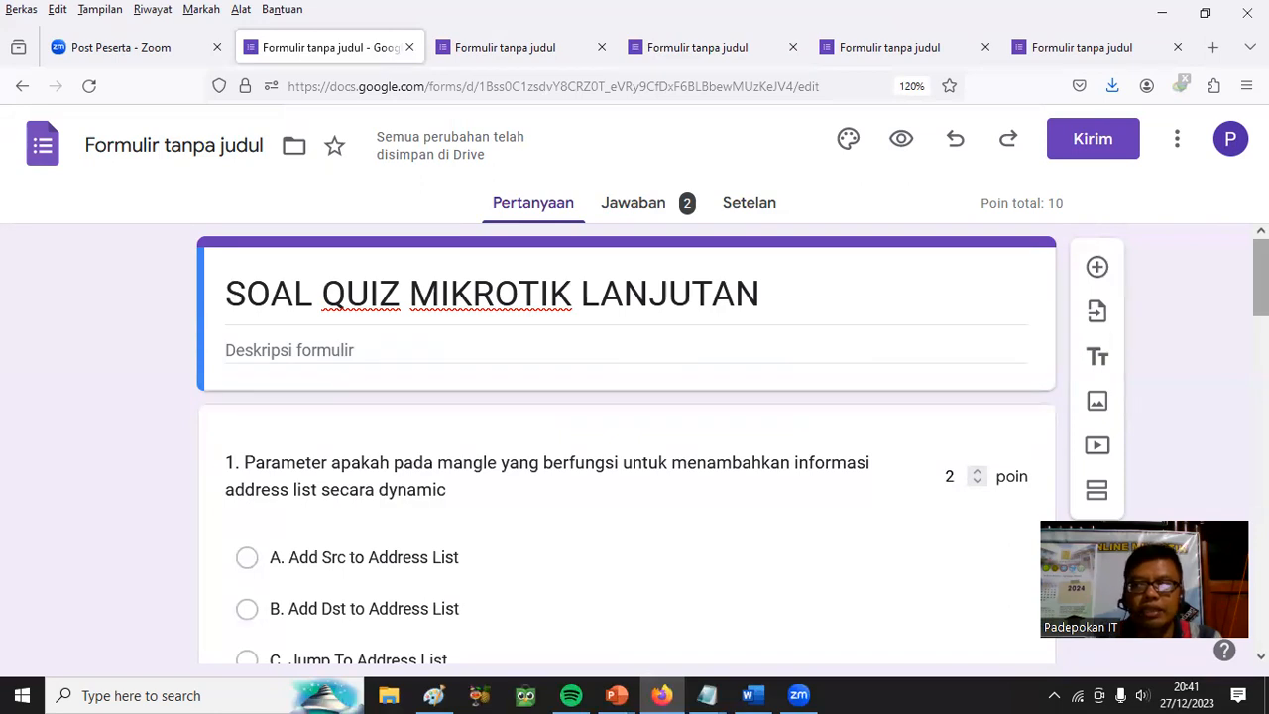
# Switch to PowerPoint to review the "Step By Step" slide, and return to the form editor in the browser
pyautogui.scroll(-1, 1261, 287)
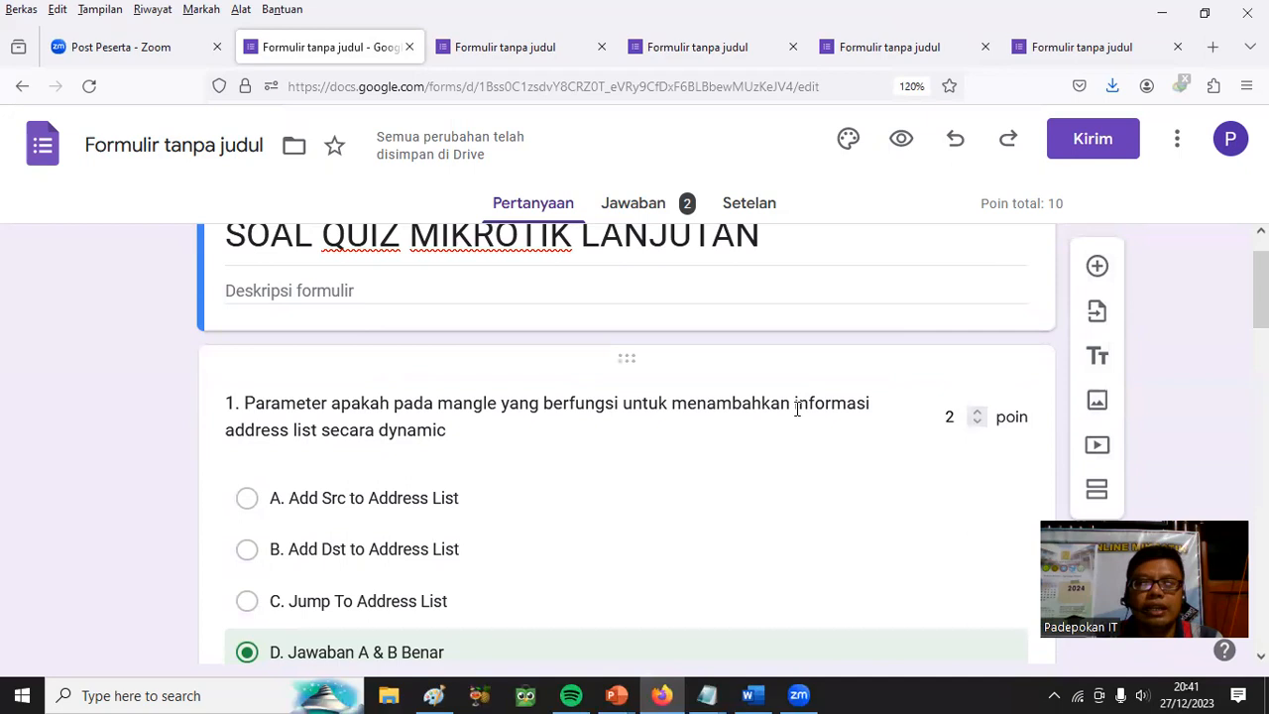
pyautogui.scroll(1, 801, 409)
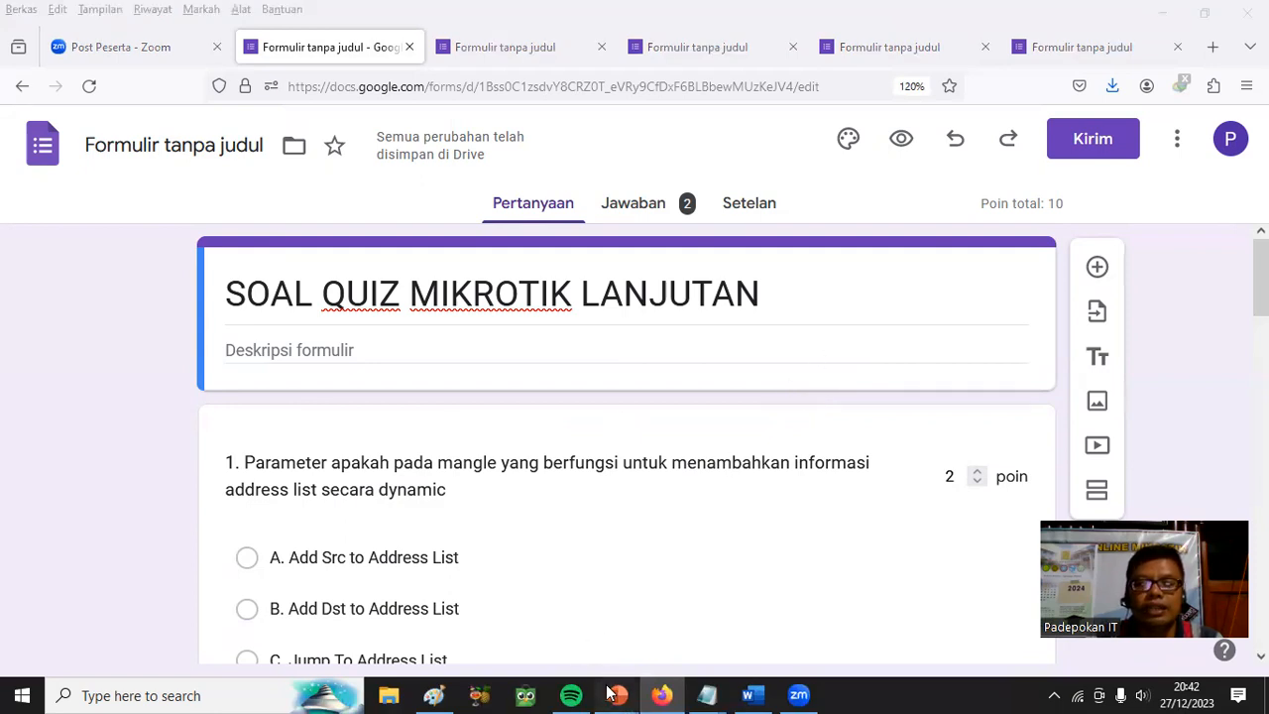
pyautogui.moveTo(617, 693)
pyautogui.click(536, 649)
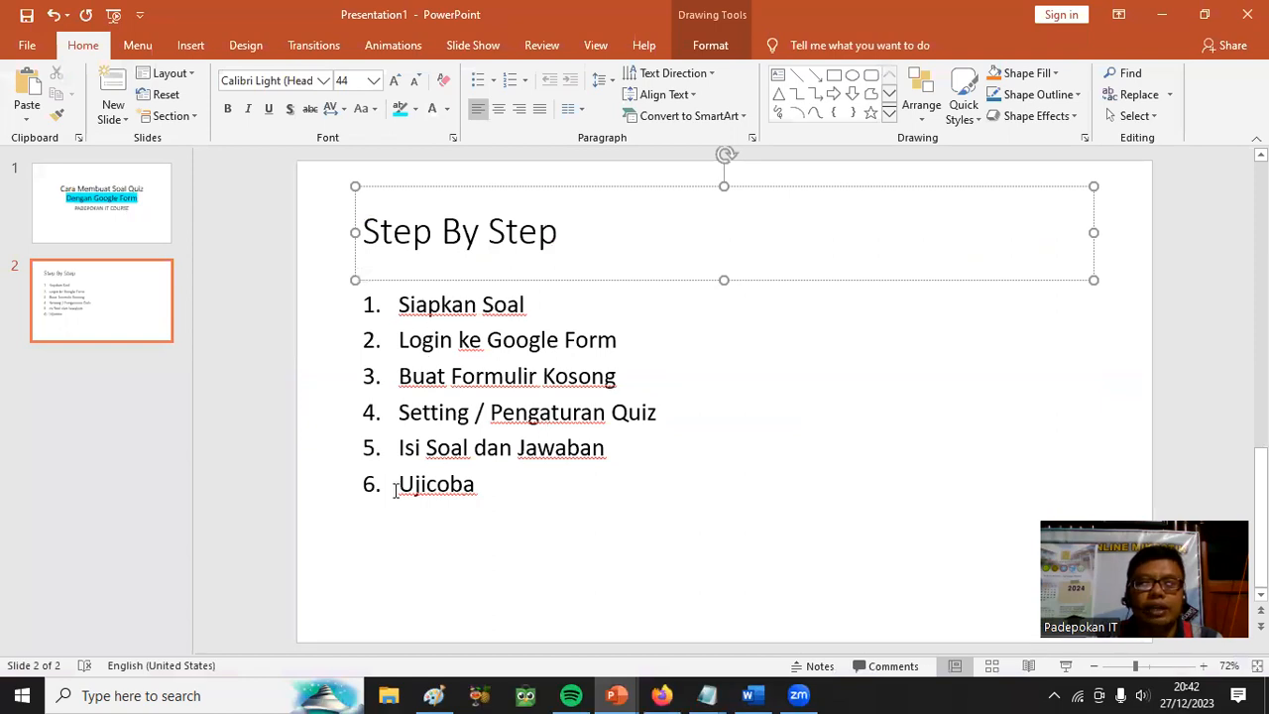
pyautogui.click(1167, 15)
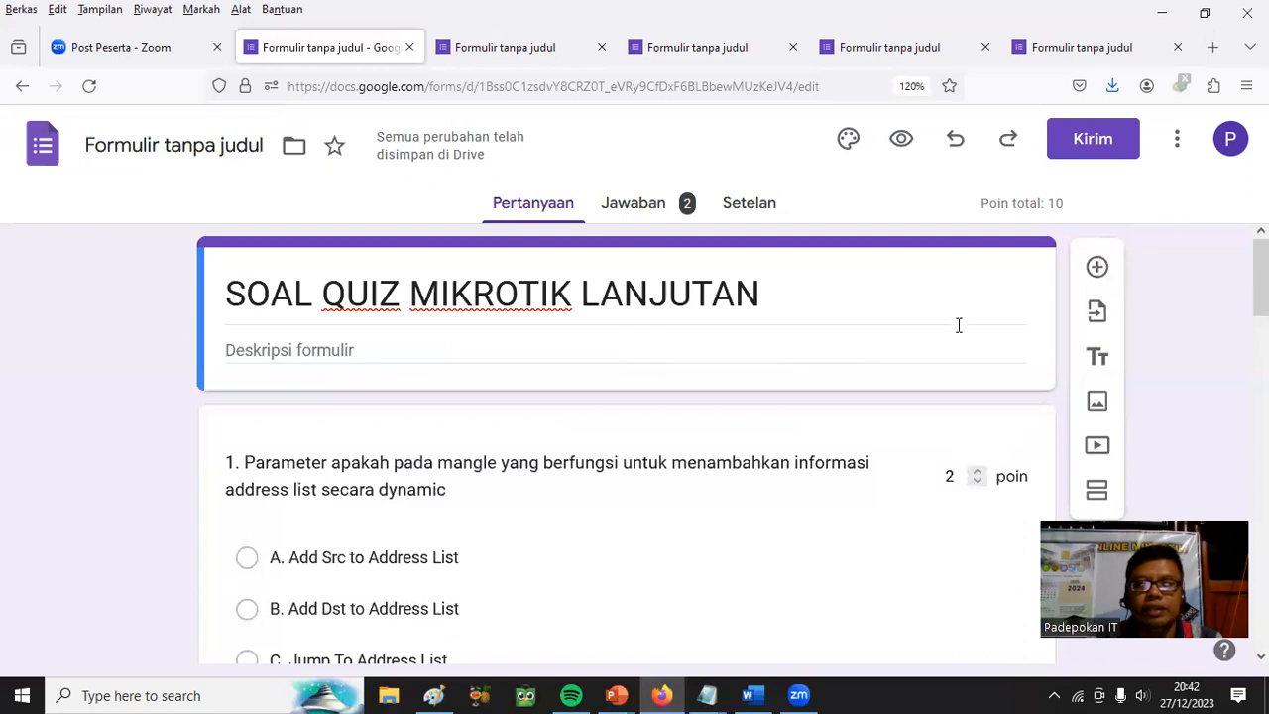